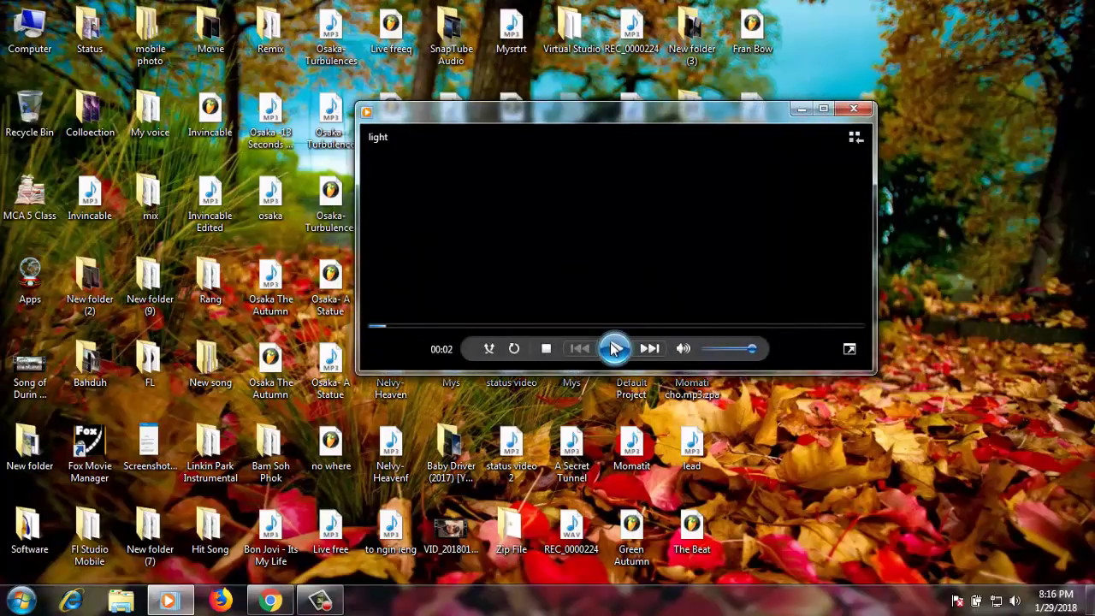
Listen to the light song from its start, about 0:30 and about 1:18, and close the player.
{"action": "left_click", "coordinate": [613, 348]}
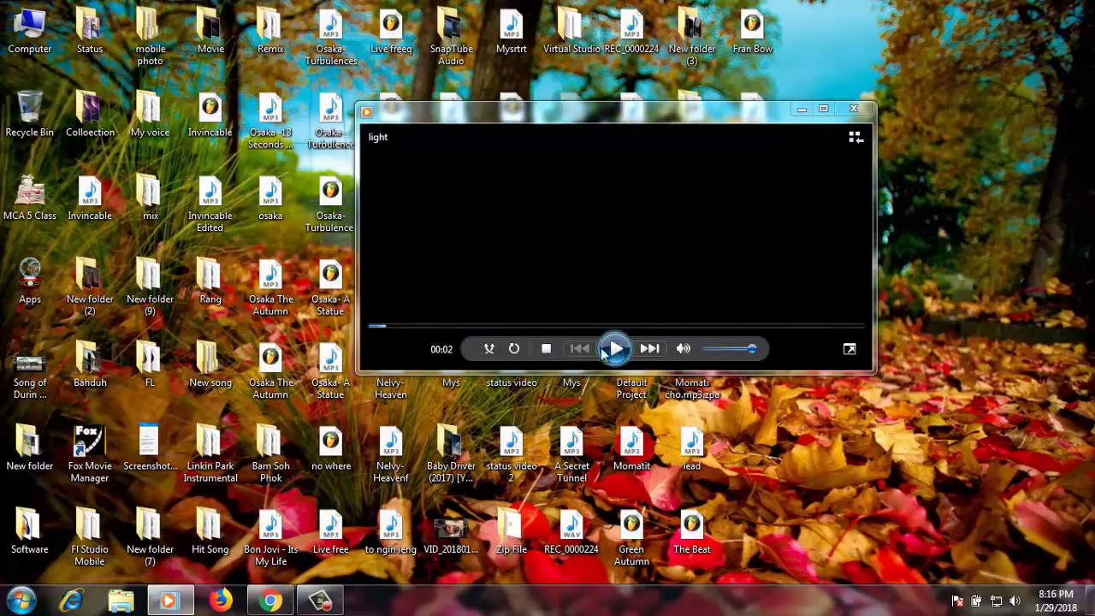
{"action": "left_click", "coordinate": [434, 327]}
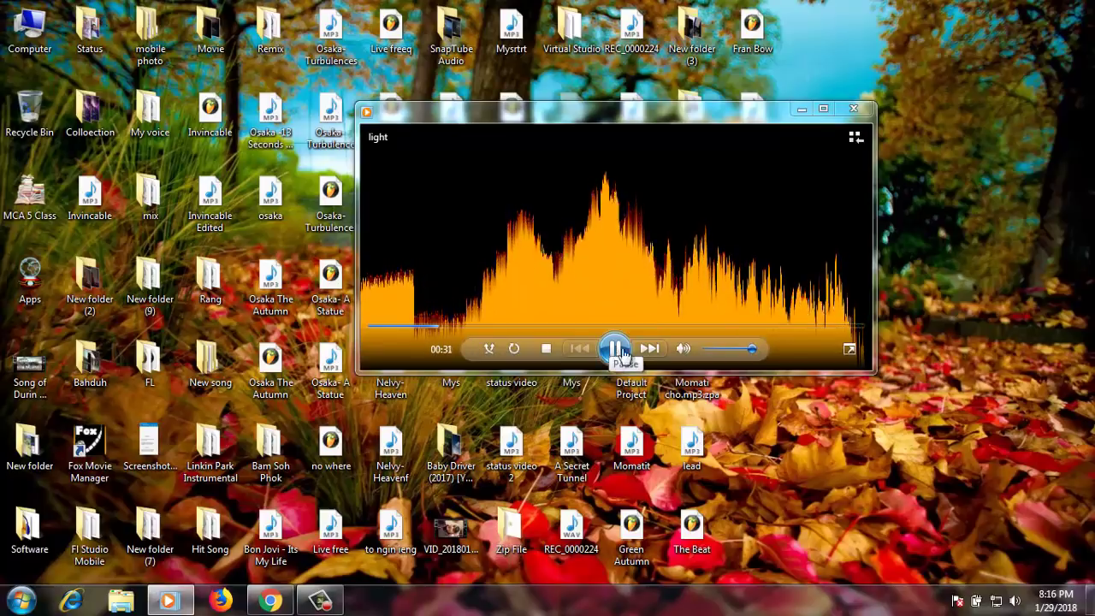
{"action": "left_click", "coordinate": [614, 349]}
{"action": "left_click", "coordinate": [615, 349]}
{"action": "left_click", "coordinate": [520, 327]}
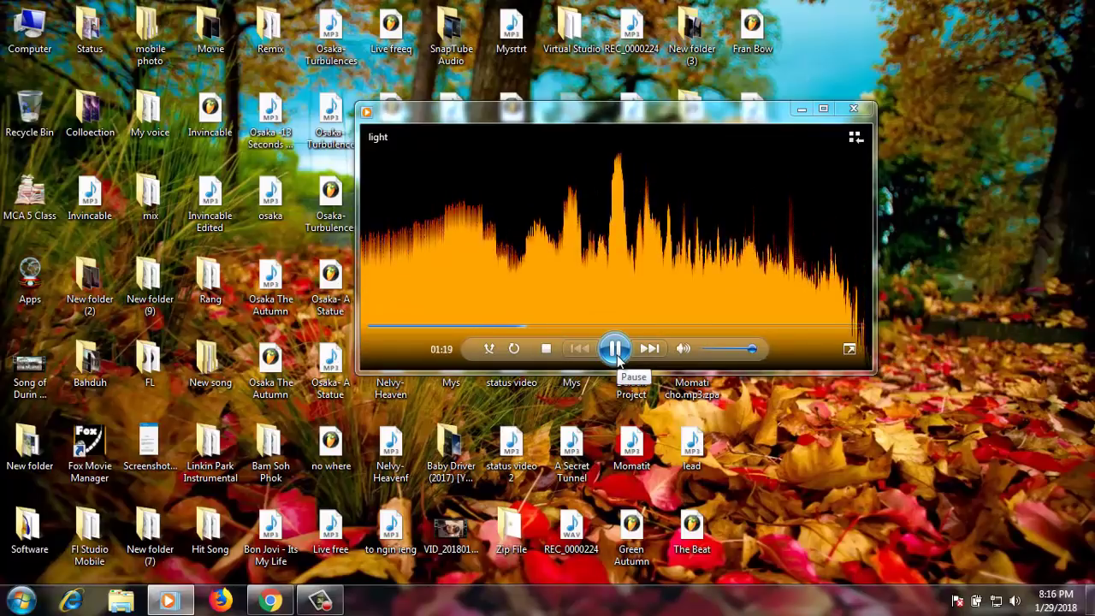
{"action": "left_click", "coordinate": [618, 357]}
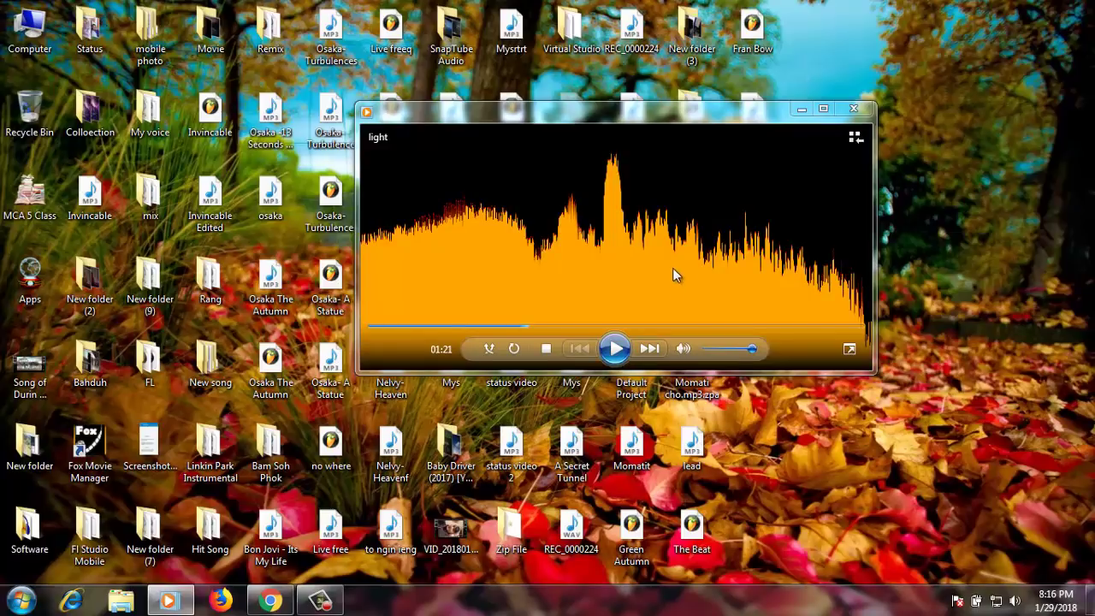
{"action": "left_click", "coordinate": [853, 109]}
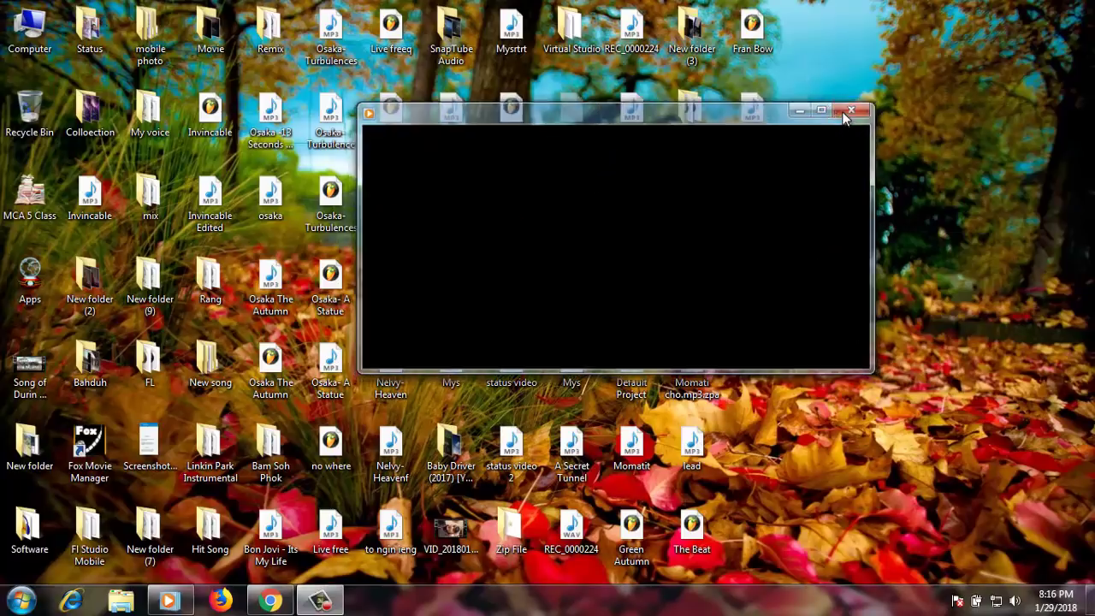
Open the Apps folder on the desktop and launch Audacity.
{"action": "right_click", "coordinate": [896, 120]}
{"action": "left_click", "coordinate": [923, 150]}
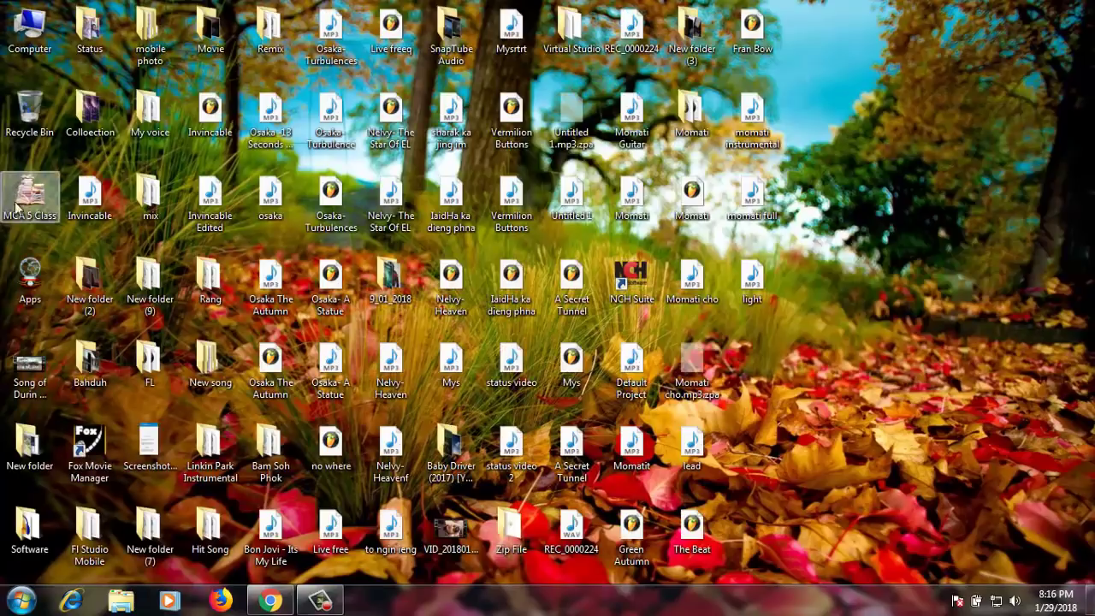
{"action": "double_click", "coordinate": [30, 278]}
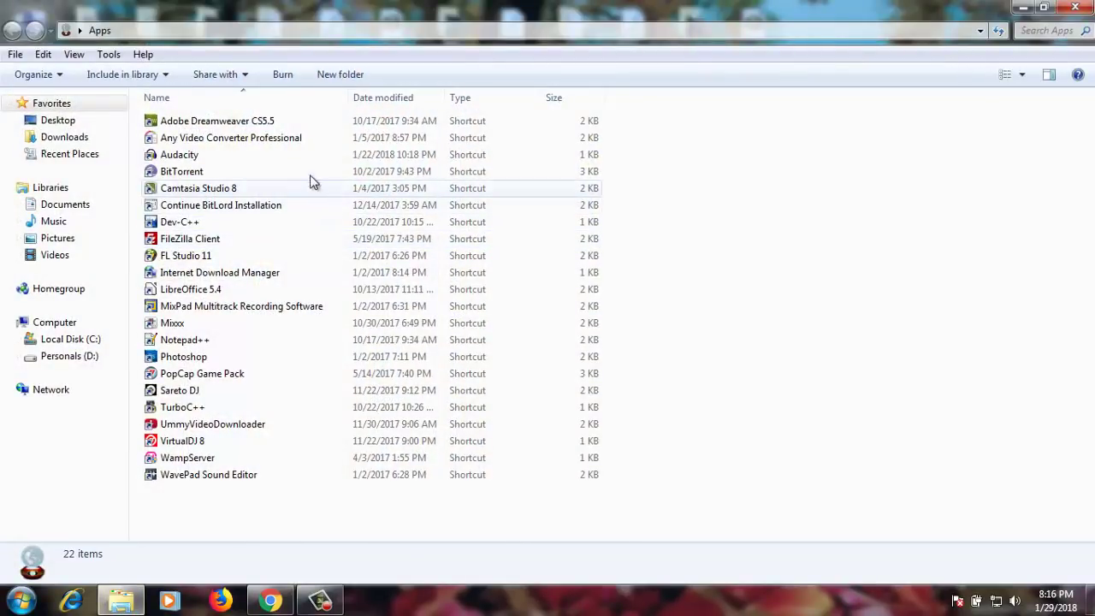
{"action": "double_click", "coordinate": [283, 159]}
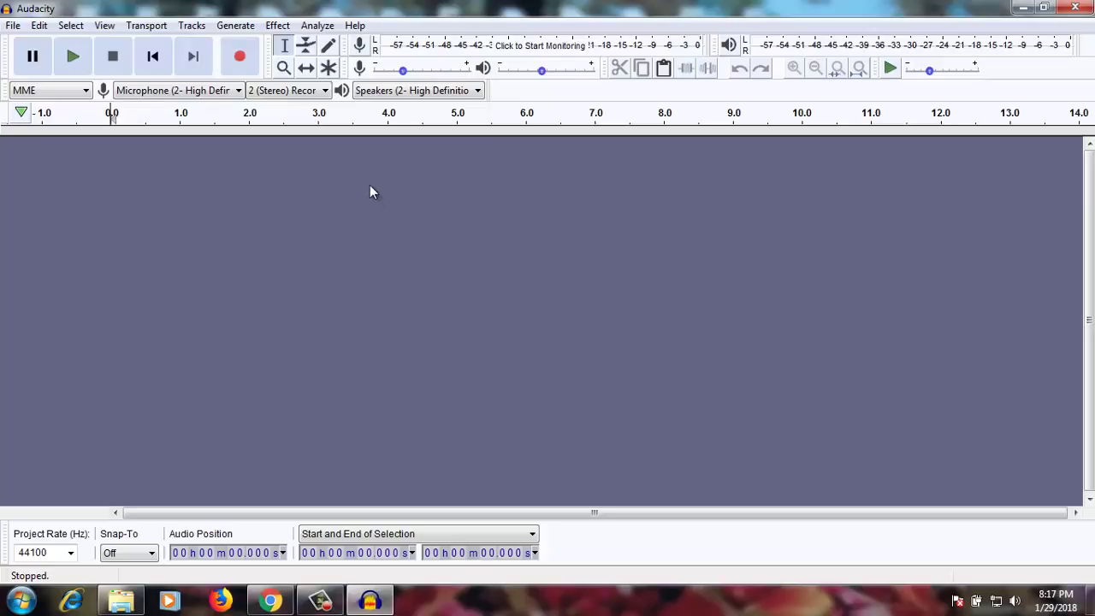
Open the light MP3 file from the Desktop folder as an audio track.
{"action": "left_click", "coordinate": [12, 25]}
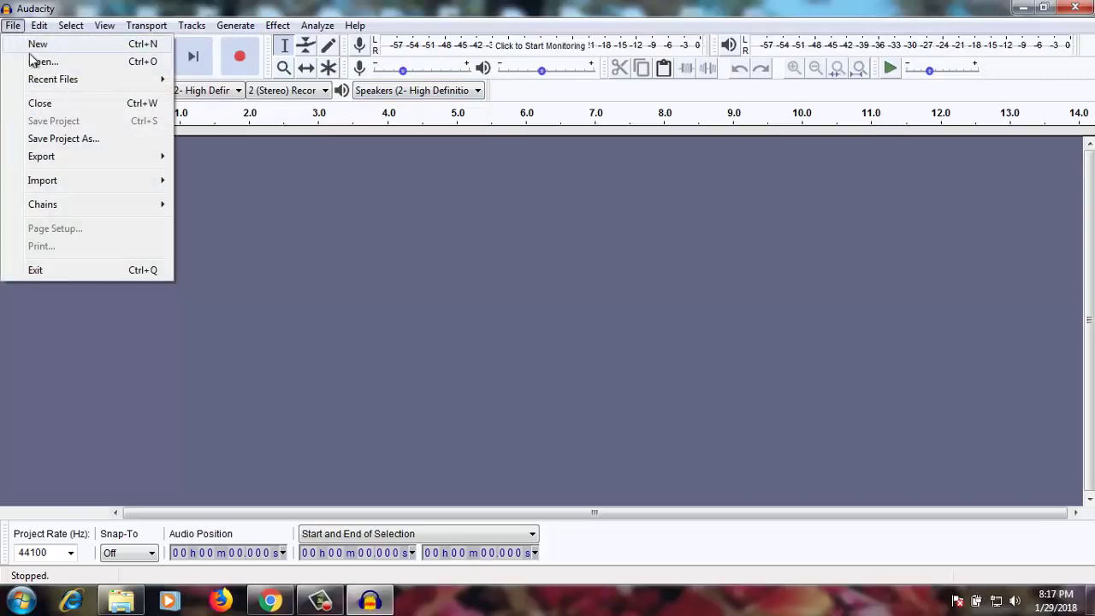
{"action": "left_click", "coordinate": [38, 61]}
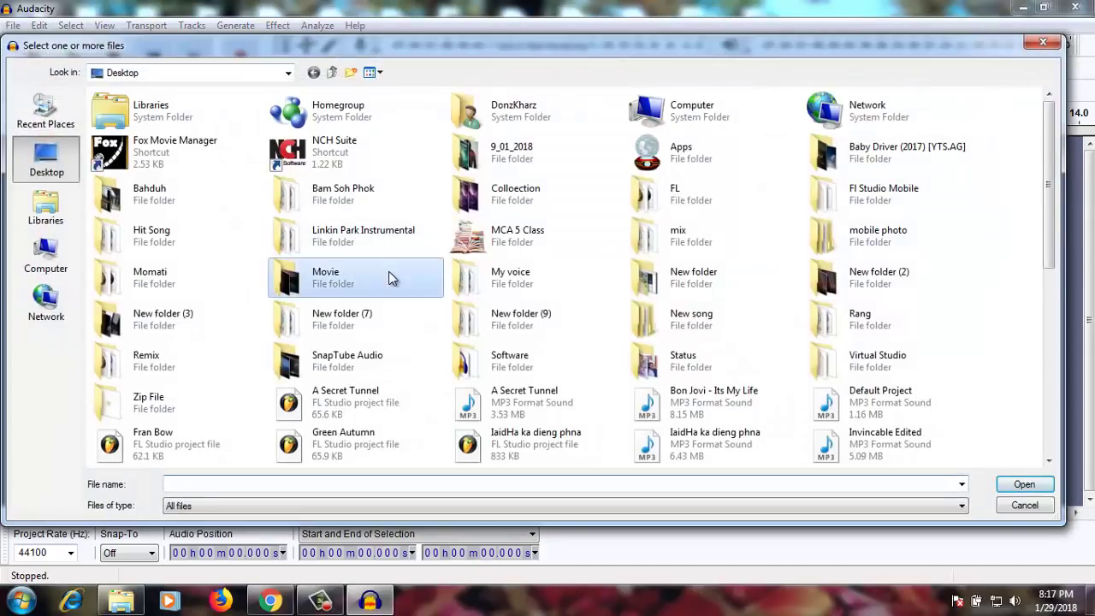
{"action": "scroll", "coordinate": [391, 274], "scroll_direction": "down", "scroll_amount": 6}
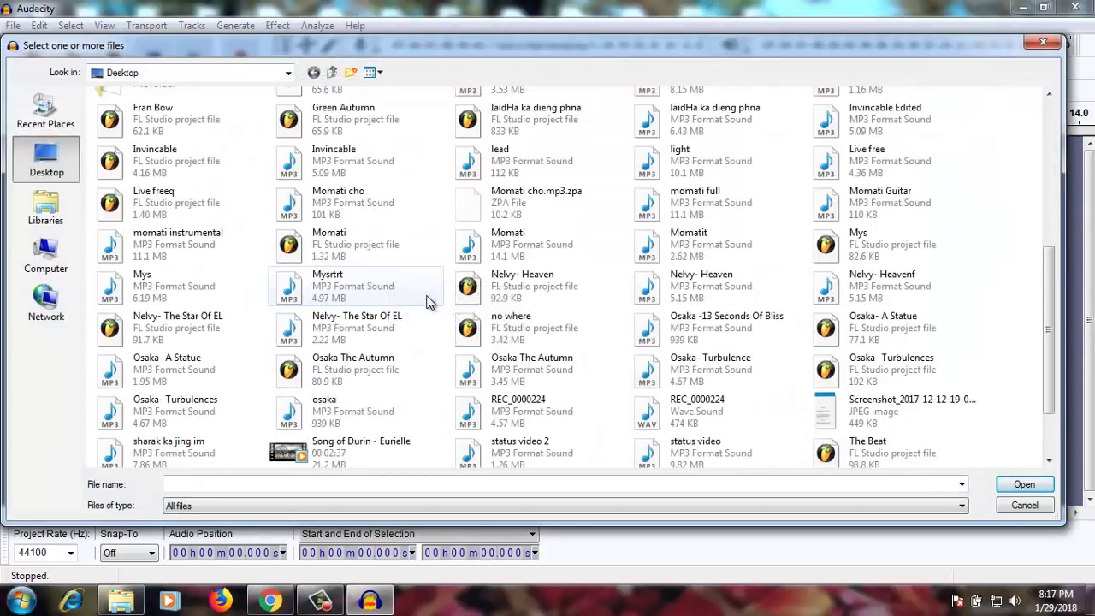
{"action": "left_click", "coordinate": [710, 162]}
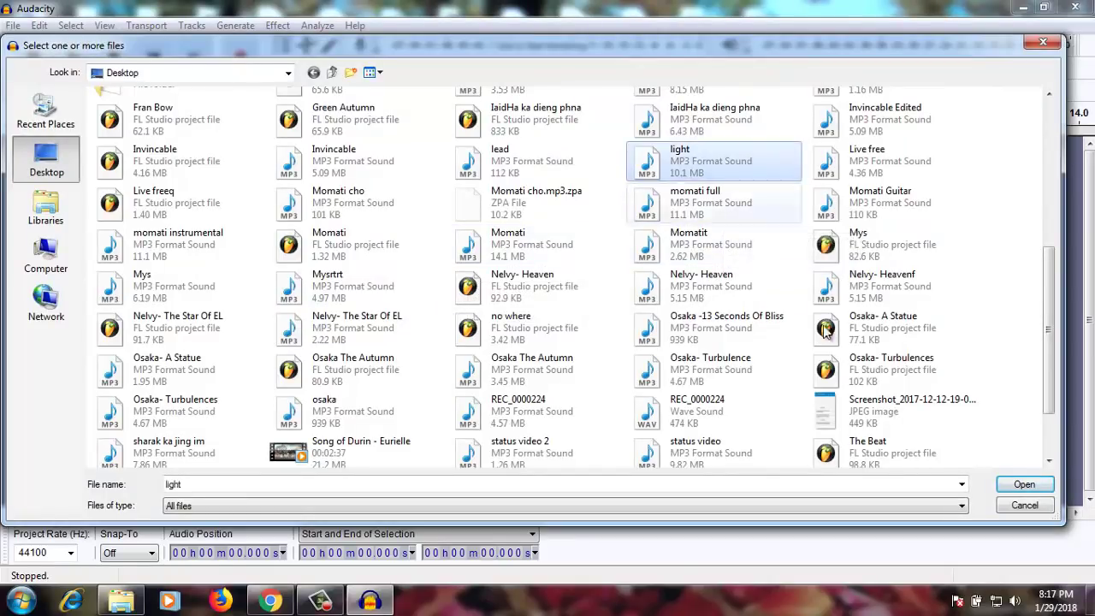
{"action": "left_click", "coordinate": [1023, 485]}
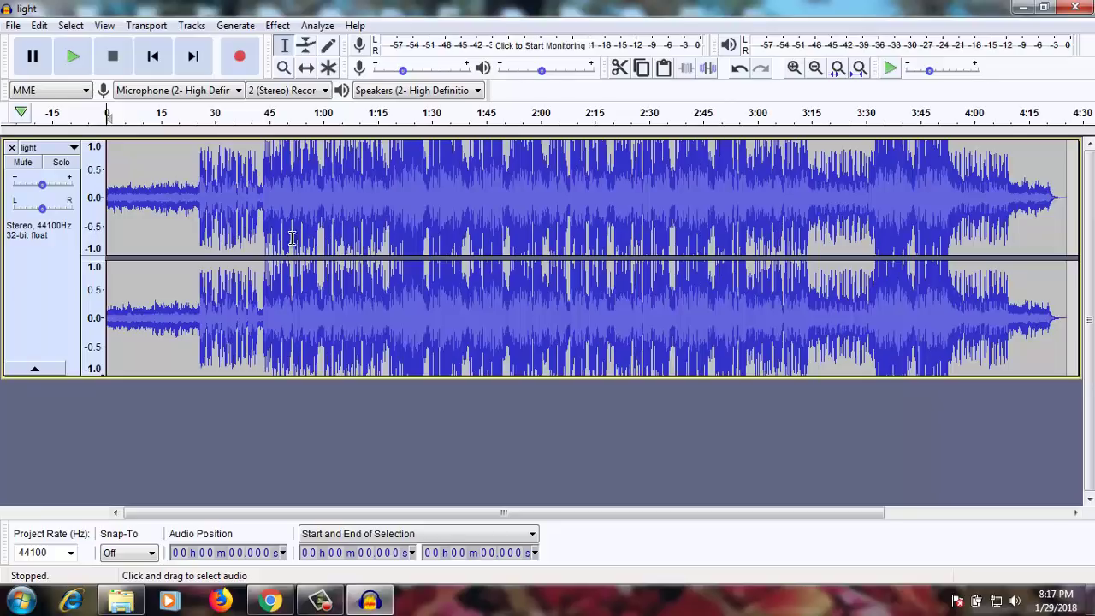
Try to split the light stereo track into two mono tracks.
{"action": "left_click", "coordinate": [75, 150]}
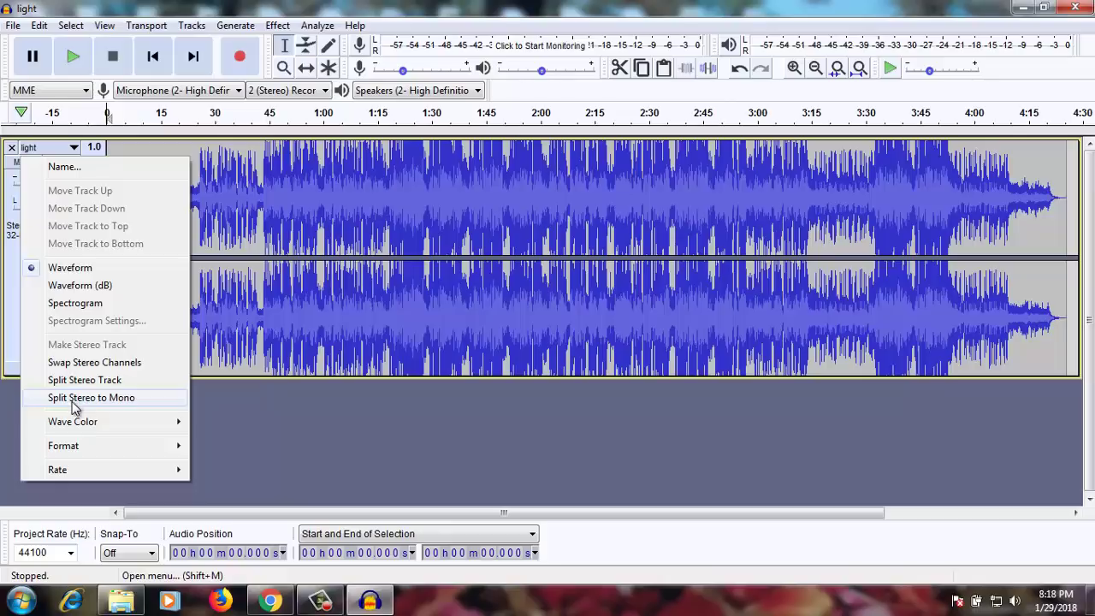
{"action": "left_click", "coordinate": [74, 398]}
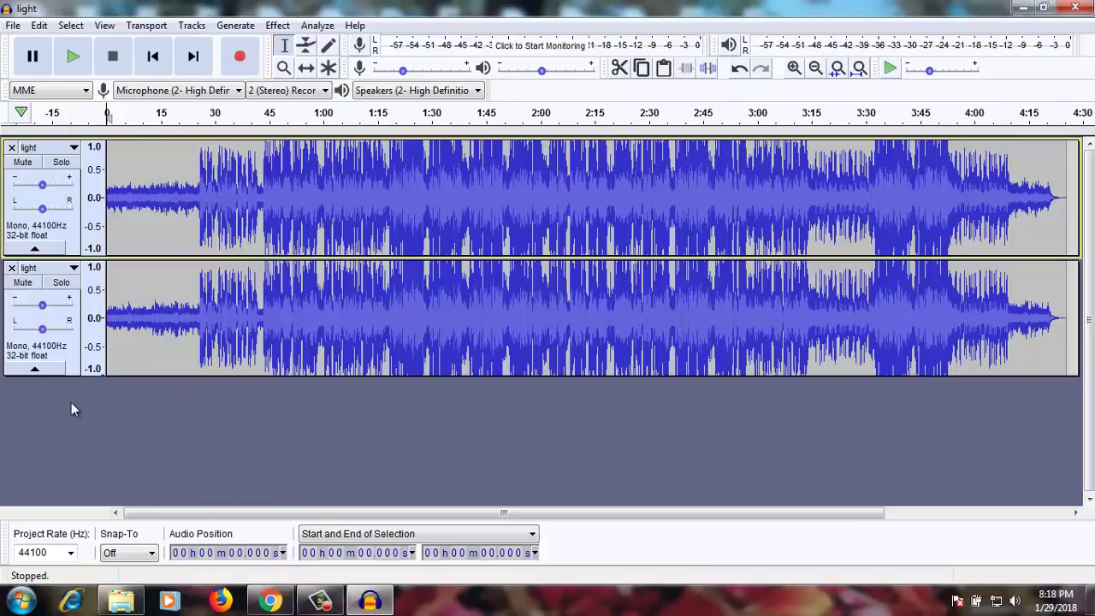
{"action": "left_click", "coordinate": [152, 147]}
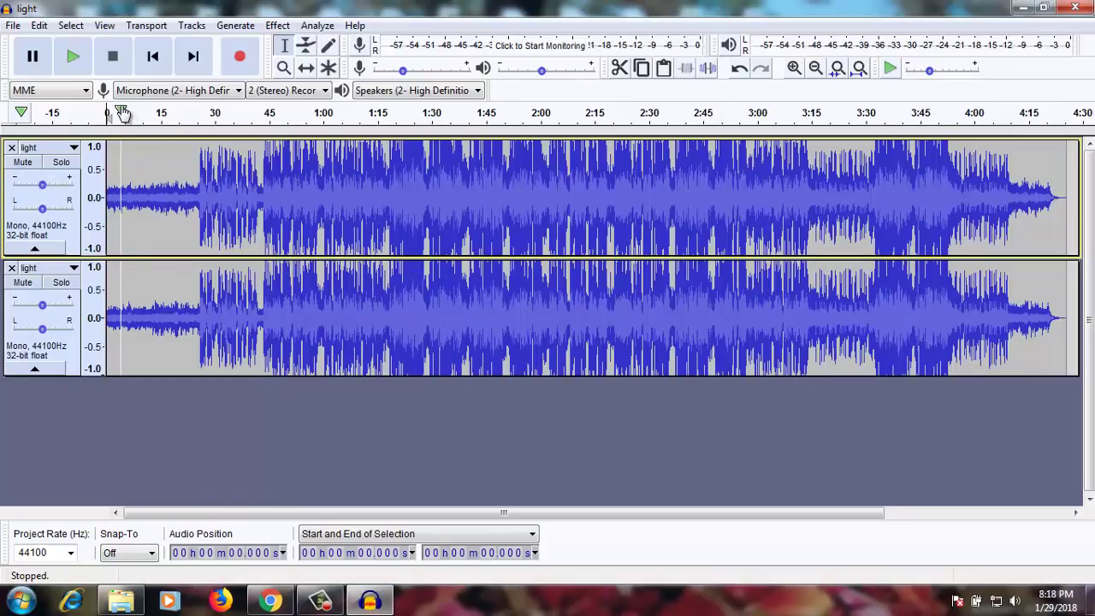
{"action": "left_click", "coordinate": [239, 246]}
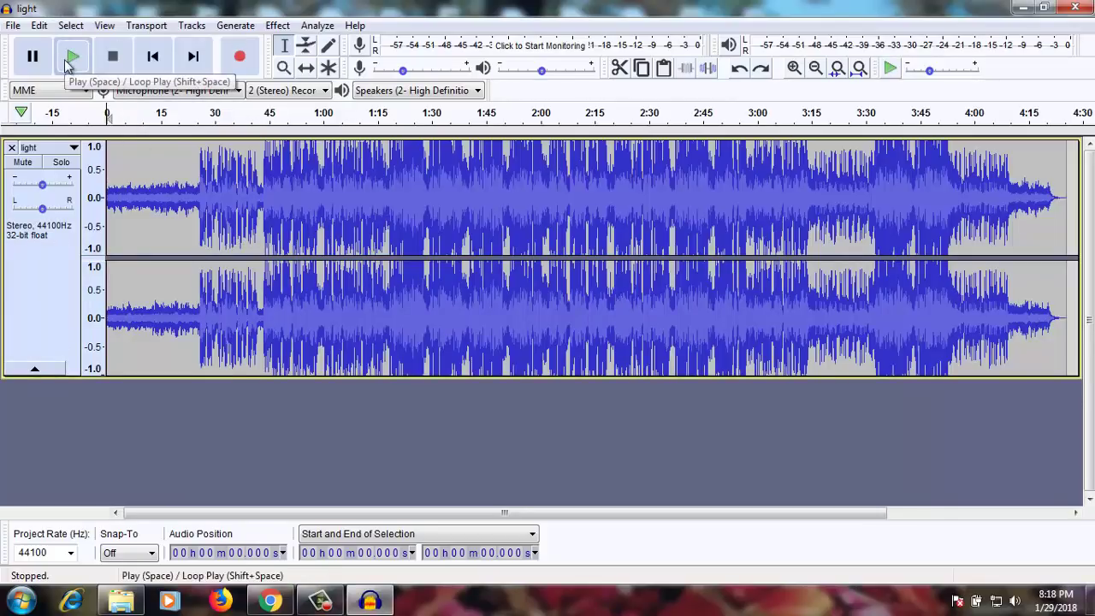
Listen to the stereo track from its start and from about 32 seconds, stopping playback after each part.
{"action": "left_click", "coordinate": [71, 56]}
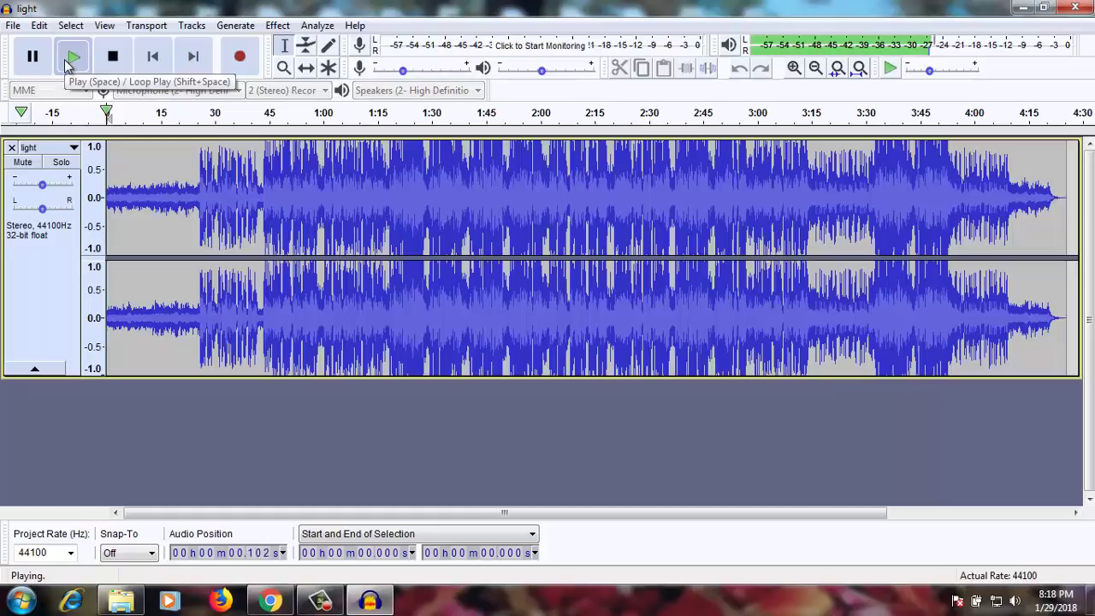
{"action": "left_click", "coordinate": [114, 56]}
{"action": "left_click", "coordinate": [221, 203]}
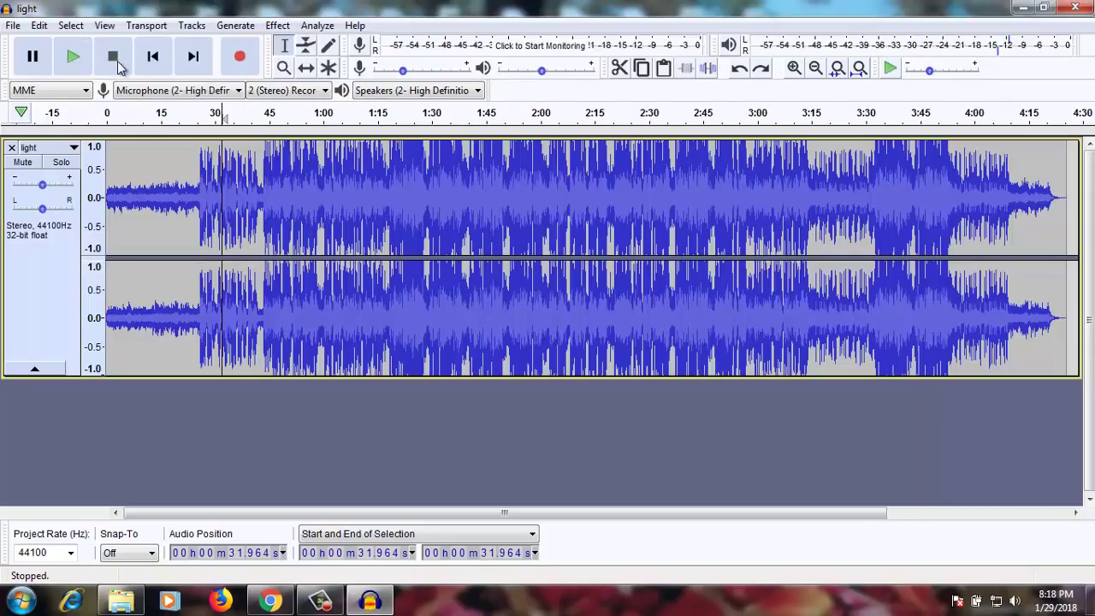
{"action": "left_click", "coordinate": [79, 67]}
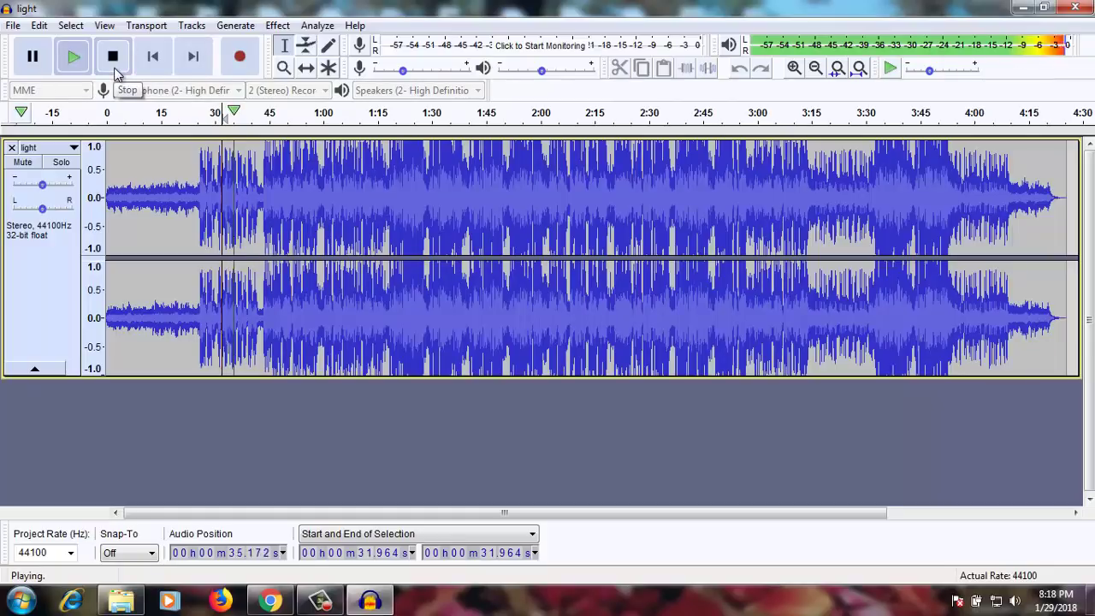
{"action": "left_click", "coordinate": [114, 66]}
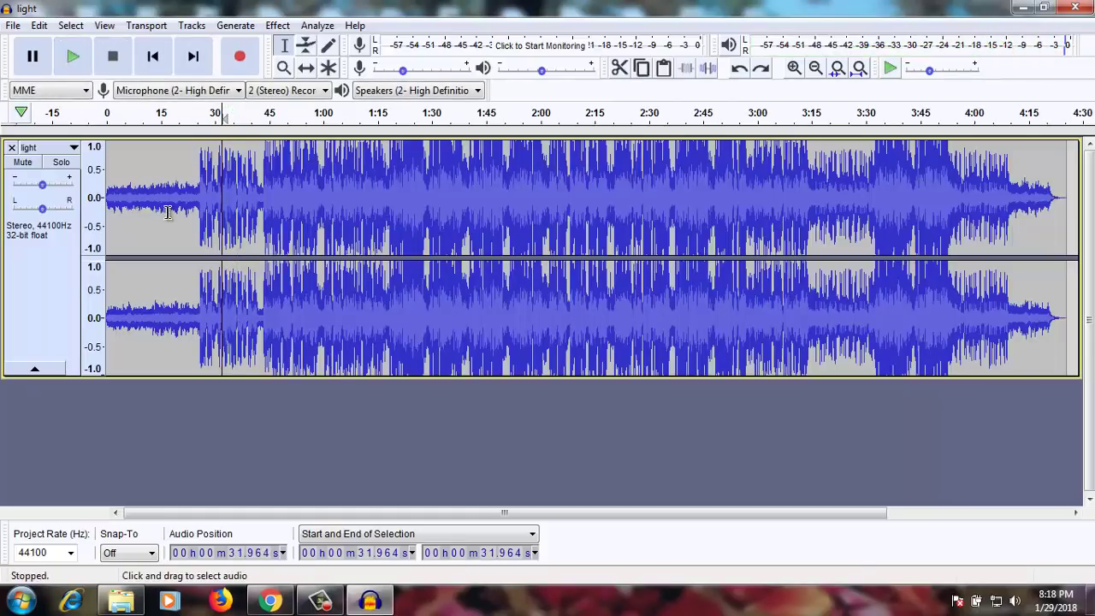
Split the light stereo track into two separate mono tracks with Split Stereo to Mono.
{"action": "left_click", "coordinate": [73, 150]}
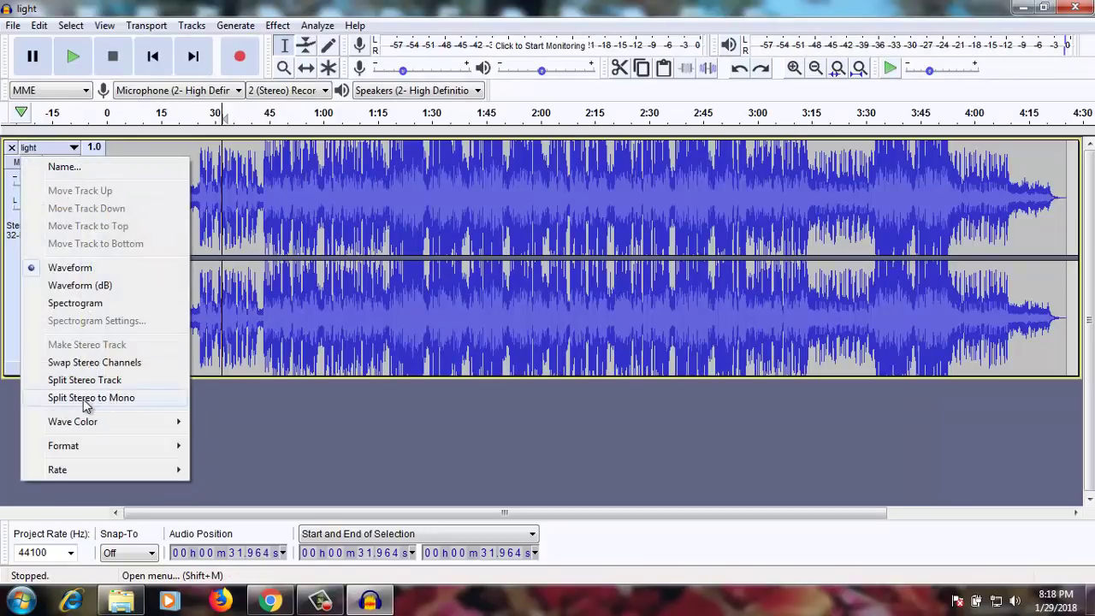
{"action": "left_click", "coordinate": [86, 399]}
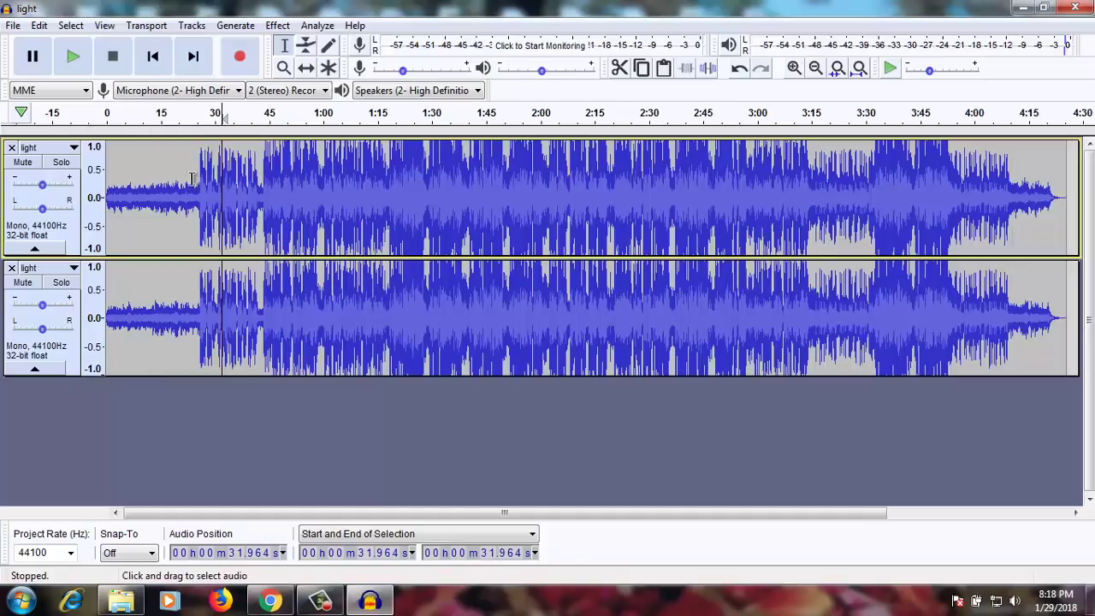
Play and scrub through the first part of the two mono tracks, including from about 20 seconds, and stop playback.
{"action": "left_click", "coordinate": [133, 200]}
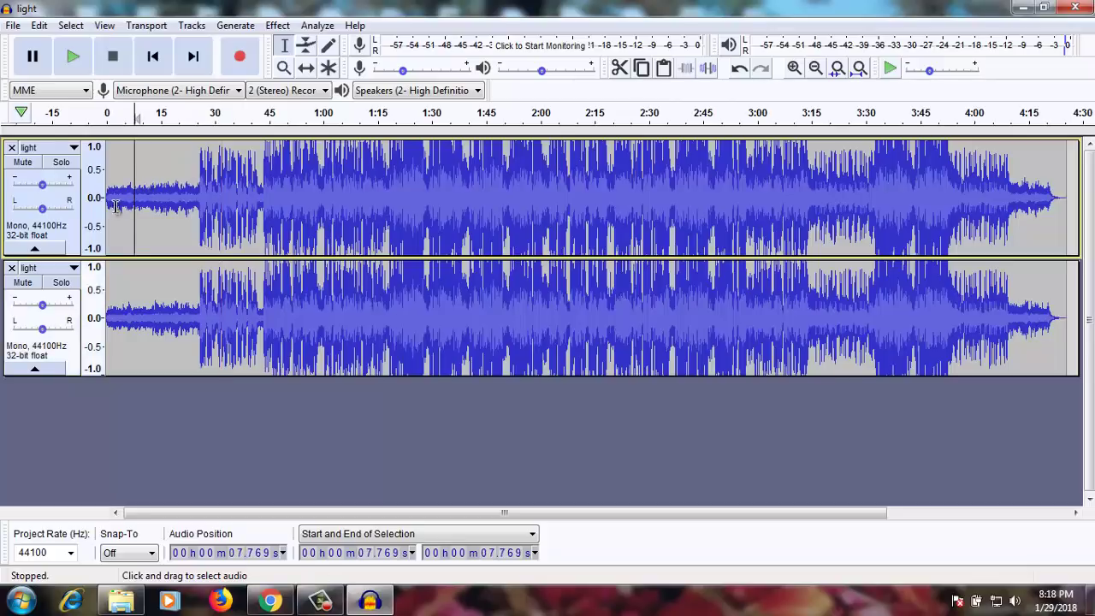
{"action": "left_click", "coordinate": [110, 118]}
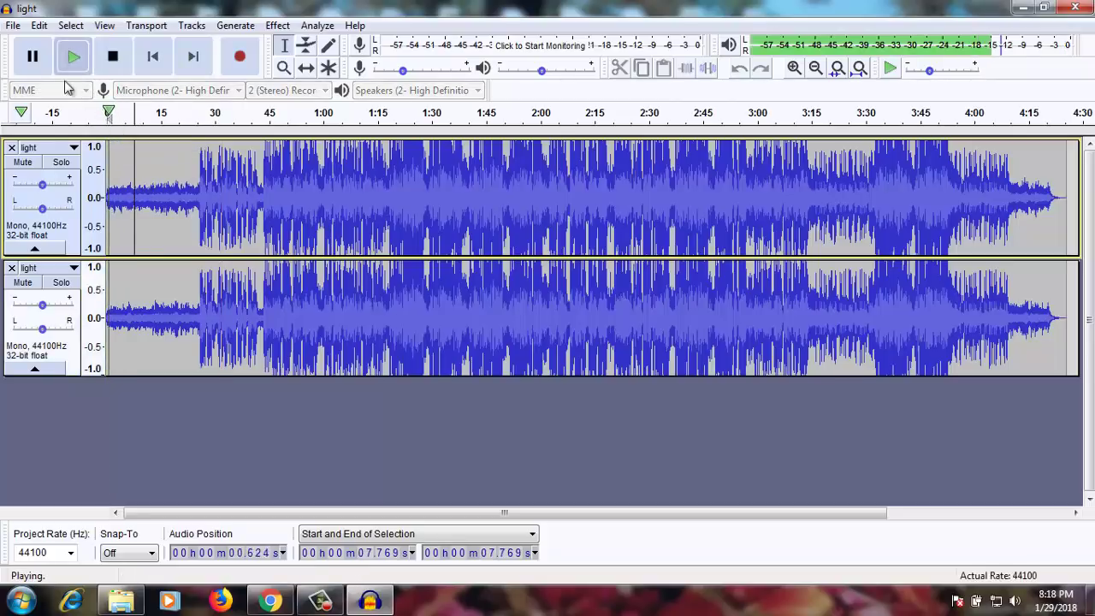
{"action": "left_click", "coordinate": [112, 56]}
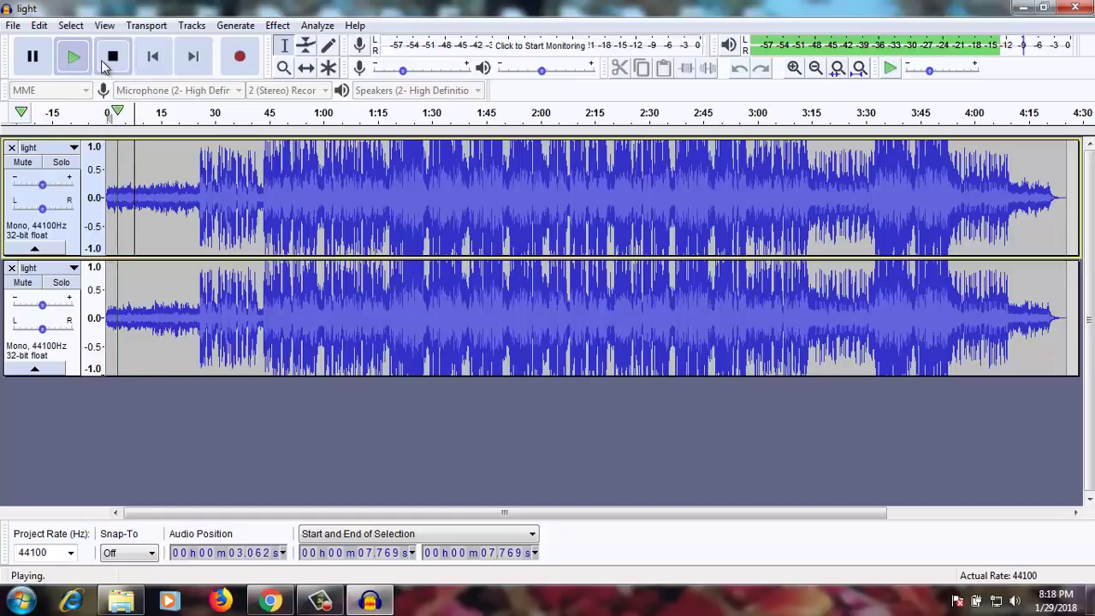
{"action": "left_click", "coordinate": [162, 132]}
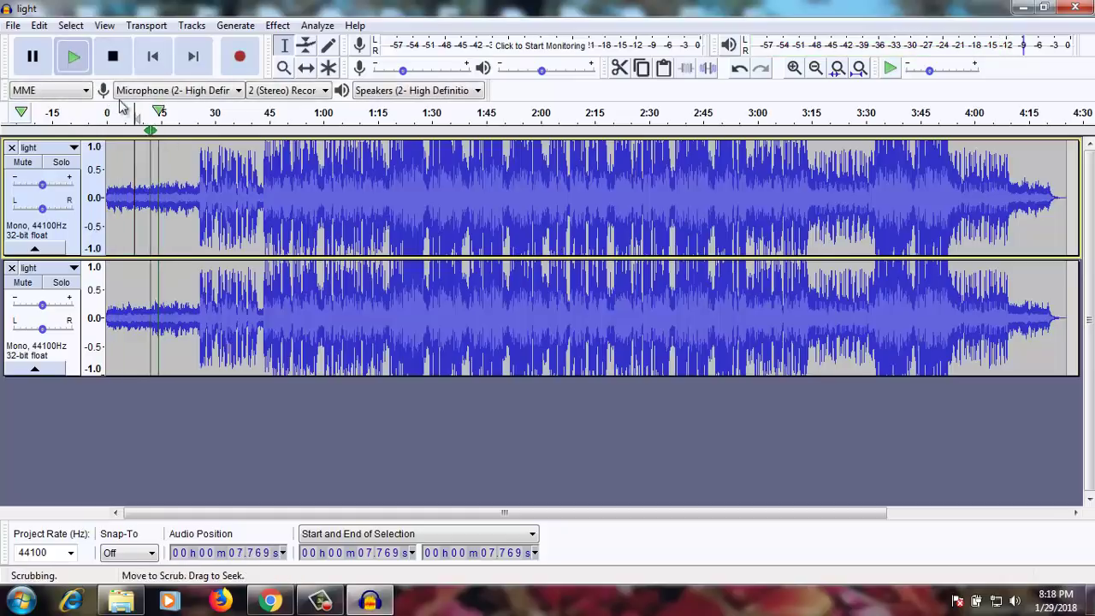
{"action": "left_click", "coordinate": [112, 56]}
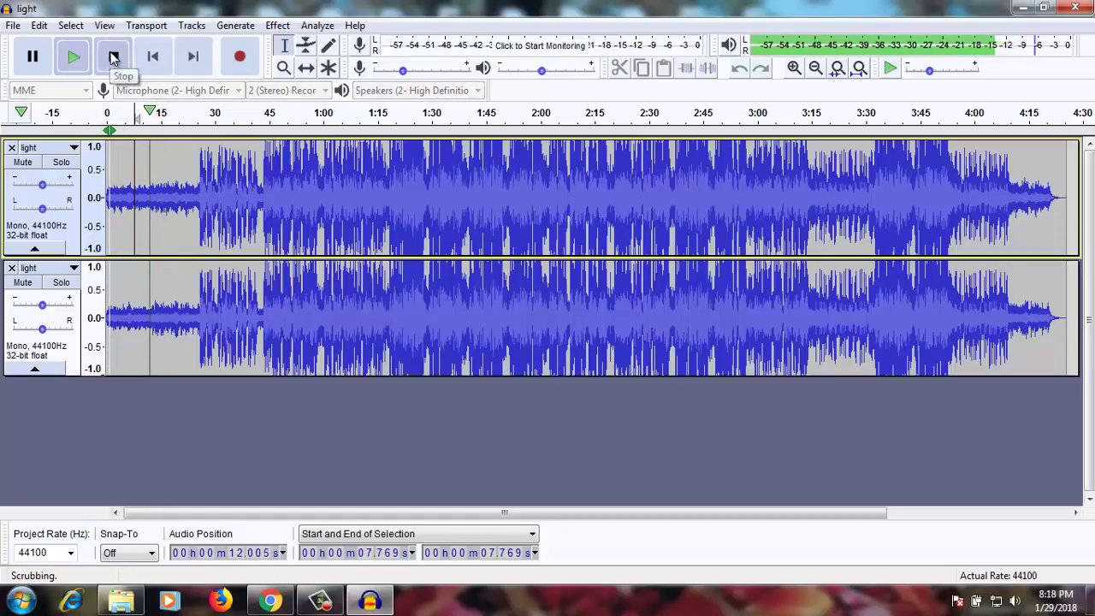
{"action": "left_click", "coordinate": [189, 130]}
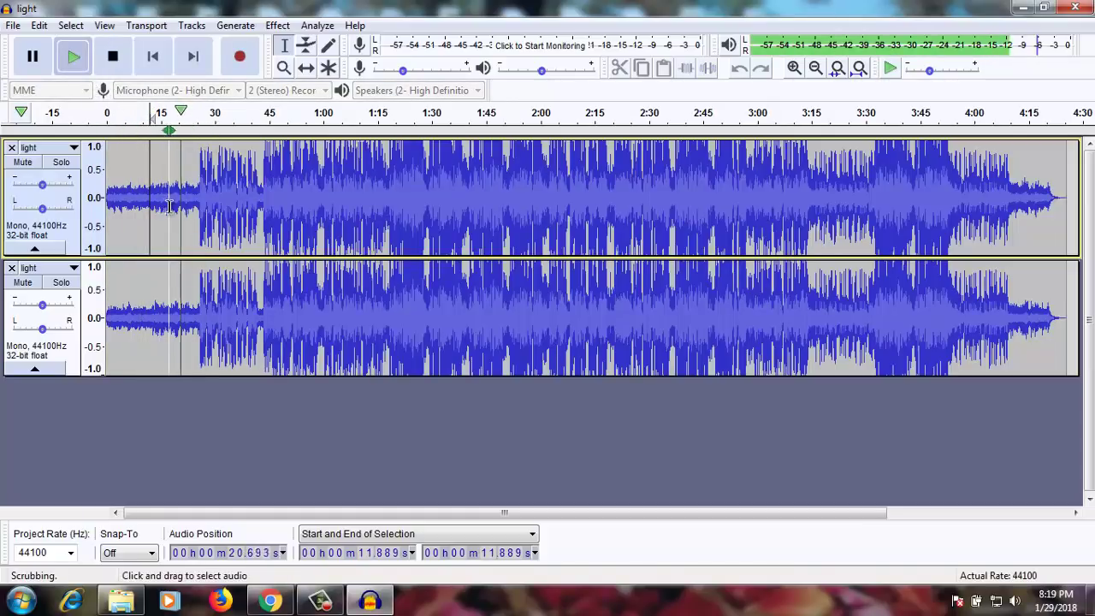
{"action": "left_click", "coordinate": [79, 62]}
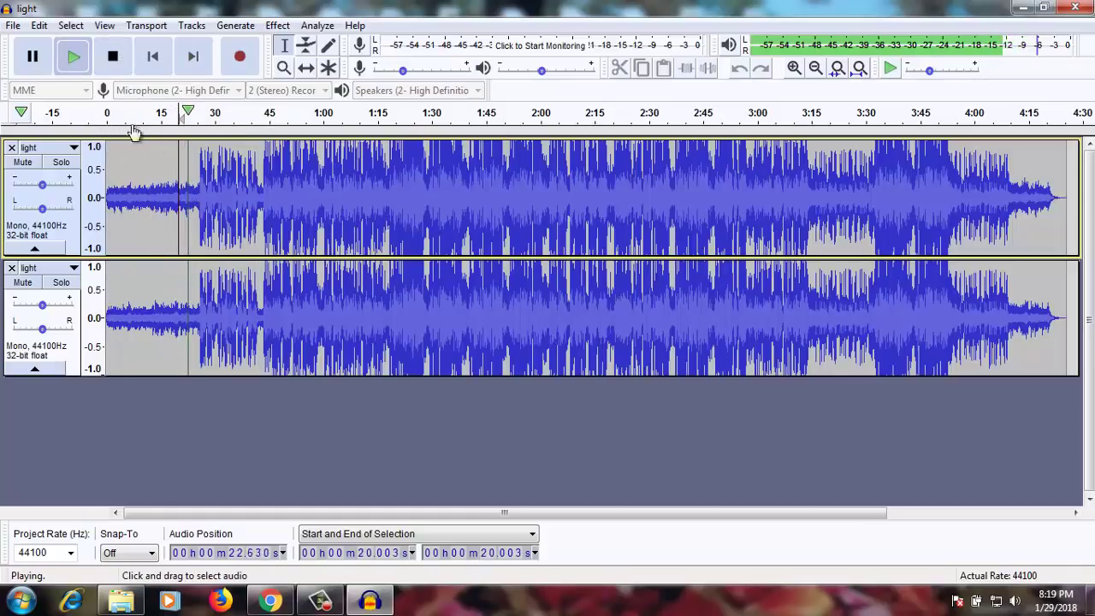
{"action": "left_click", "coordinate": [116, 61]}
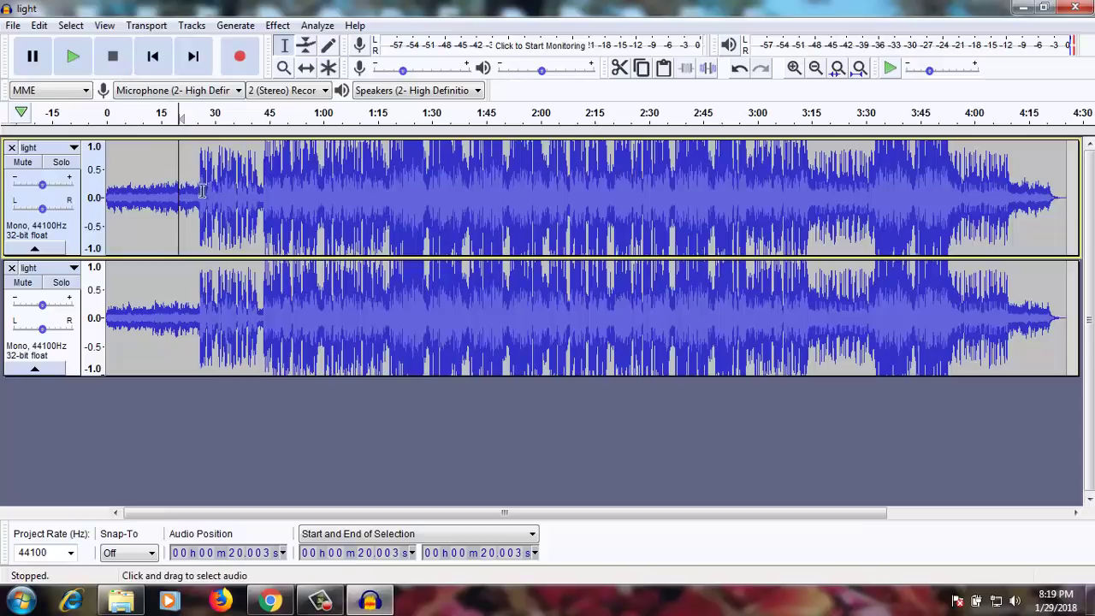
Open the Equalization effect for the whole upper mono track and raise the curve's low-frequency points to 0 dB.
{"action": "left_click", "coordinate": [68, 232]}
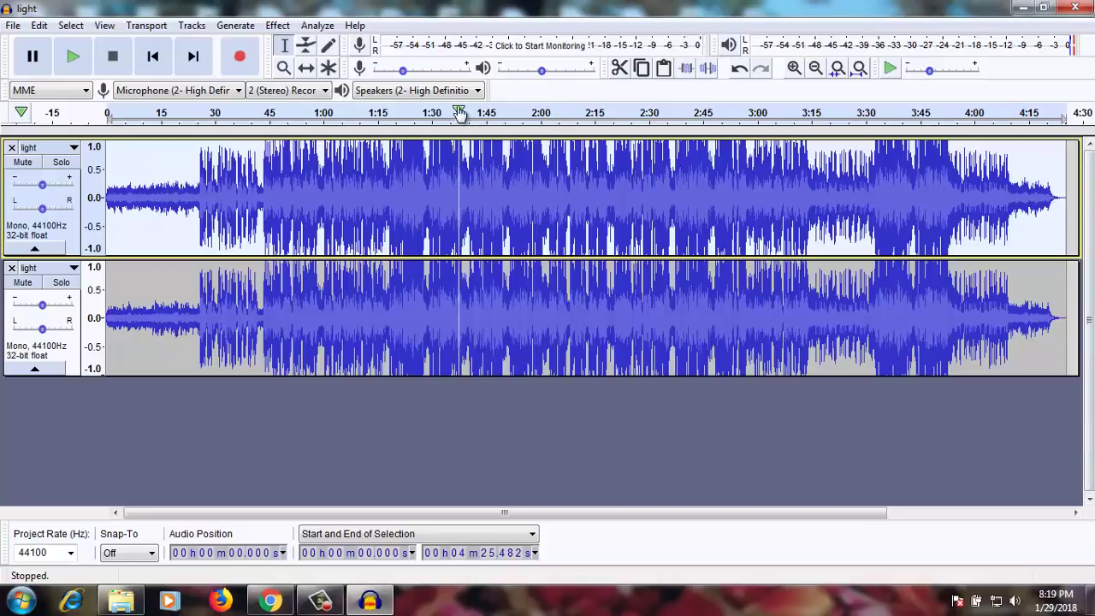
{"action": "left_click", "coordinate": [276, 27]}
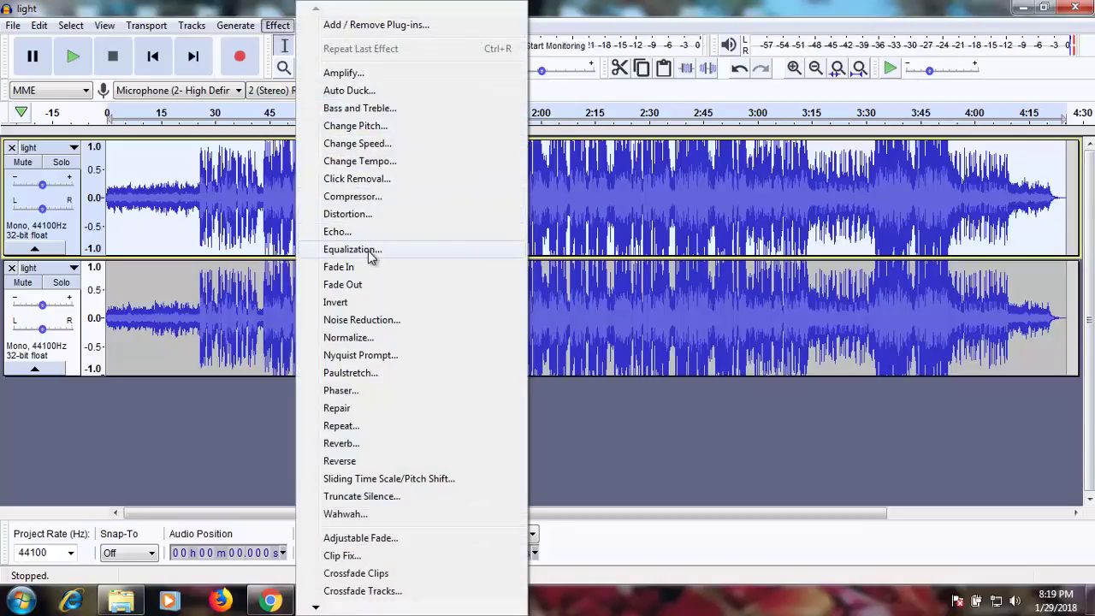
{"action": "left_click", "coordinate": [396, 249]}
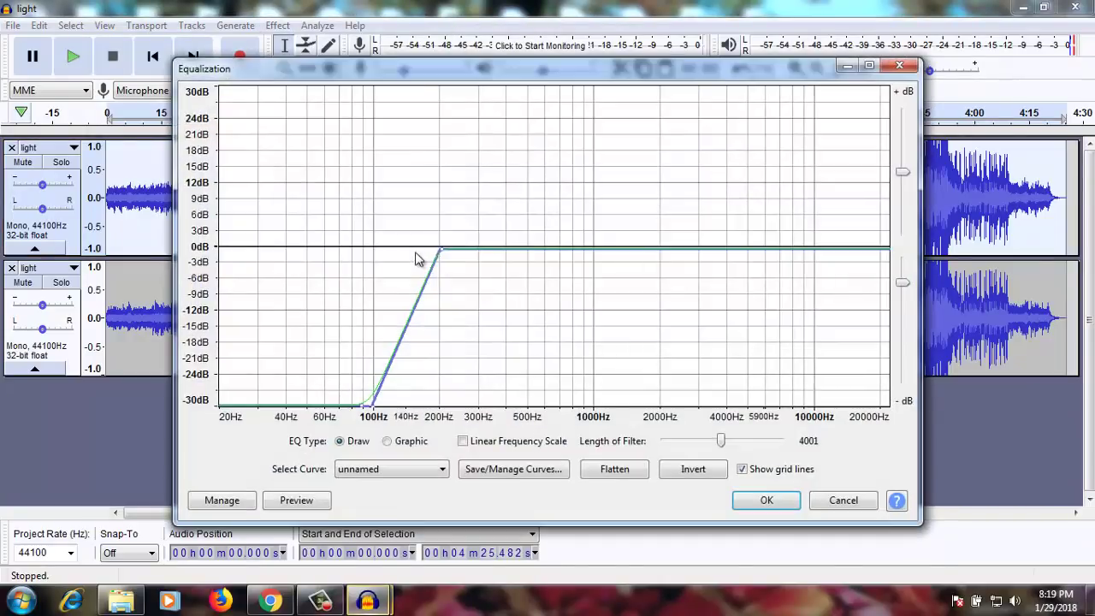
{"action": "left_click_drag", "start_coordinate": [427, 63], "coordinate": [431, 28]}
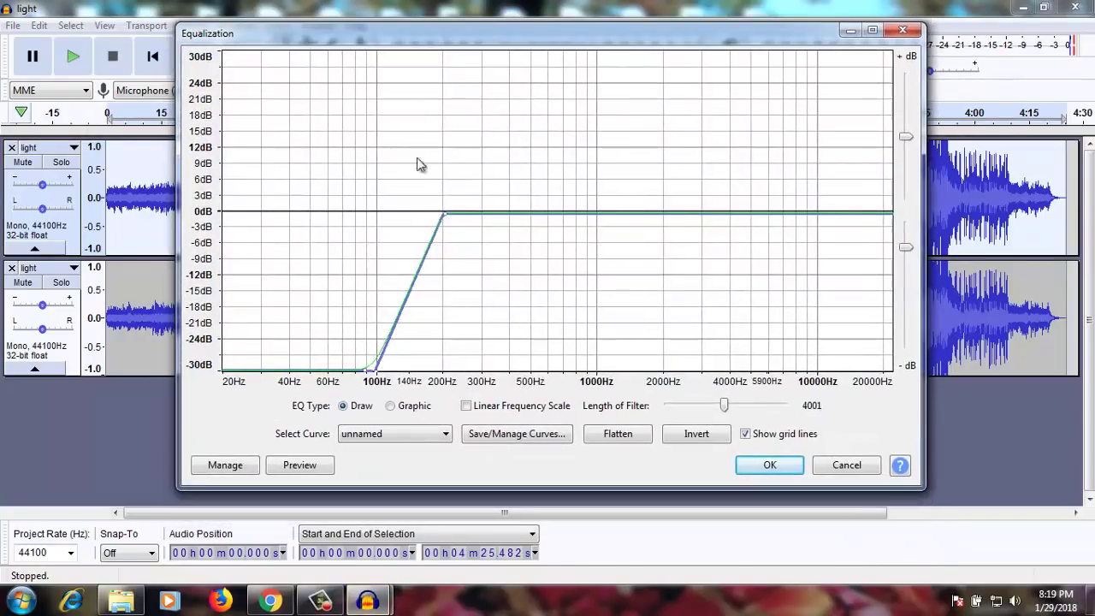
{"action": "left_click_drag", "start_coordinate": [377, 361], "coordinate": [382, 215]}
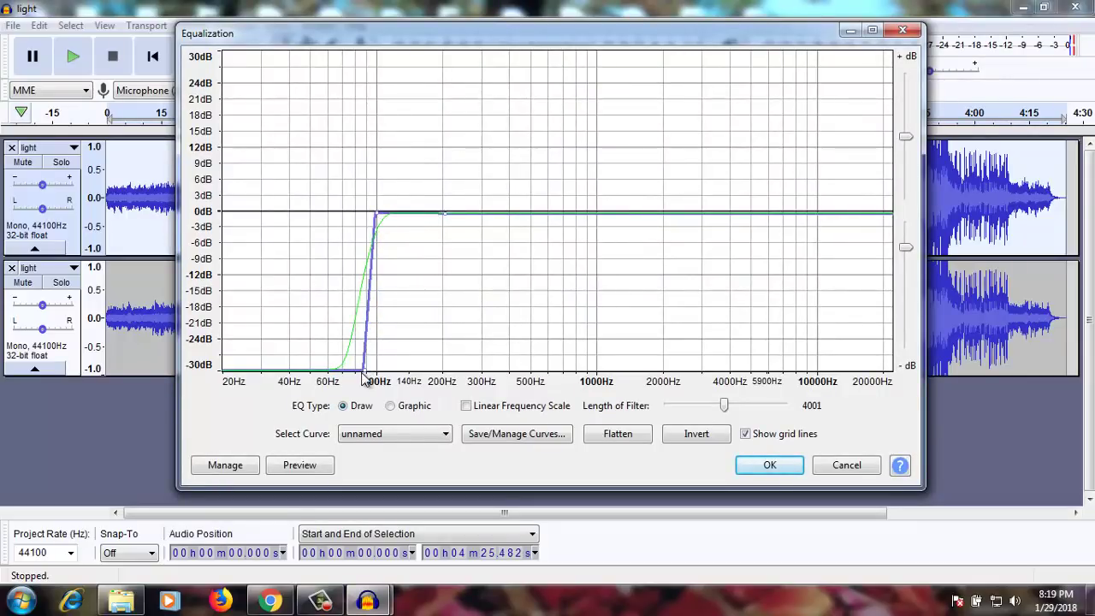
{"action": "left_click_drag", "start_coordinate": [365, 375], "coordinate": [341, 210]}
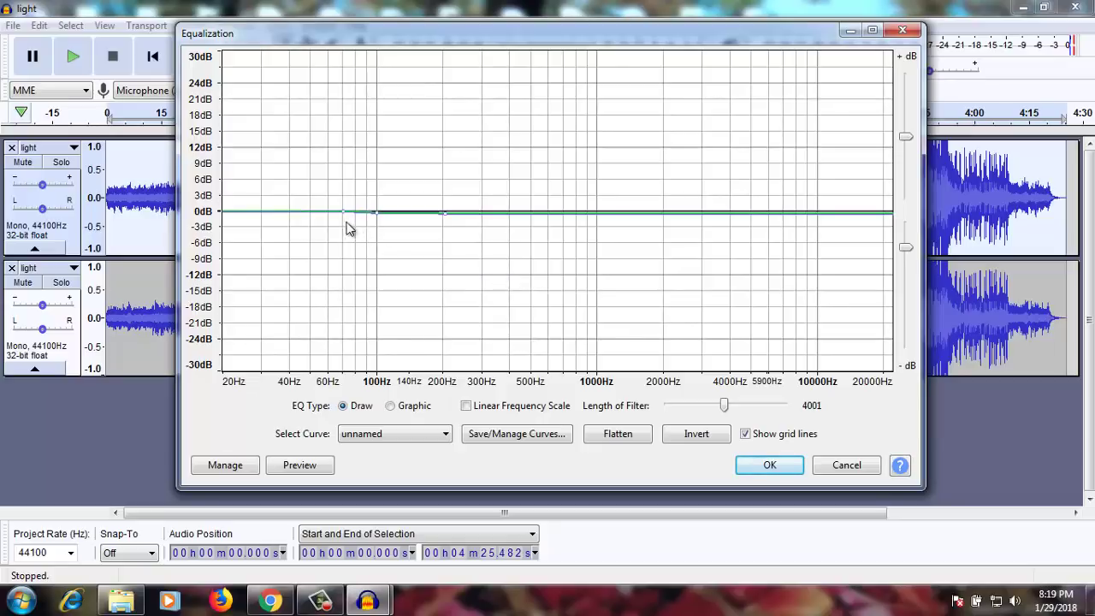
Shape the equalization curve from -30 dB at about 100 Hz to 0 dB at about 200 Hz and apply it to the upper track.
{"action": "left_click_drag", "start_coordinate": [343, 211], "coordinate": [372, 382]}
{"action": "left_click_drag", "start_coordinate": [377, 214], "coordinate": [371, 376]}
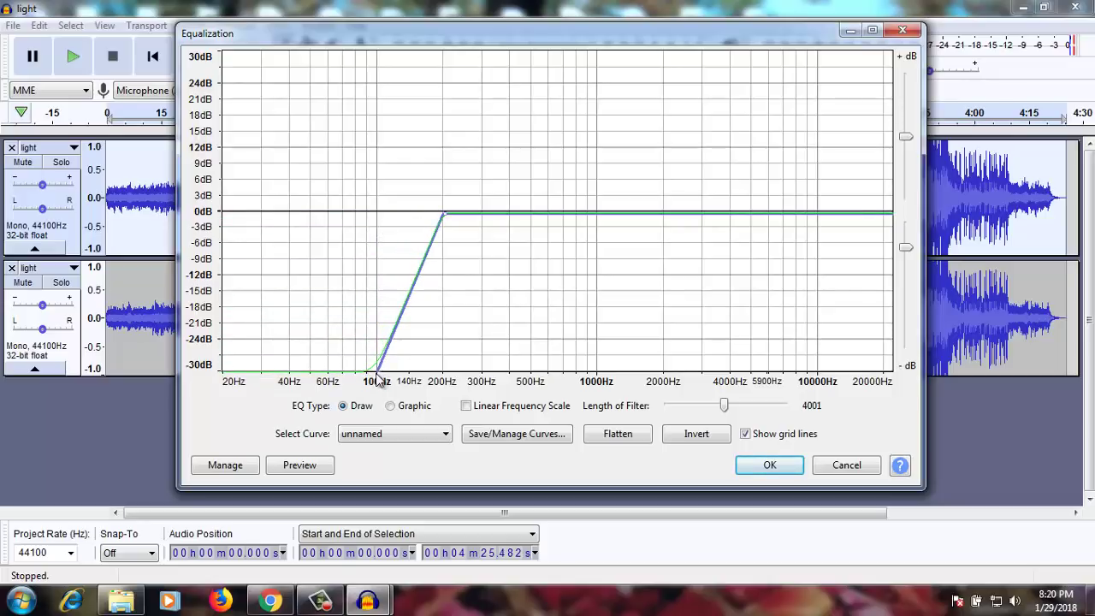
{"action": "left_click_drag", "start_coordinate": [445, 220], "coordinate": [441, 214]}
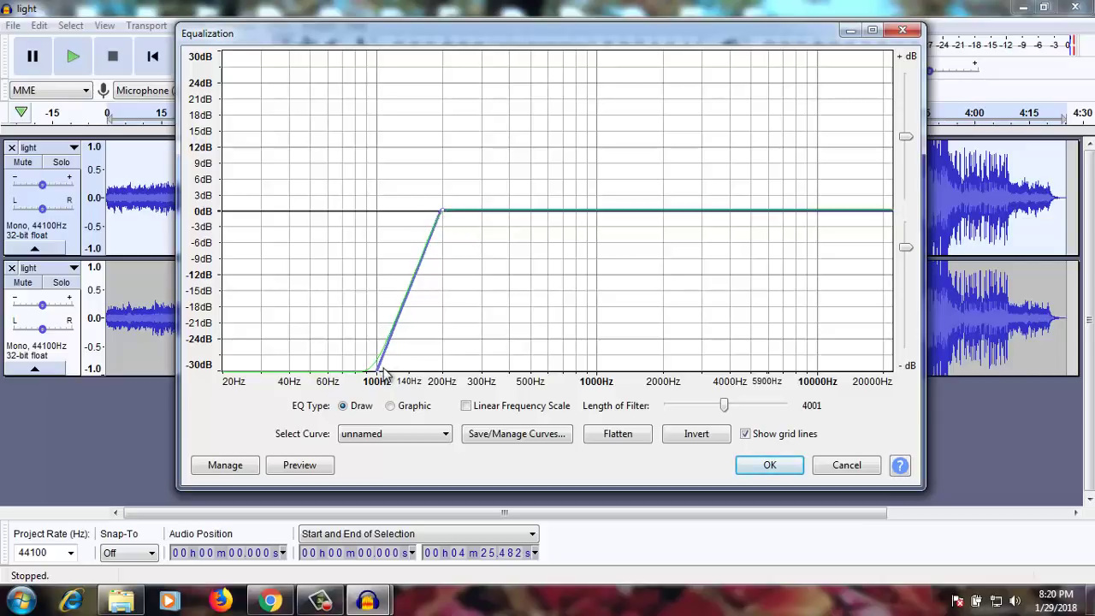
{"action": "left_click_drag", "start_coordinate": [376, 379], "coordinate": [373, 377]}
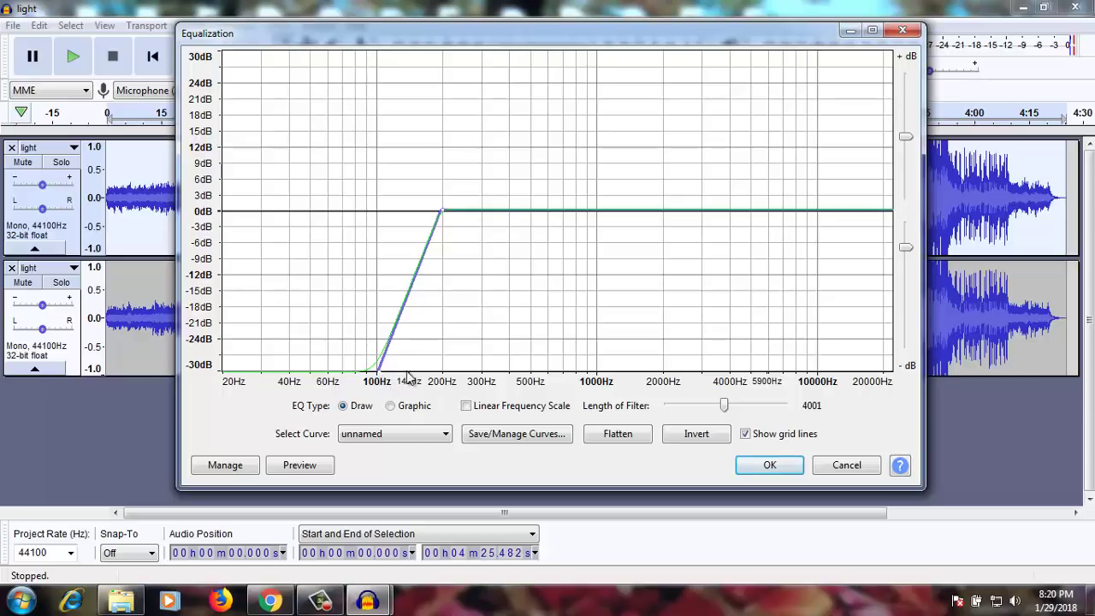
{"action": "left_click", "coordinate": [435, 373]}
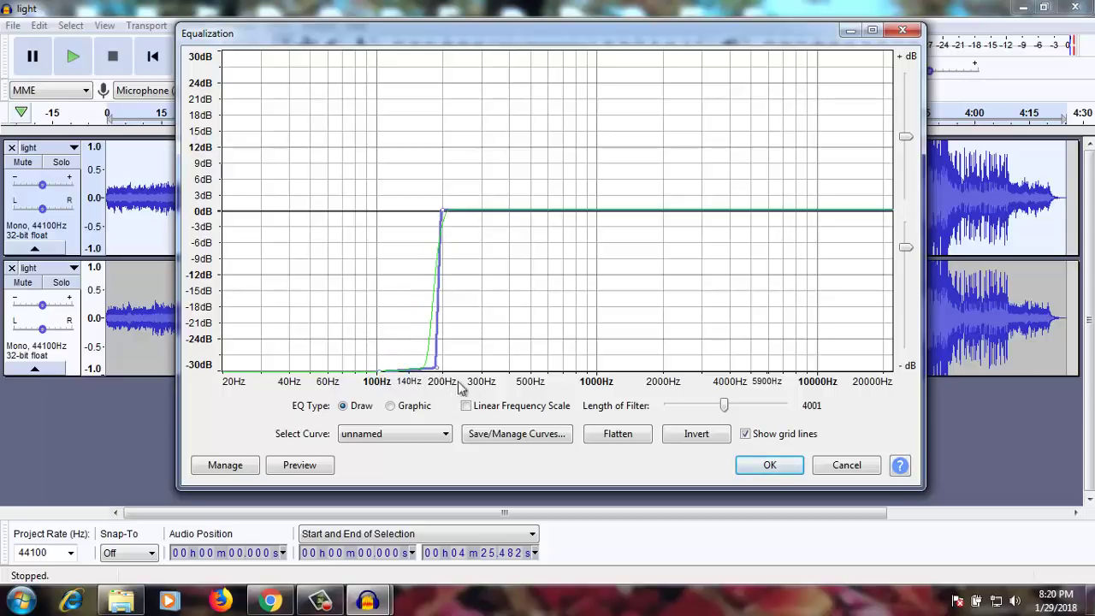
{"action": "left_click_drag", "start_coordinate": [438, 374], "coordinate": [382, 371]}
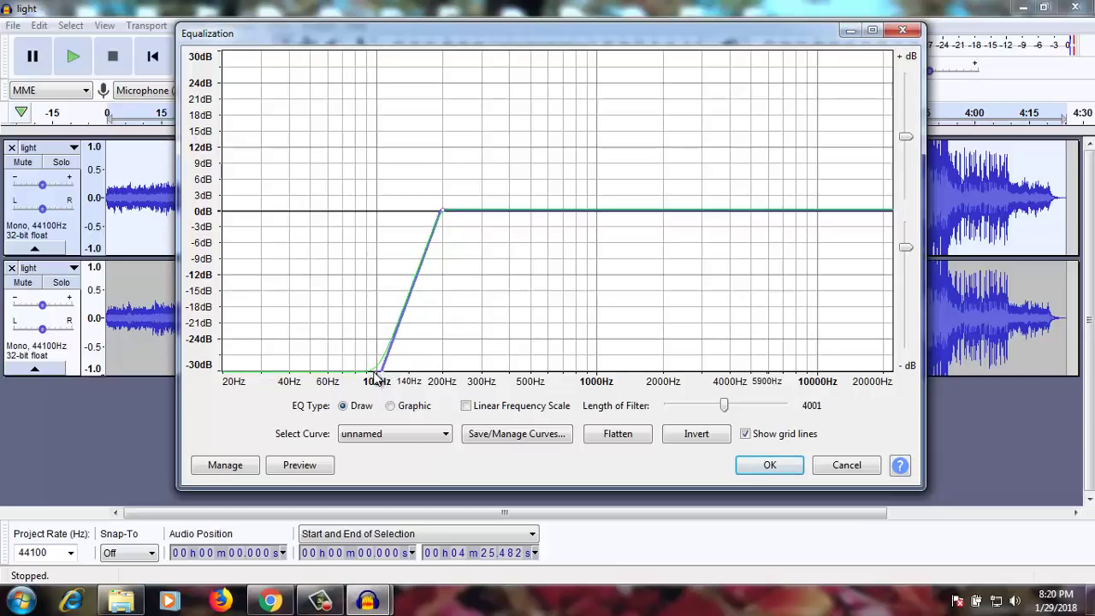
{"action": "left_click_drag", "start_coordinate": [382, 379], "coordinate": [373, 379]}
{"action": "left_click", "coordinate": [763, 466]}
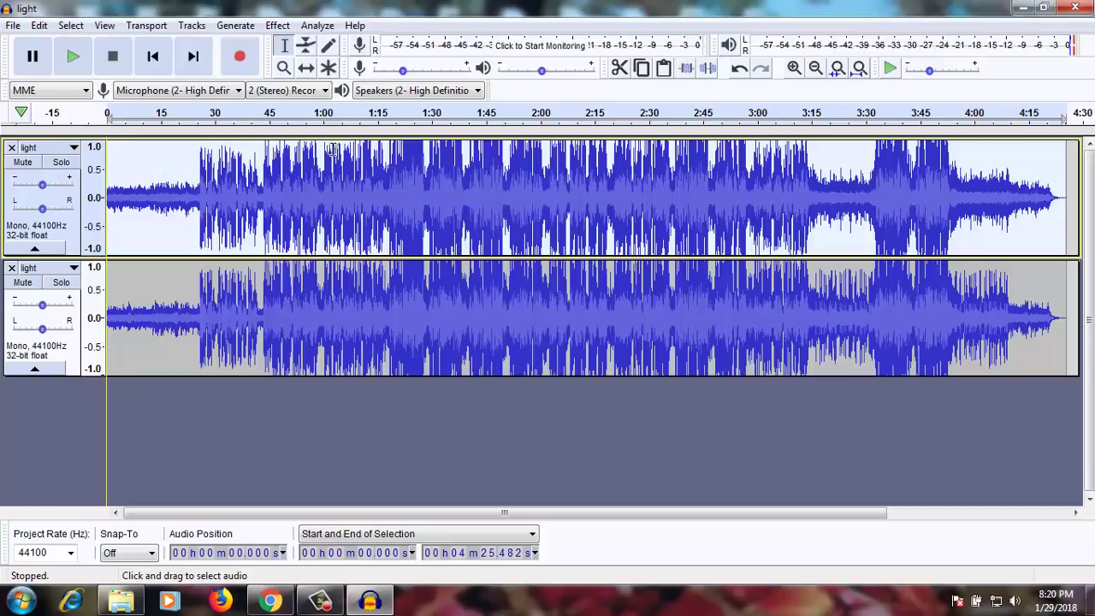
Mute the lower track and listen to the equalized upper track from its start and from about 33 seconds, stopping playback after each part.
{"action": "left_click", "coordinate": [73, 60]}
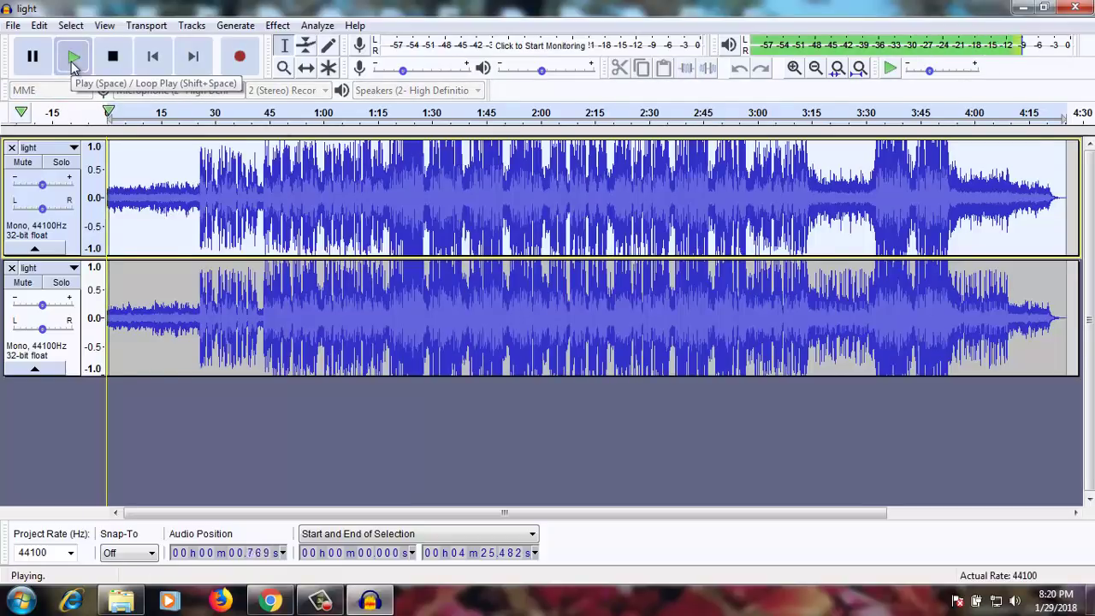
{"action": "left_click", "coordinate": [35, 286]}
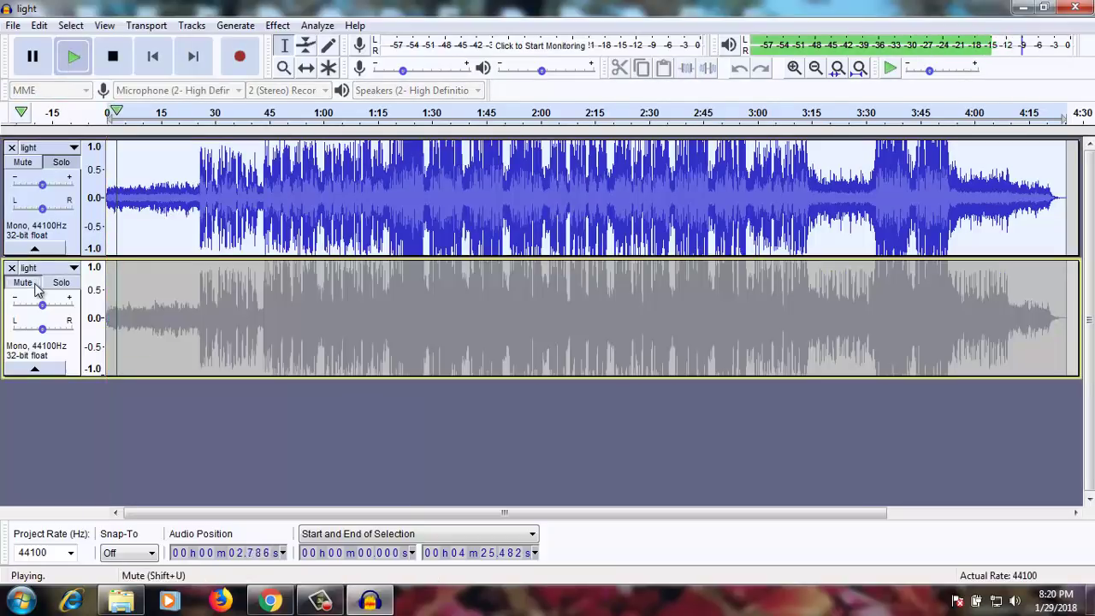
{"action": "left_click", "coordinate": [116, 62]}
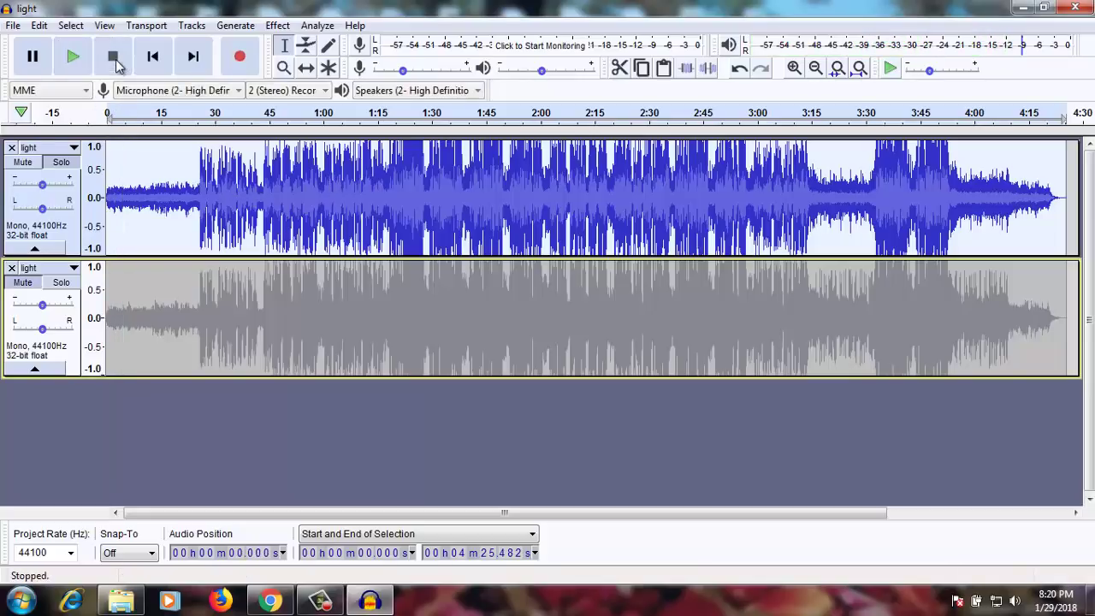
{"action": "left_click", "coordinate": [225, 197]}
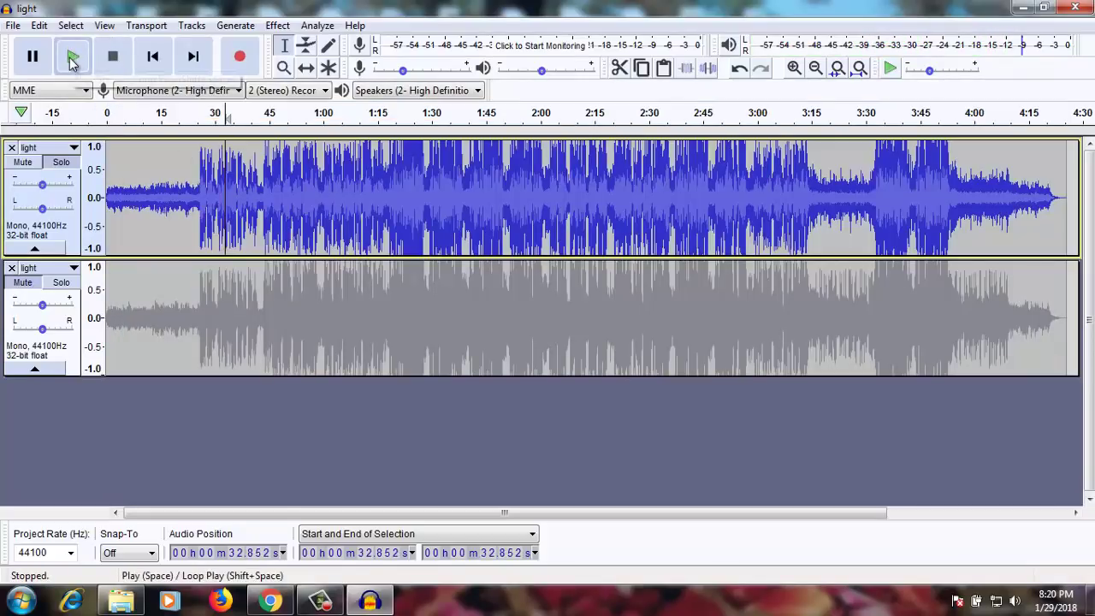
{"action": "left_click", "coordinate": [72, 58]}
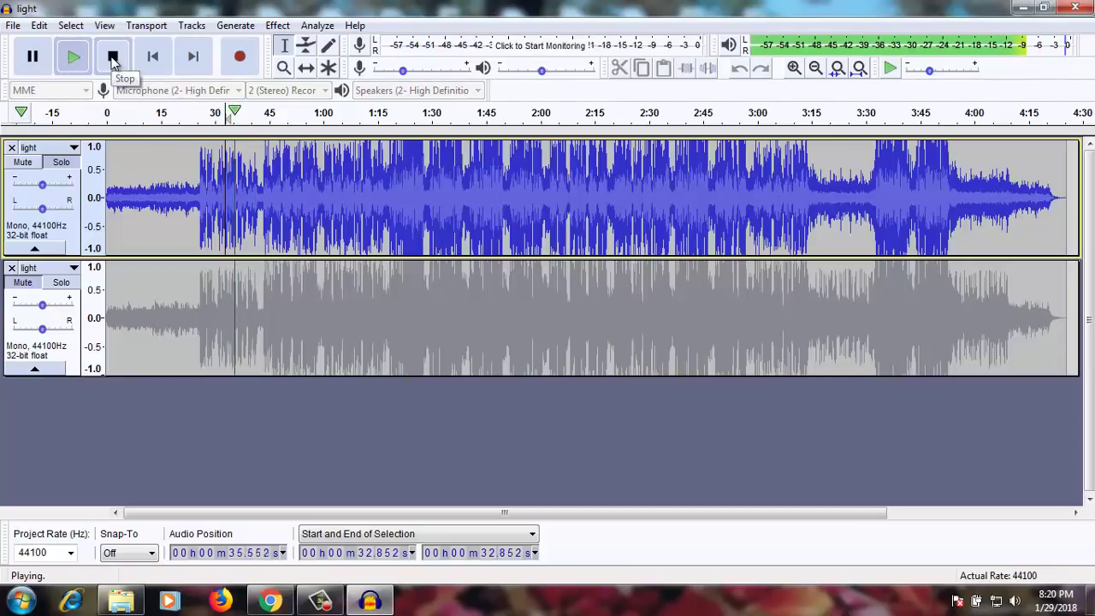
{"action": "left_click", "coordinate": [113, 60]}
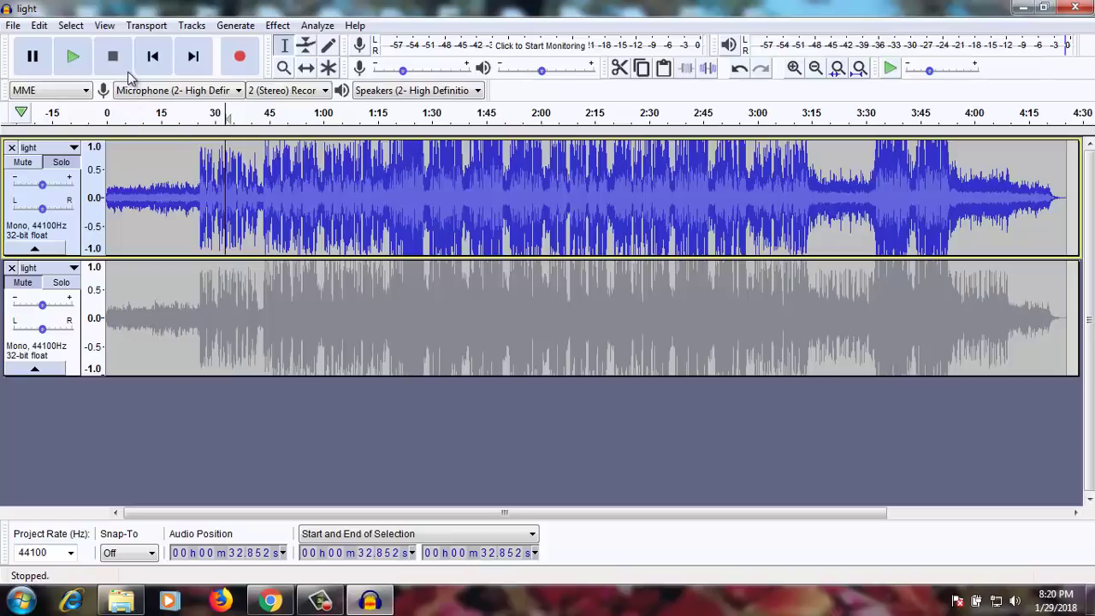
Solo the lower track, listen to it from about 33 seconds, and make both tracks audible again.
{"action": "left_click", "coordinate": [66, 291]}
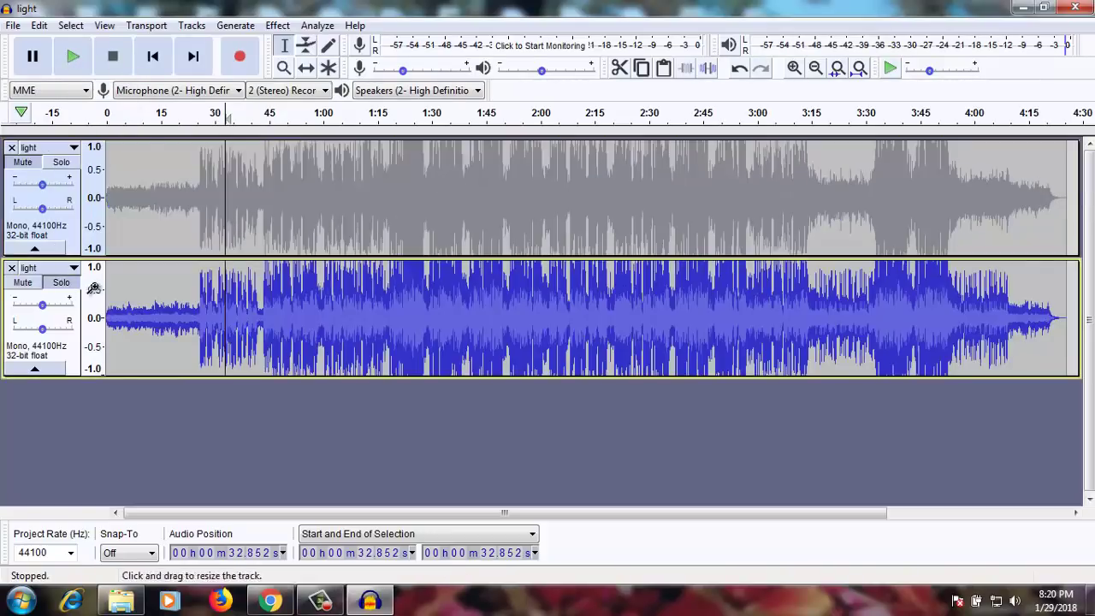
{"action": "left_click", "coordinate": [71, 57]}
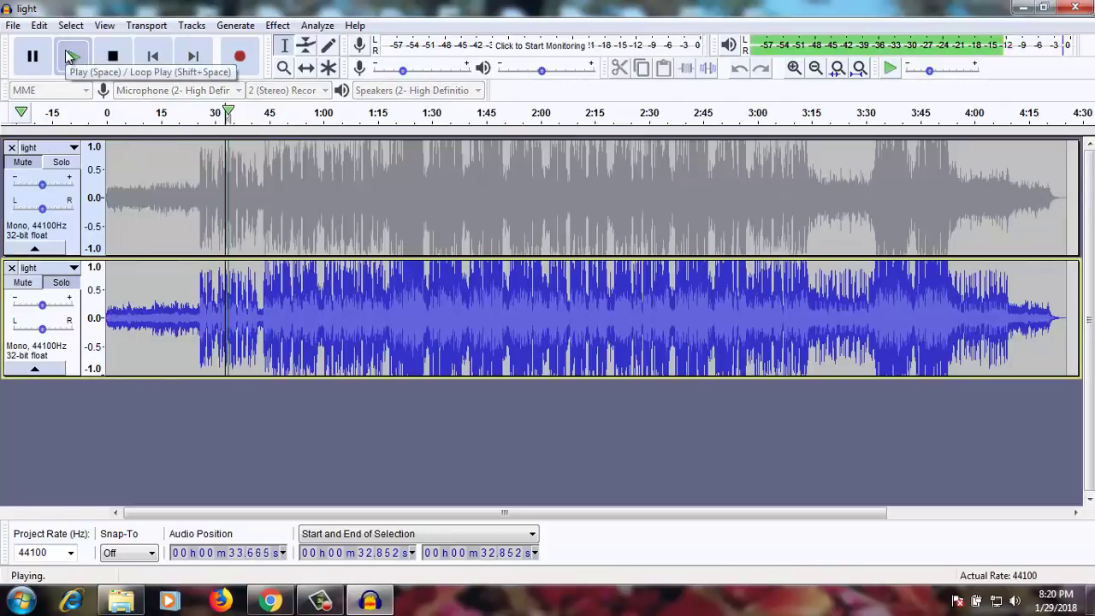
{"action": "left_click", "coordinate": [110, 55]}
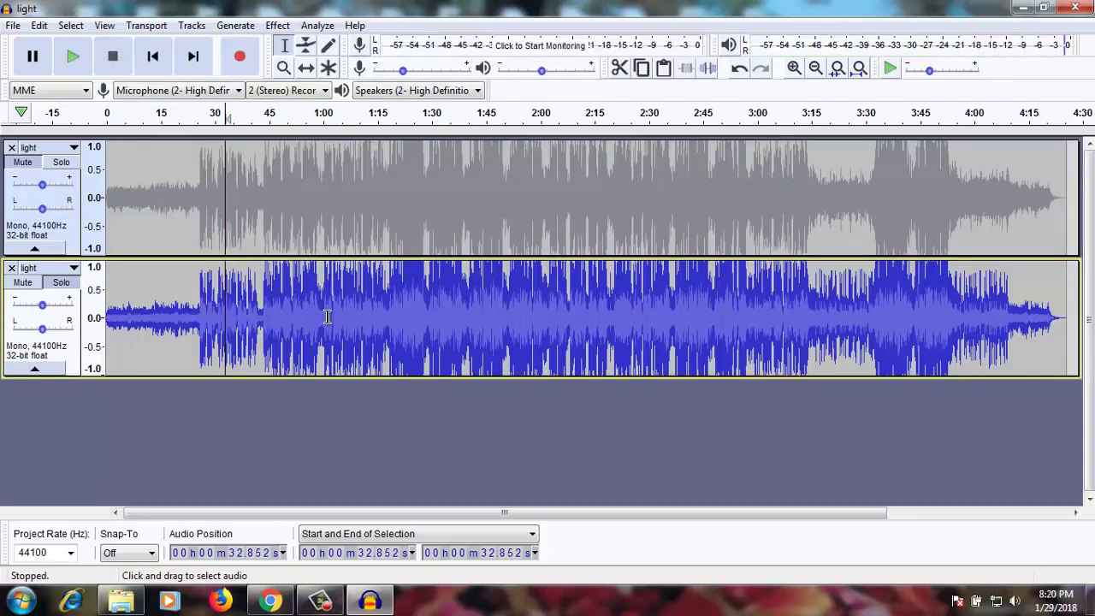
{"action": "left_click", "coordinate": [44, 193], "text": "shift"}
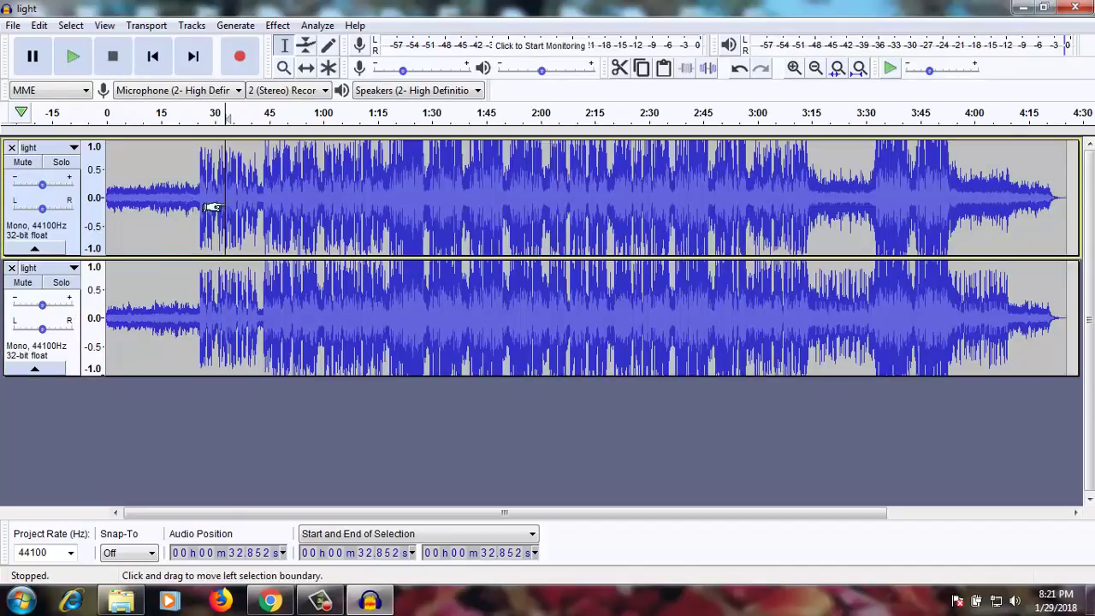
Apply the Invert effect to the entire lower mono track.
{"action": "left_click", "coordinate": [72, 358]}
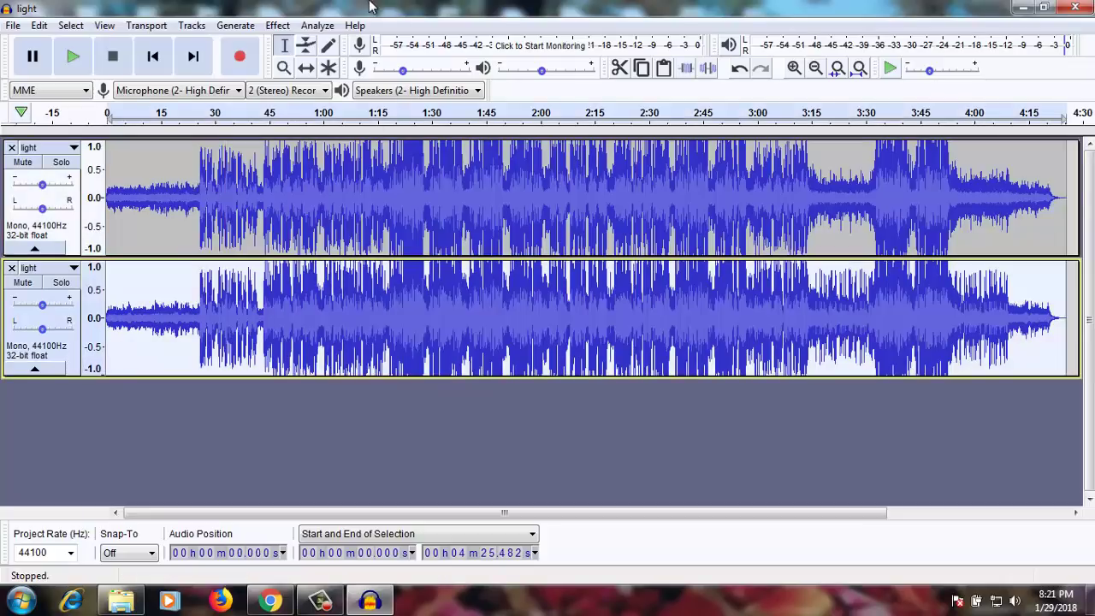
{"action": "left_click", "coordinate": [278, 25]}
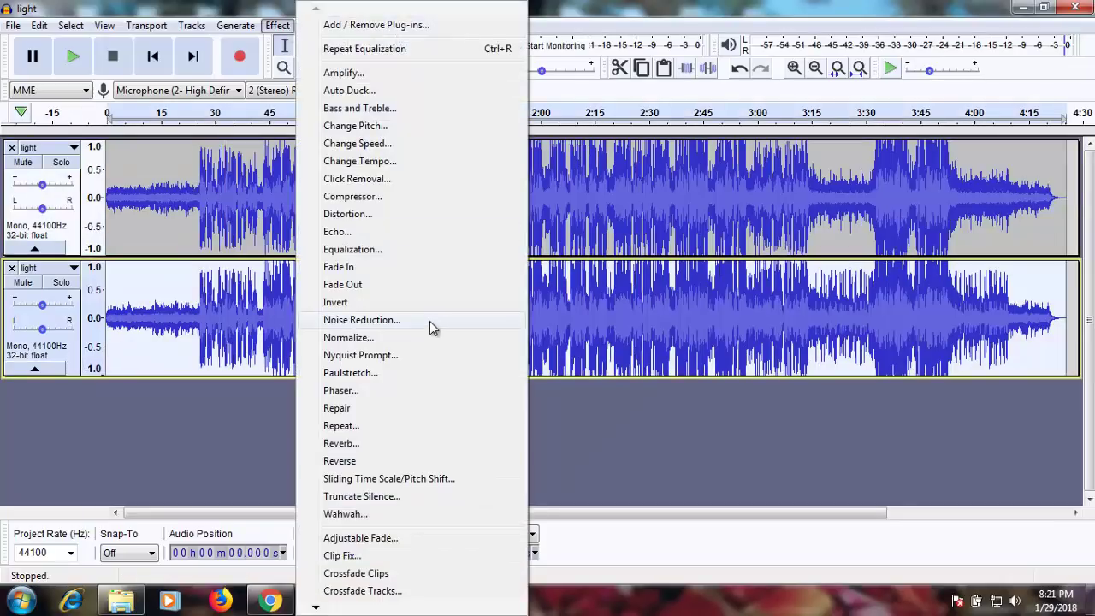
{"action": "left_click", "coordinate": [343, 306]}
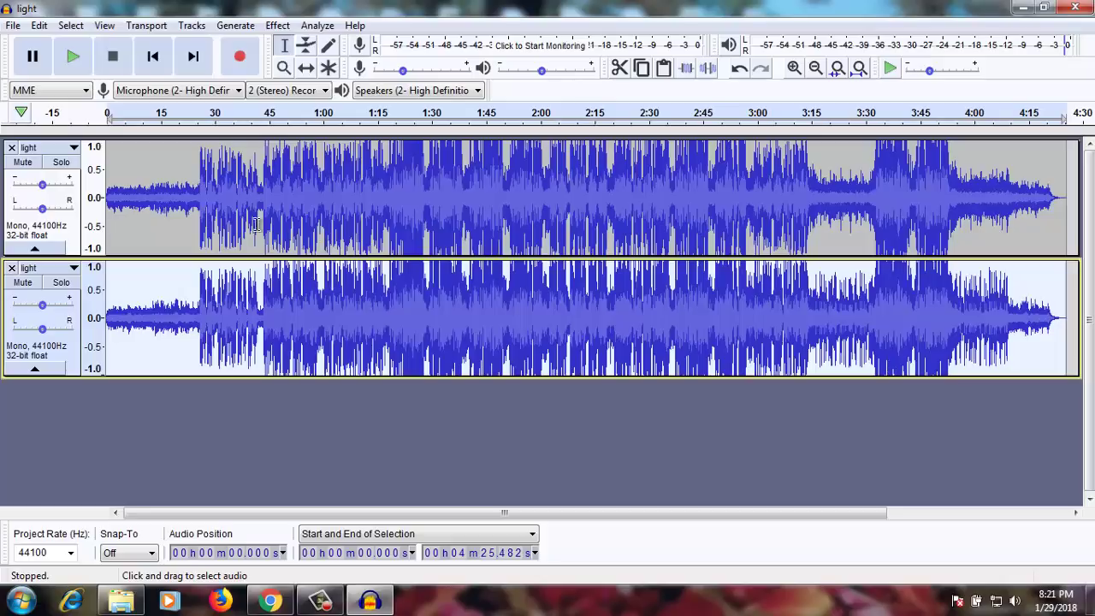
Listen to both tracks together from the start and from about 25.5 seconds, stopping playback after each part.
{"action": "left_click", "coordinate": [74, 60]}
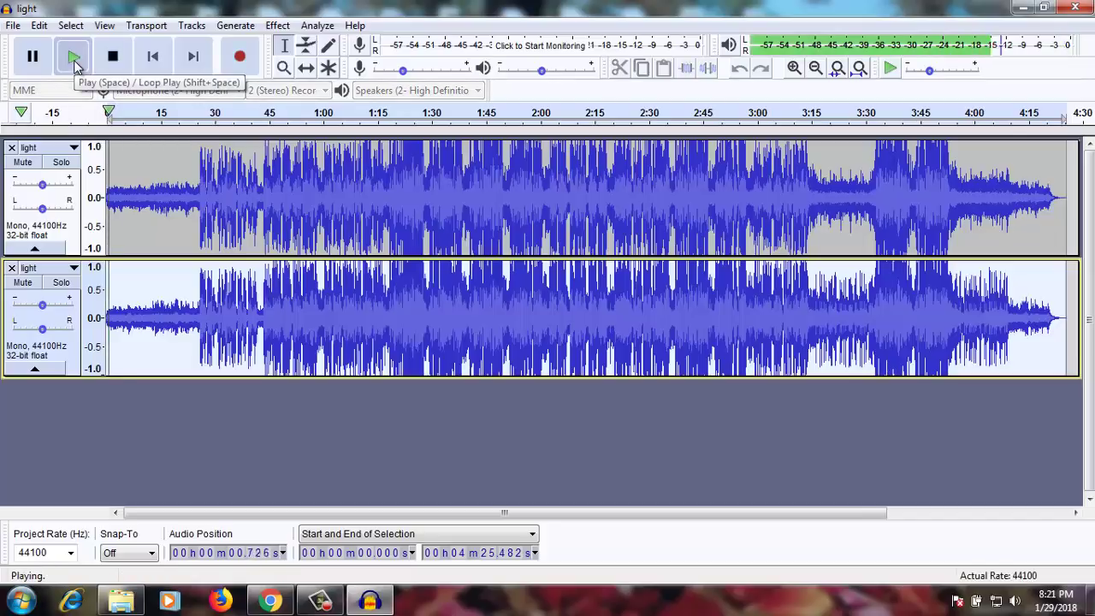
{"action": "left_click", "coordinate": [112, 57]}
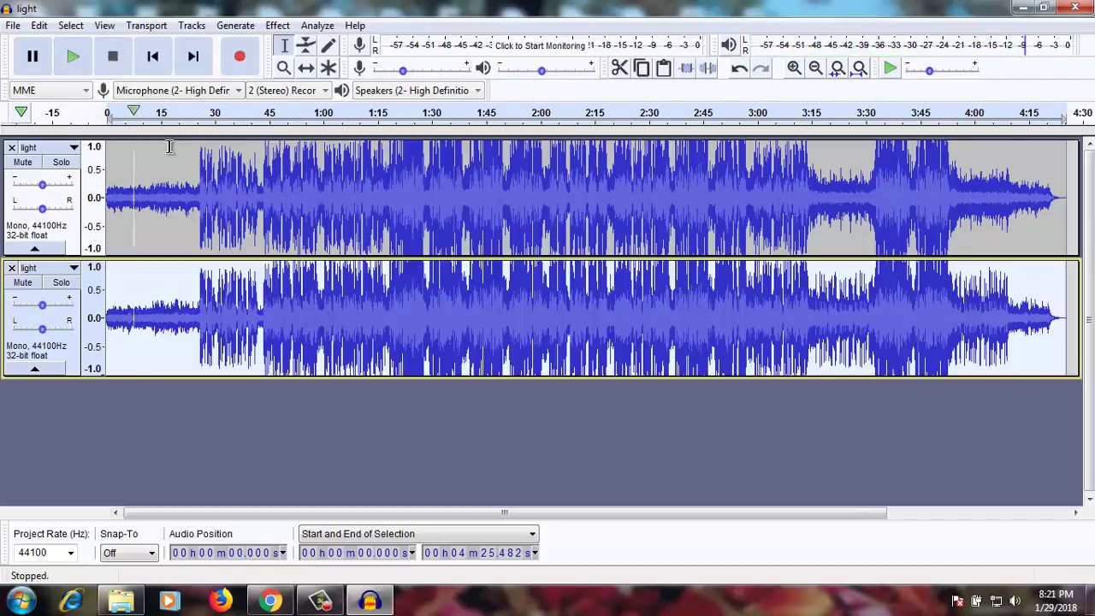
{"action": "left_click", "coordinate": [198, 208]}
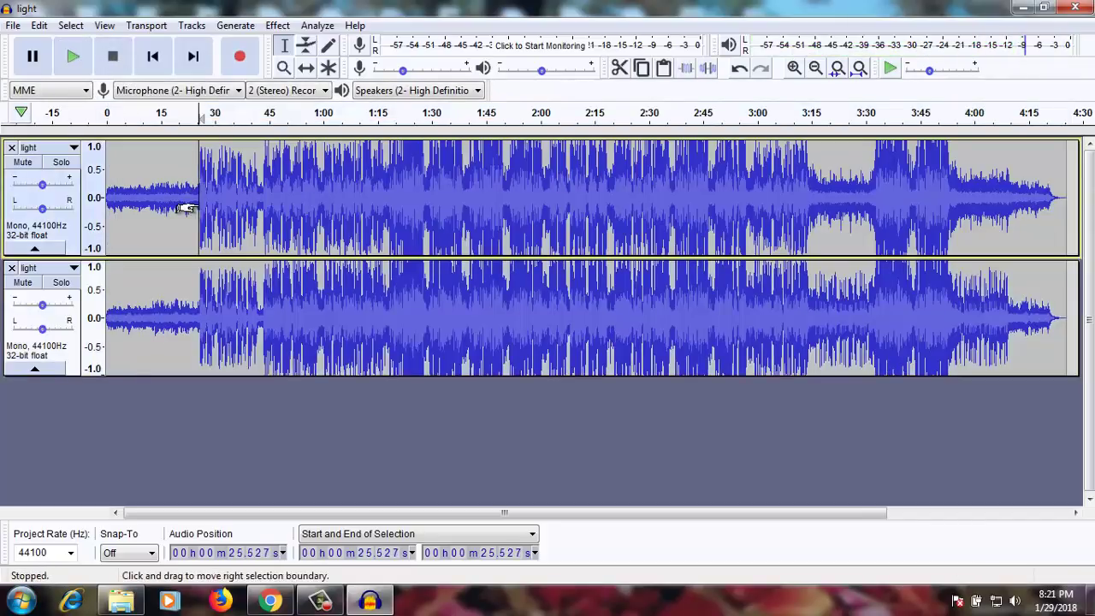
{"action": "left_click", "coordinate": [74, 60]}
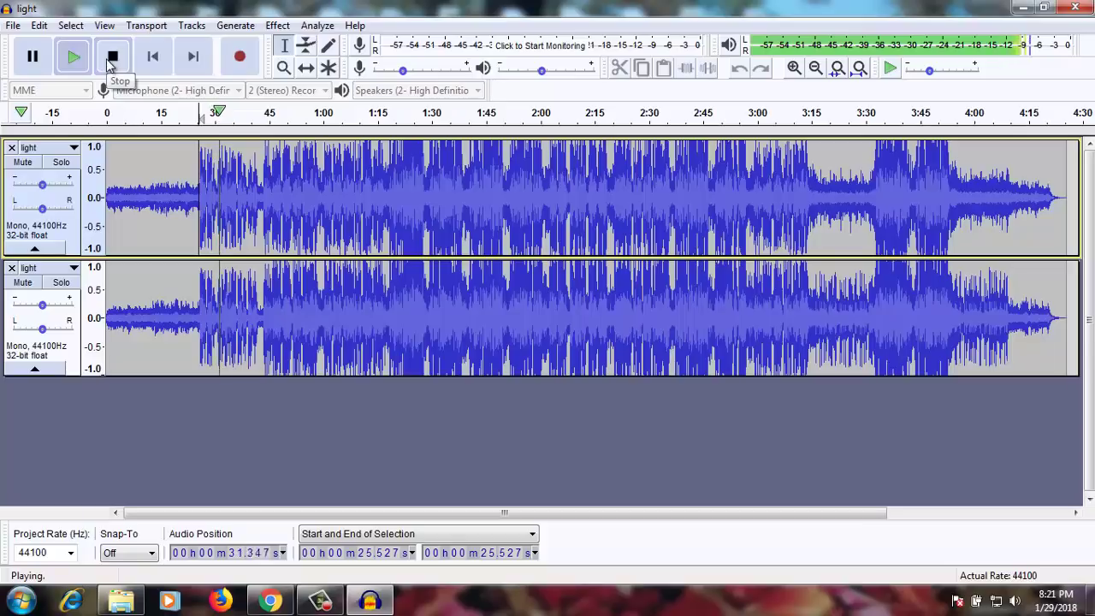
{"action": "left_click", "coordinate": [111, 60]}
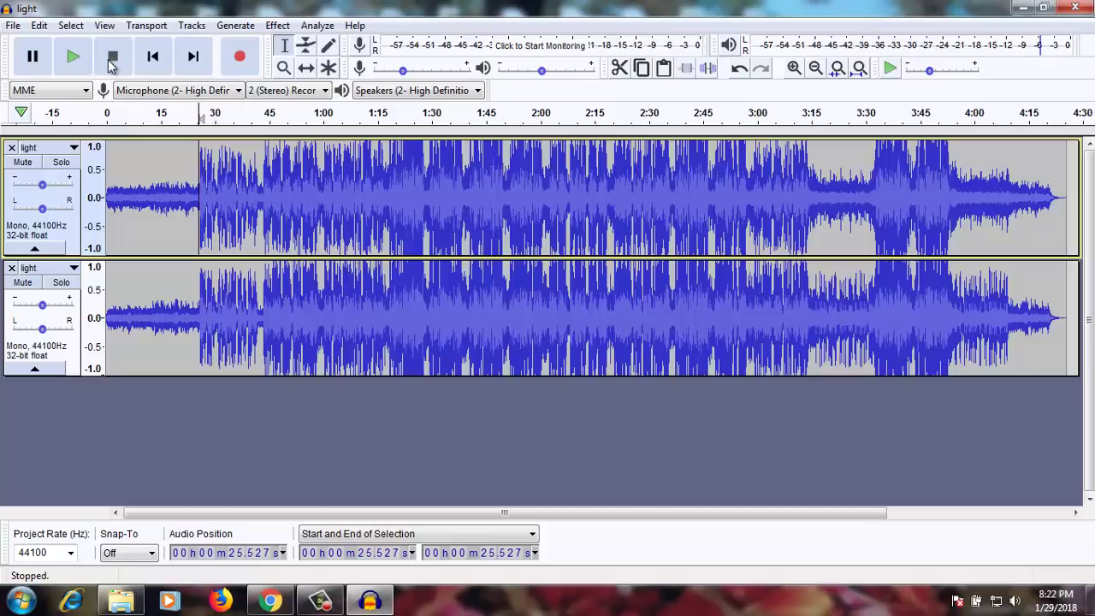
Compare both tracks played together from about 45 seconds and again from about 25.5 seconds, stopping playback each time.
{"action": "left_click", "coordinate": [267, 125]}
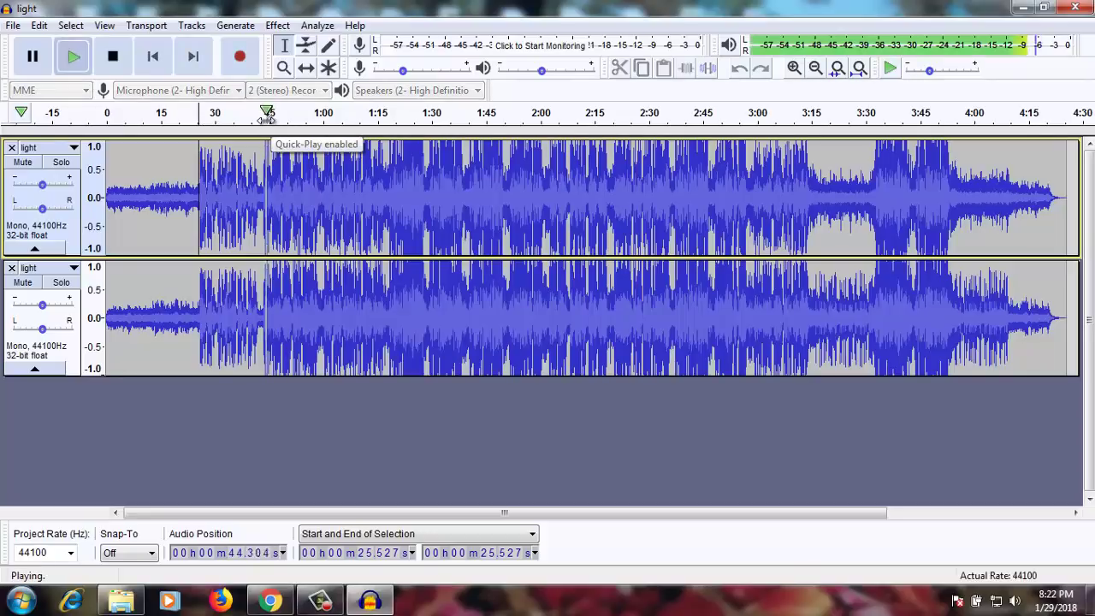
{"action": "left_click", "coordinate": [124, 66]}
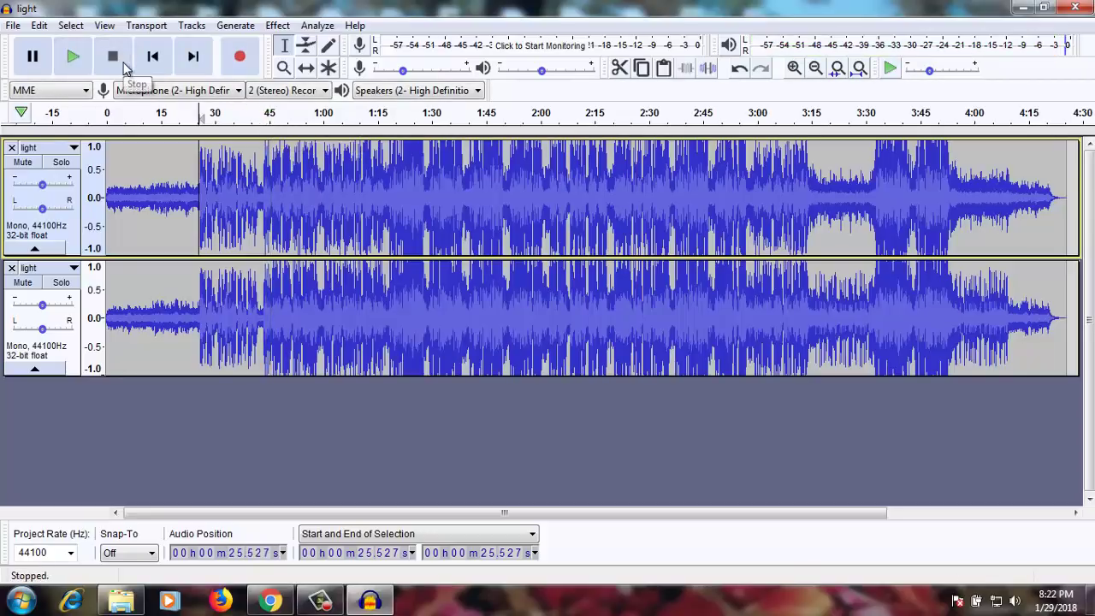
{"action": "left_click", "coordinate": [271, 114]}
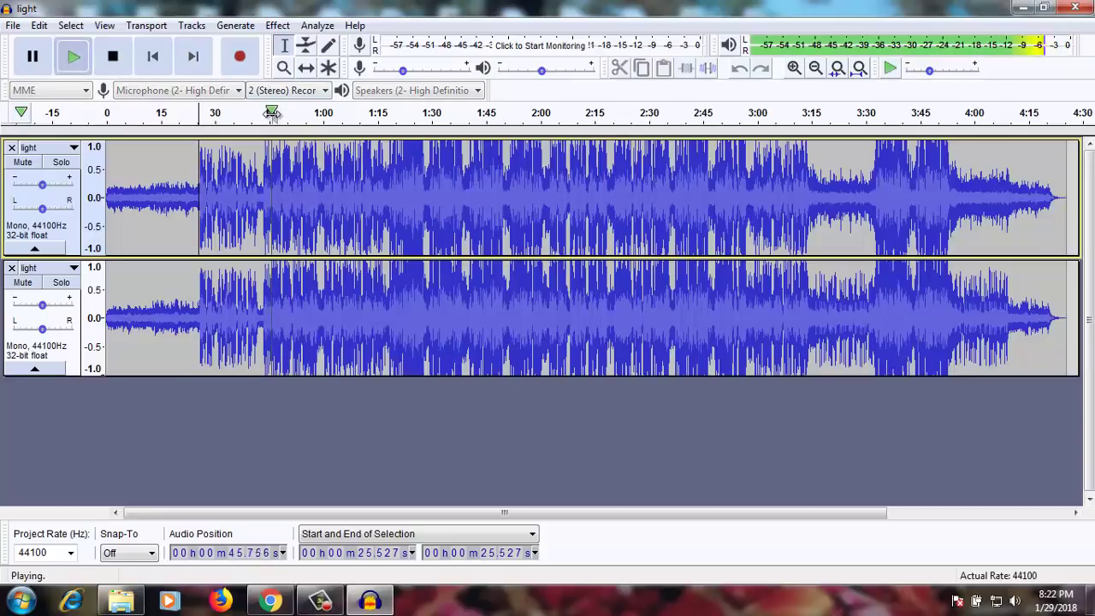
{"action": "left_click", "coordinate": [113, 57]}
{"action": "left_click", "coordinate": [74, 56]}
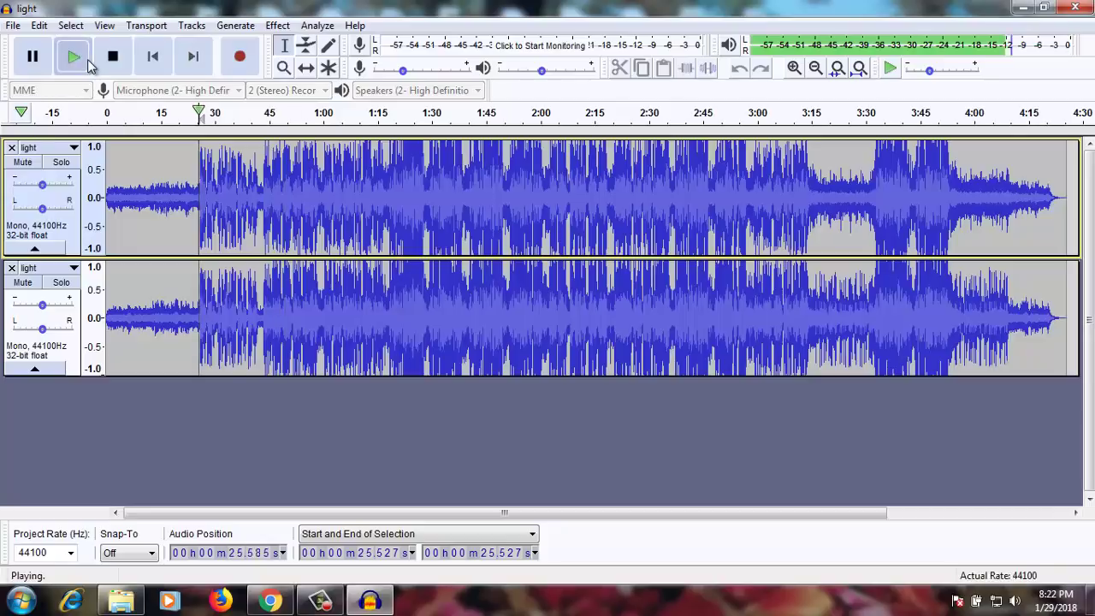
{"action": "left_click", "coordinate": [106, 60]}
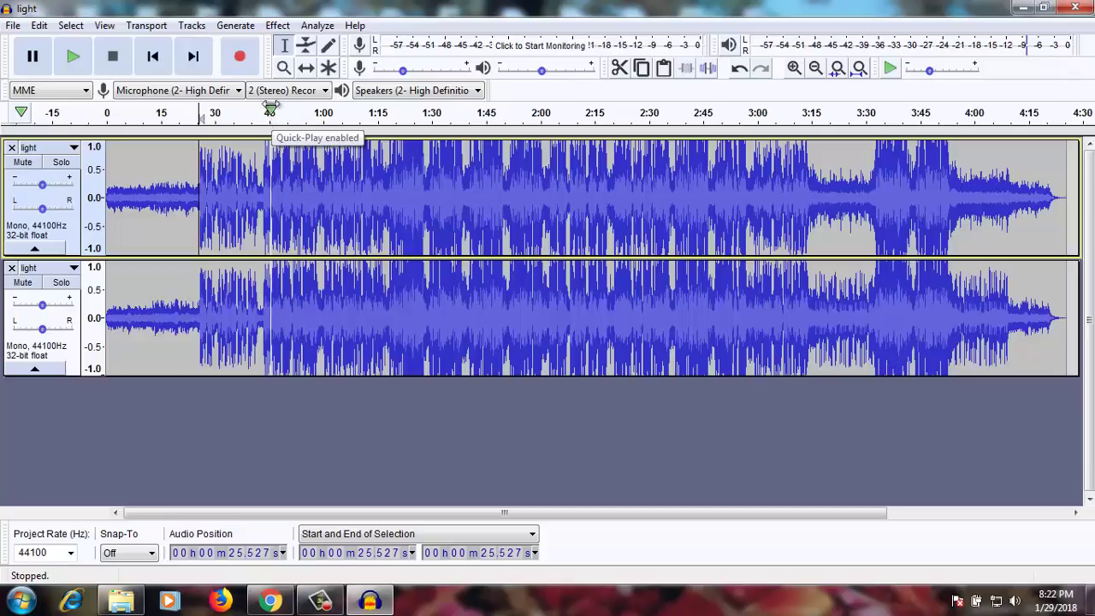
Listen to both tracks together from about 45 seconds and stop playback.
{"action": "left_click", "coordinate": [272, 113]}
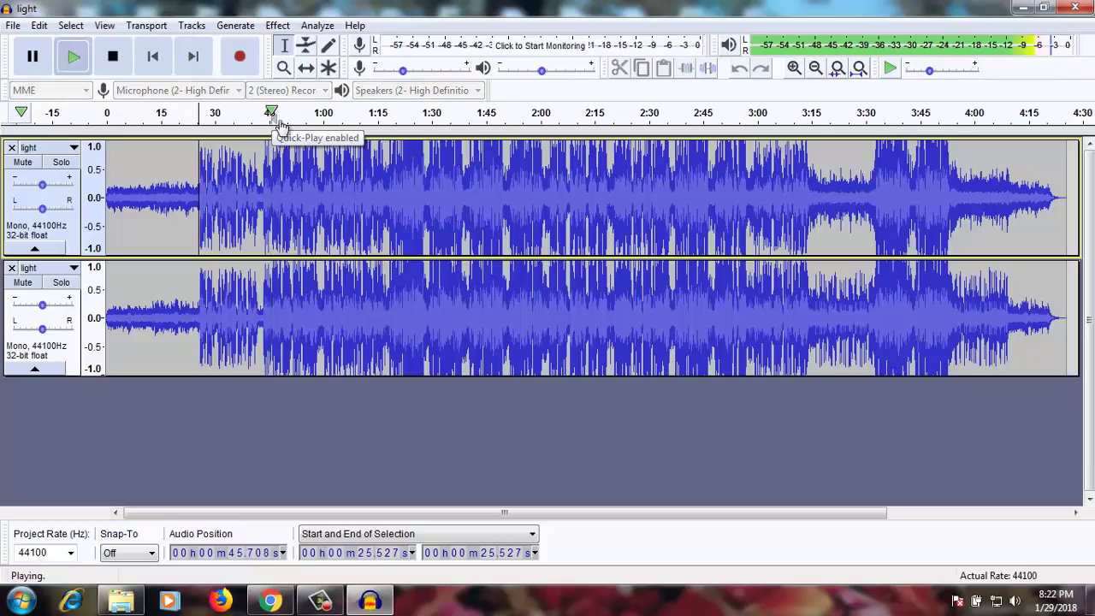
{"action": "left_click", "coordinate": [116, 61]}
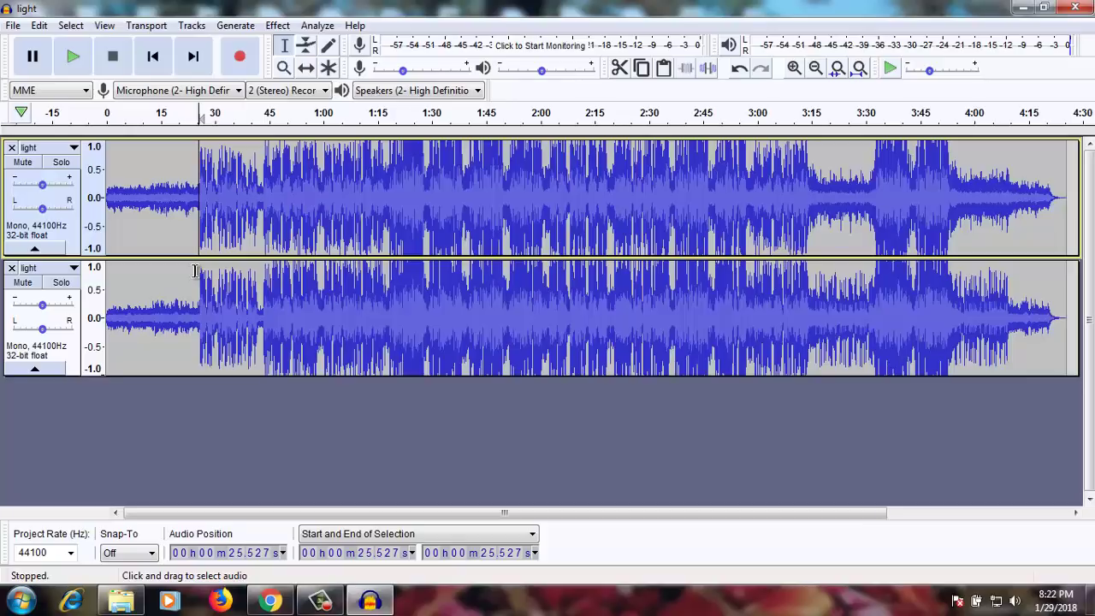
Open the light MP3 file from the Desktop again in a separate project window.
{"action": "left_click", "coordinate": [13, 26]}
{"action": "left_click", "coordinate": [45, 67]}
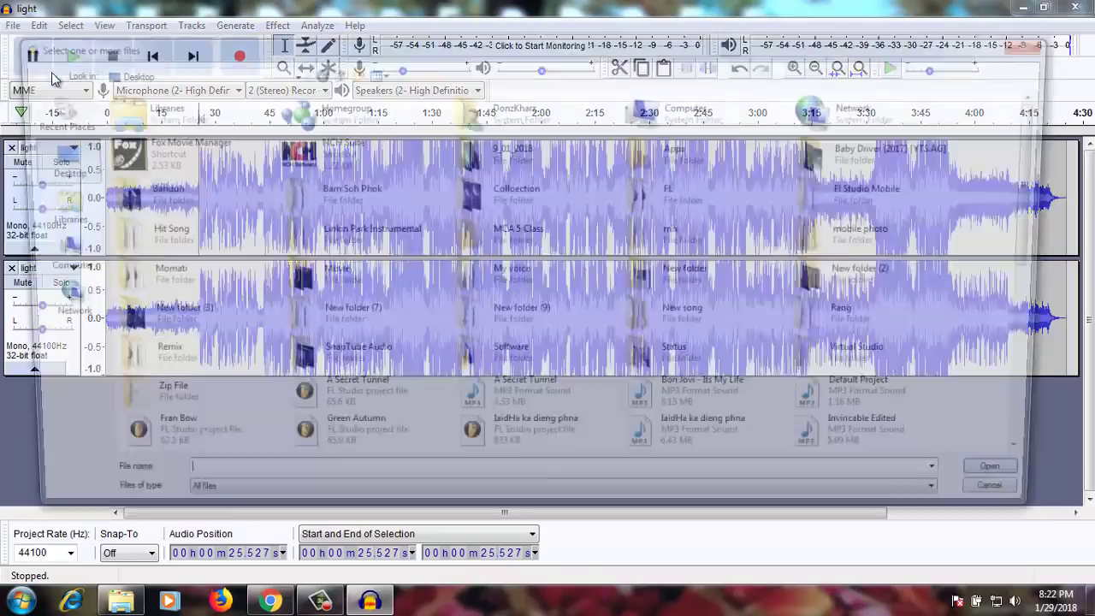
{"action": "left_click", "coordinate": [565, 314]}
{"action": "scroll", "coordinate": [565, 314], "scroll_direction": "down", "scroll_amount": 3}
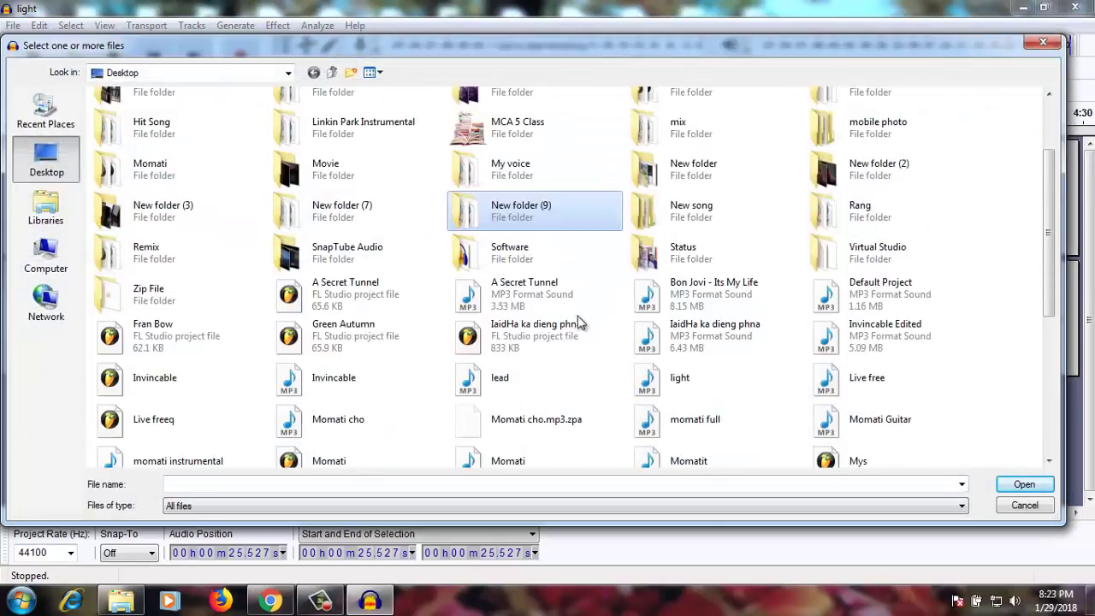
{"action": "left_click", "coordinate": [706, 381]}
{"action": "left_click", "coordinate": [1024, 484]}
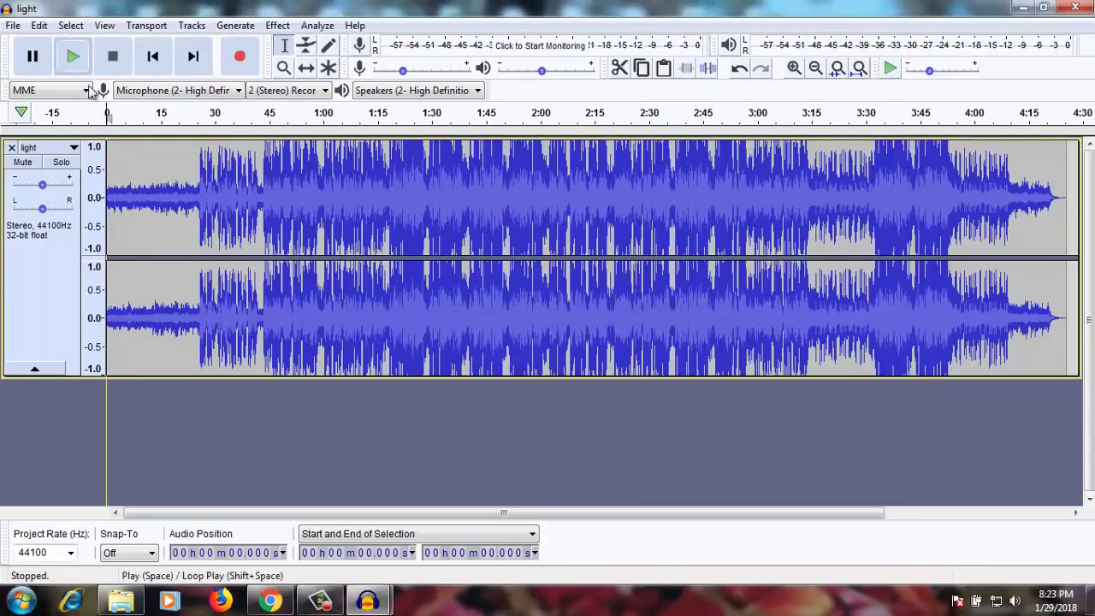
Split the newly opened stereo track to mono and apply the Invert effect to the entire lower track.
{"action": "left_click", "coordinate": [73, 149]}
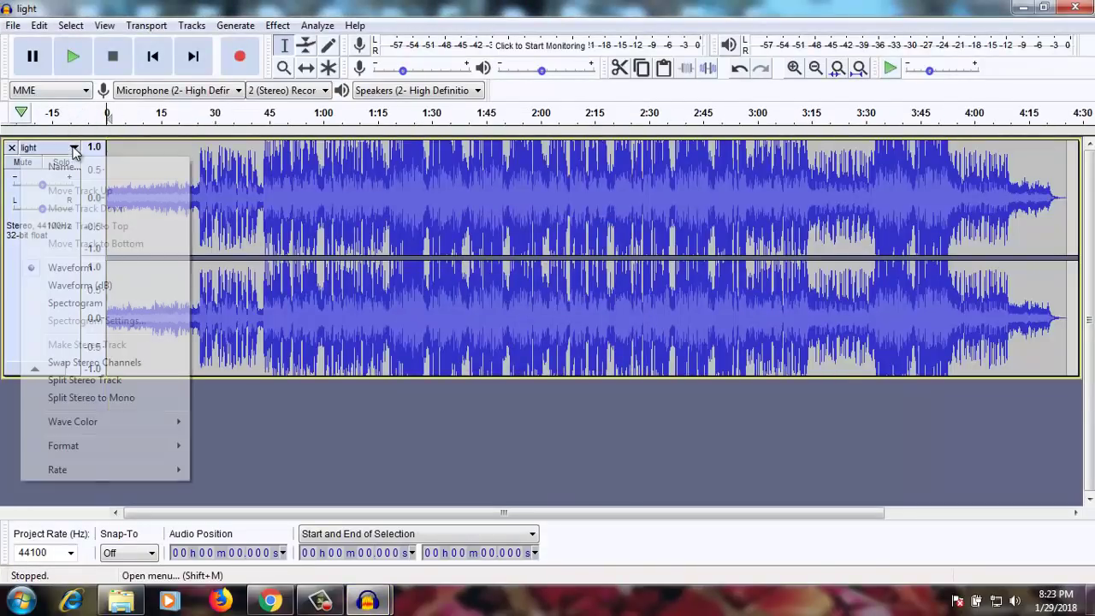
{"action": "left_click", "coordinate": [122, 398]}
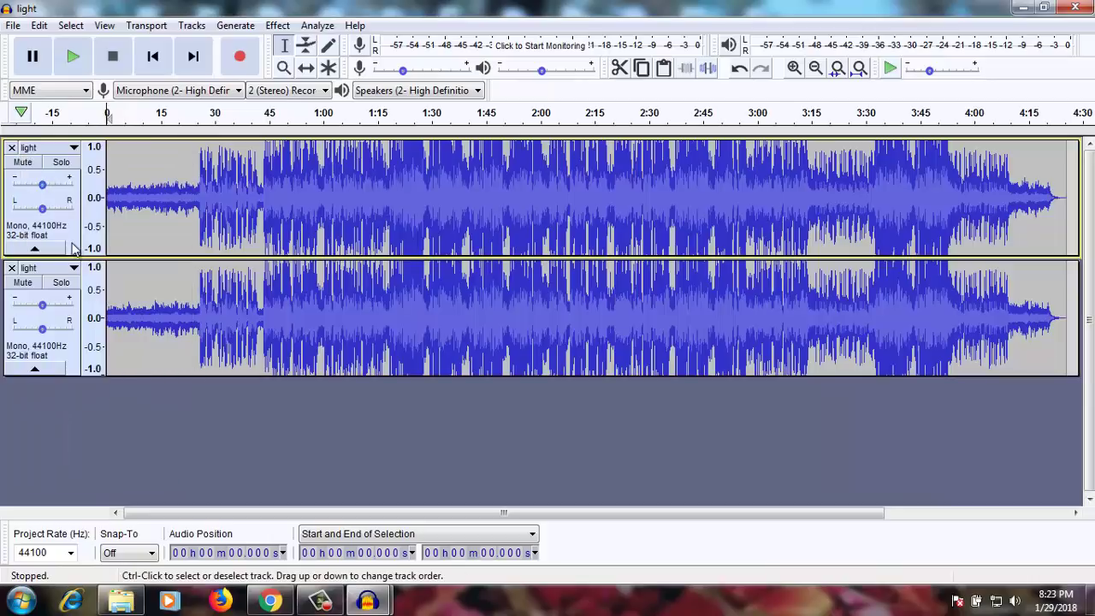
{"action": "left_click", "coordinate": [67, 363]}
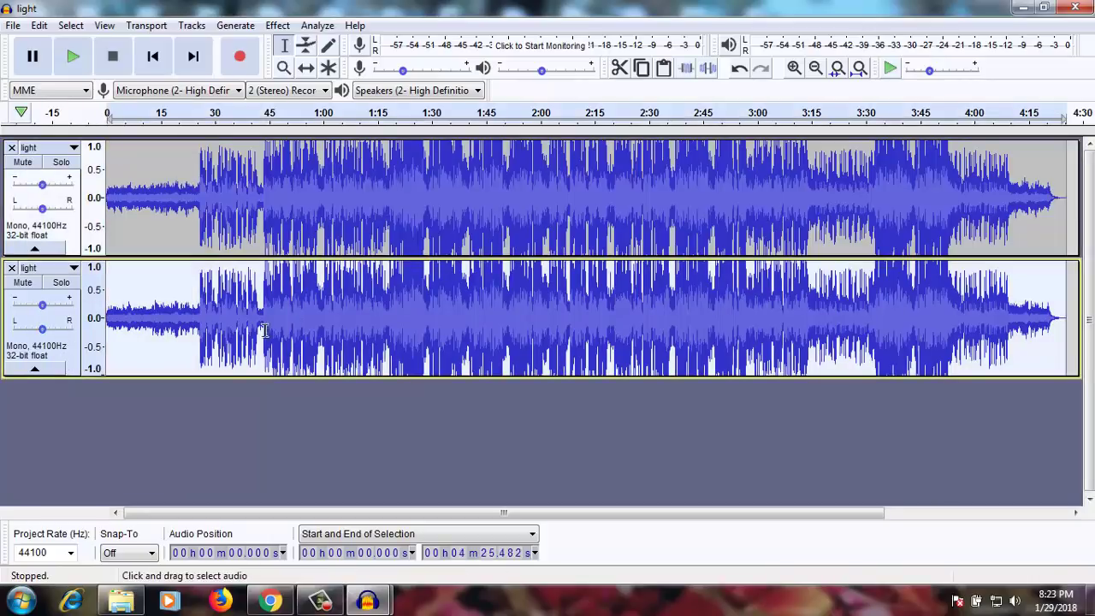
{"action": "left_click", "coordinate": [279, 26]}
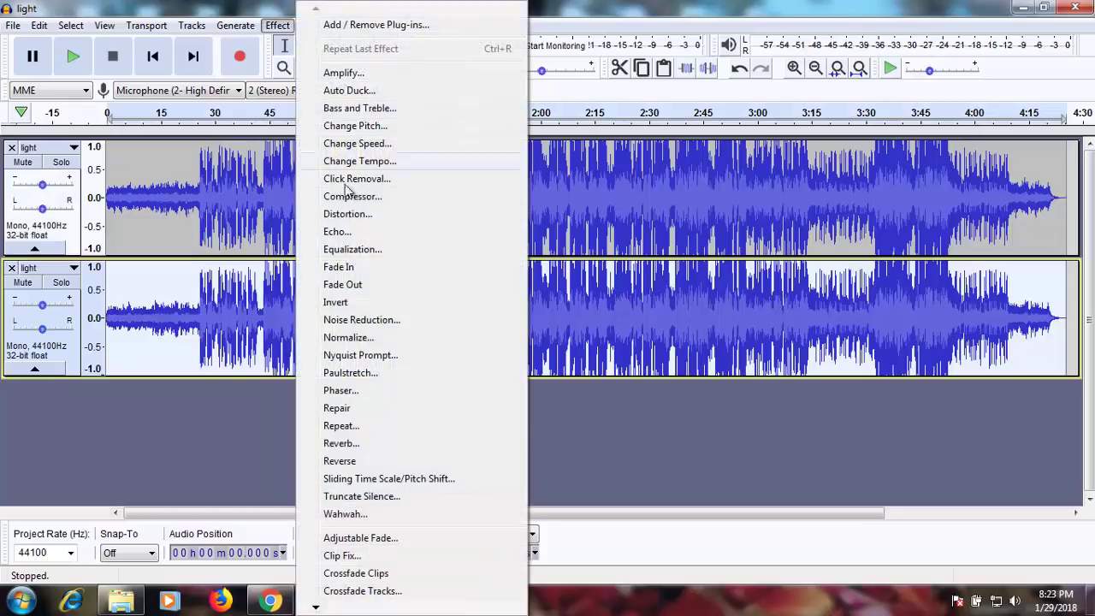
{"action": "left_click", "coordinate": [368, 305]}
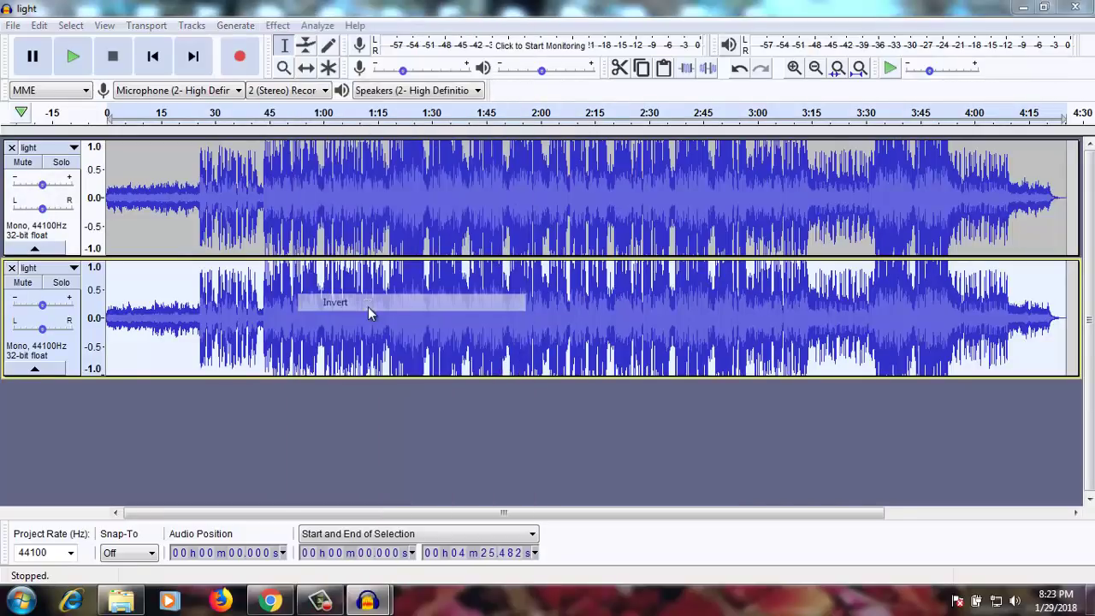
Listen to the unequalized, inverted mix briefly from the start and from about 34.4 seconds, stopping playback each time.
{"action": "left_click", "coordinate": [73, 55]}
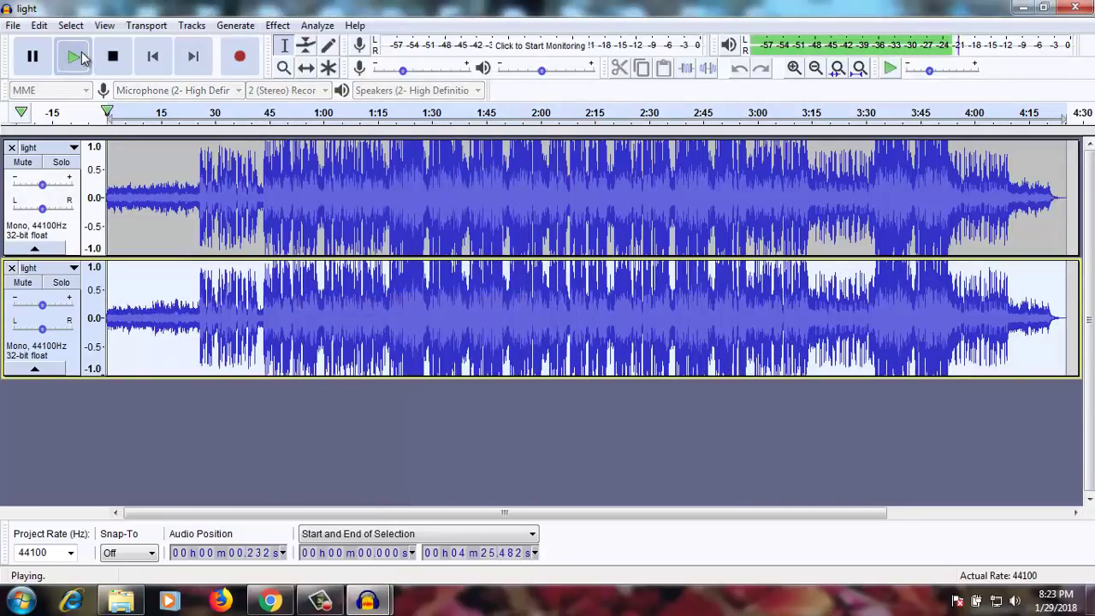
{"action": "left_click", "coordinate": [113, 57]}
{"action": "left_click", "coordinate": [231, 196]}
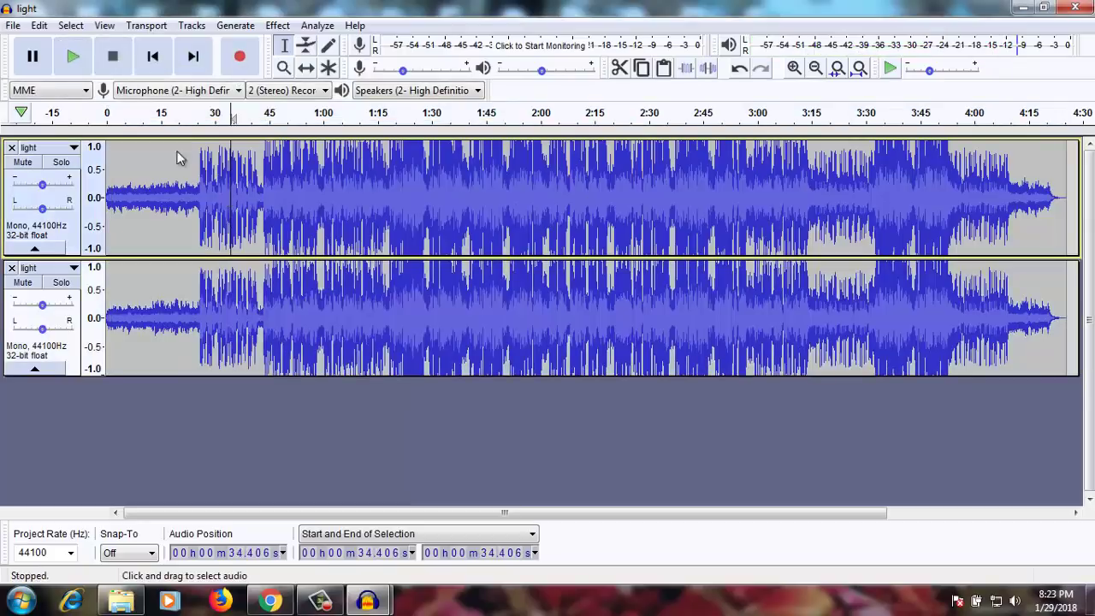
{"action": "left_click", "coordinate": [74, 58]}
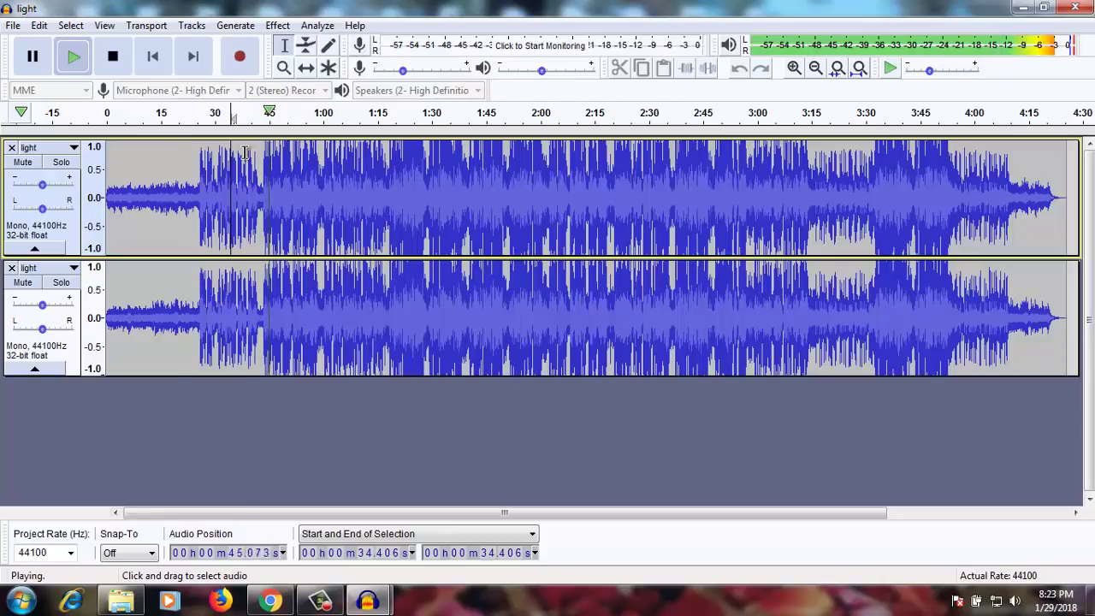
{"action": "left_click", "coordinate": [114, 56]}
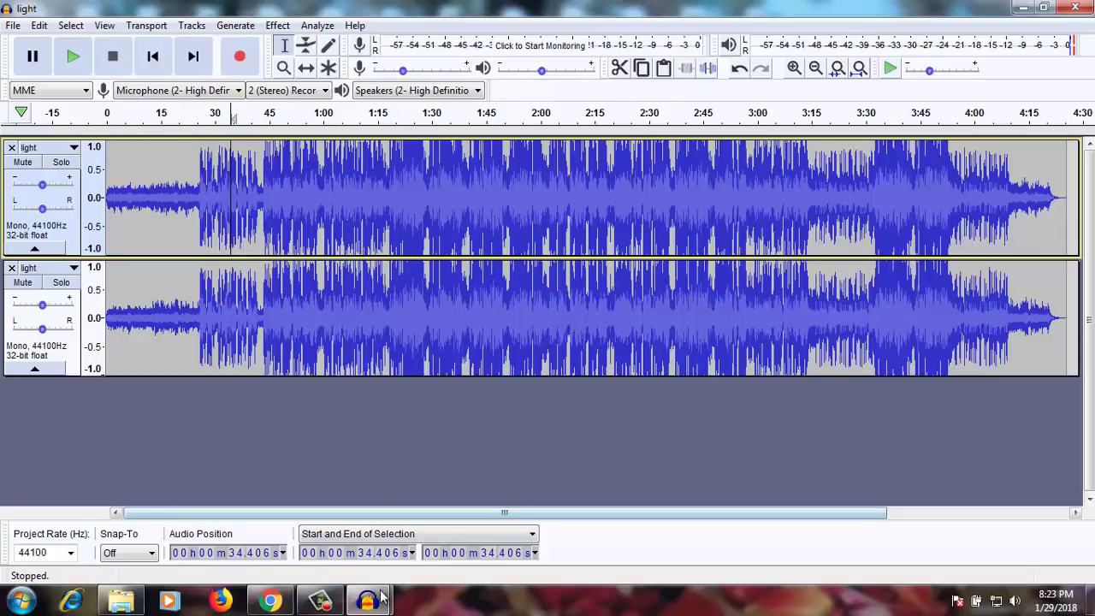
Switch to the project with the equalized upper track and listen from about 1 minute 2.6 seconds, stopping playback at the end.
{"action": "mouse_move", "coordinate": [370, 601]}
{"action": "left_click", "coordinate": [300, 524]}
{"action": "left_click", "coordinate": [333, 206]}
{"action": "left_click", "coordinate": [73, 57]}
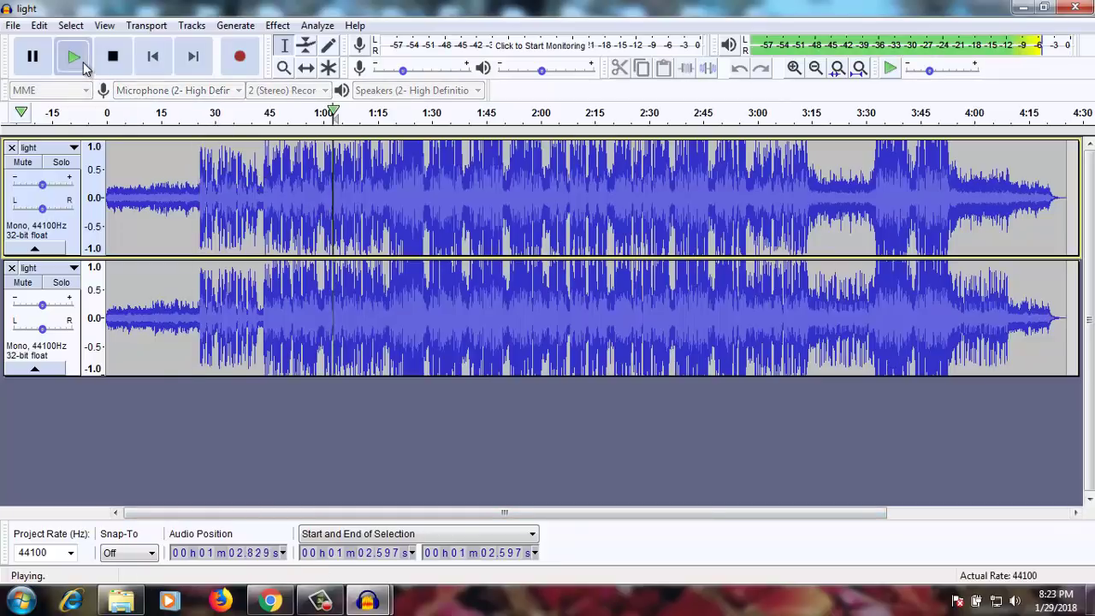
{"action": "left_click", "coordinate": [113, 56]}
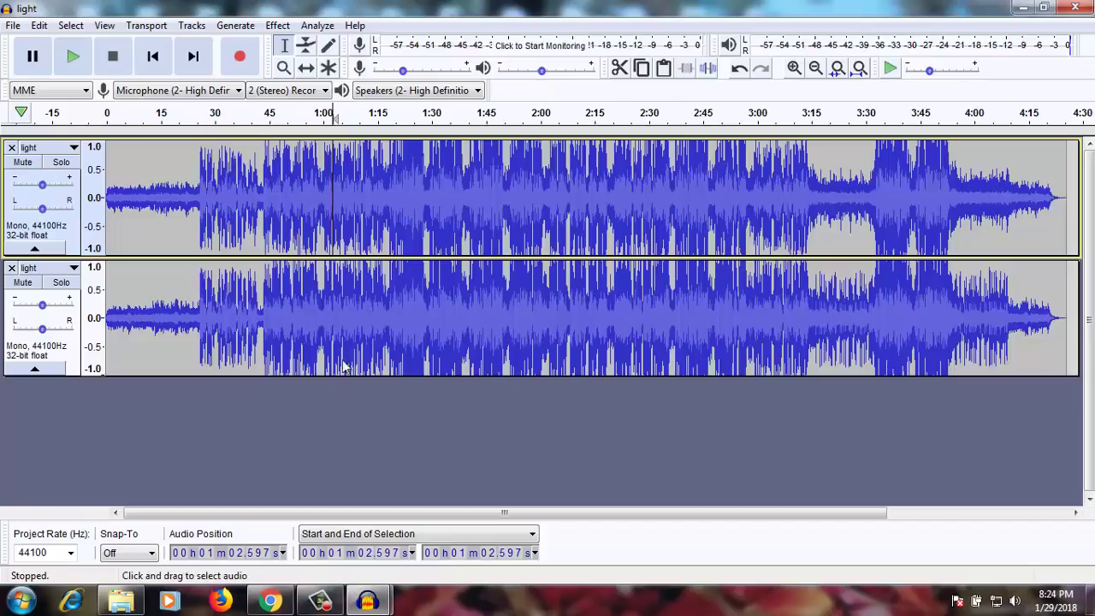
Switch back to the unequalized project, listen from about 34 seconds, and stop playback.
{"action": "left_click", "coordinate": [370, 601]}
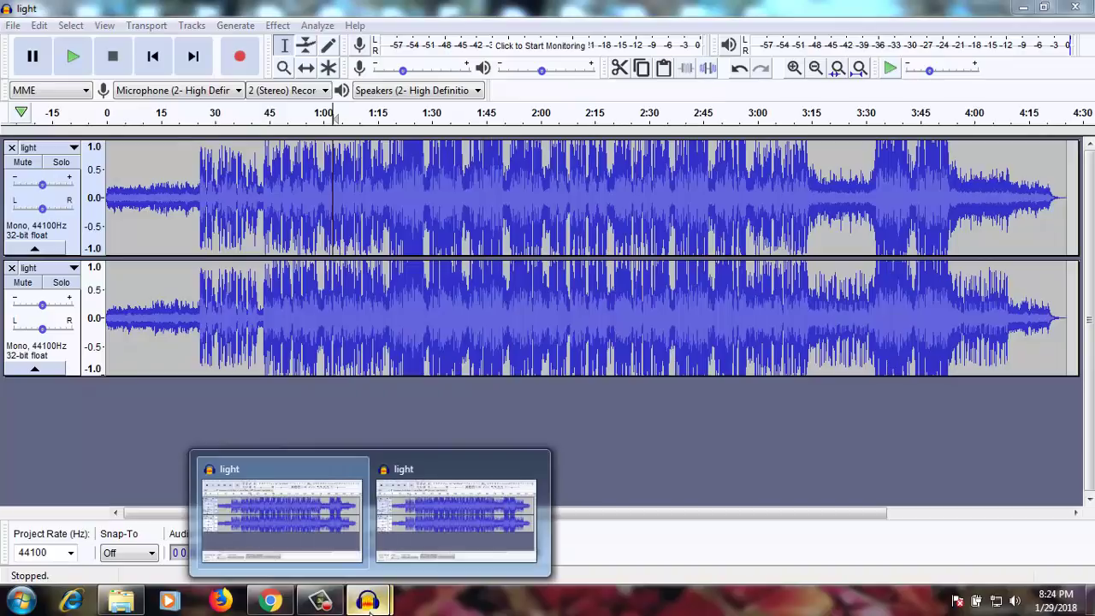
{"action": "left_click", "coordinate": [453, 520]}
{"action": "left_click", "coordinate": [298, 208]}
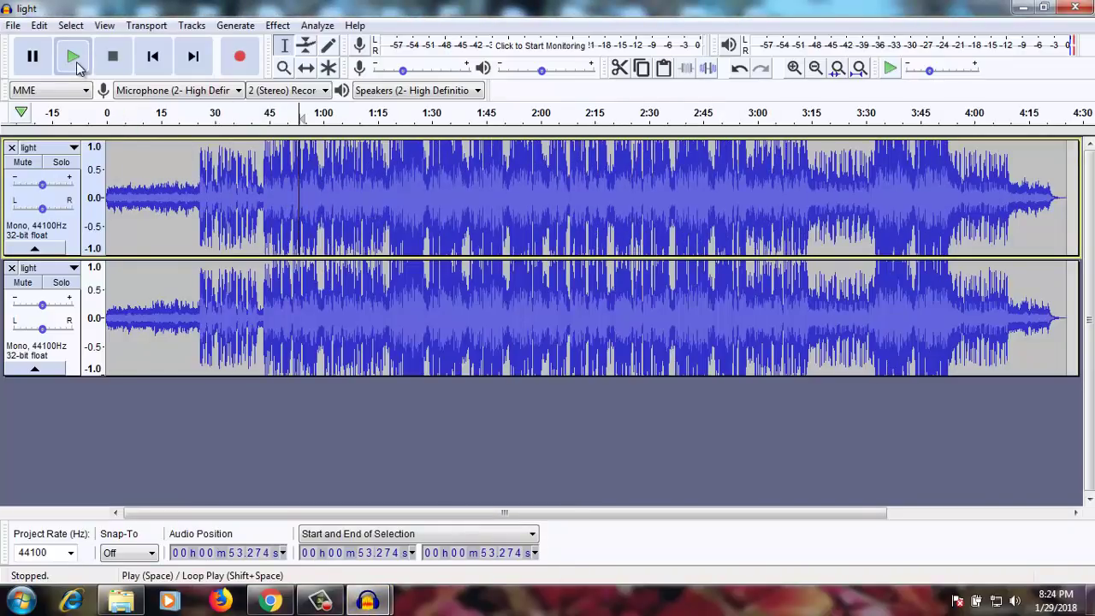
{"action": "left_click", "coordinate": [228, 193]}
{"action": "left_click", "coordinate": [81, 66]}
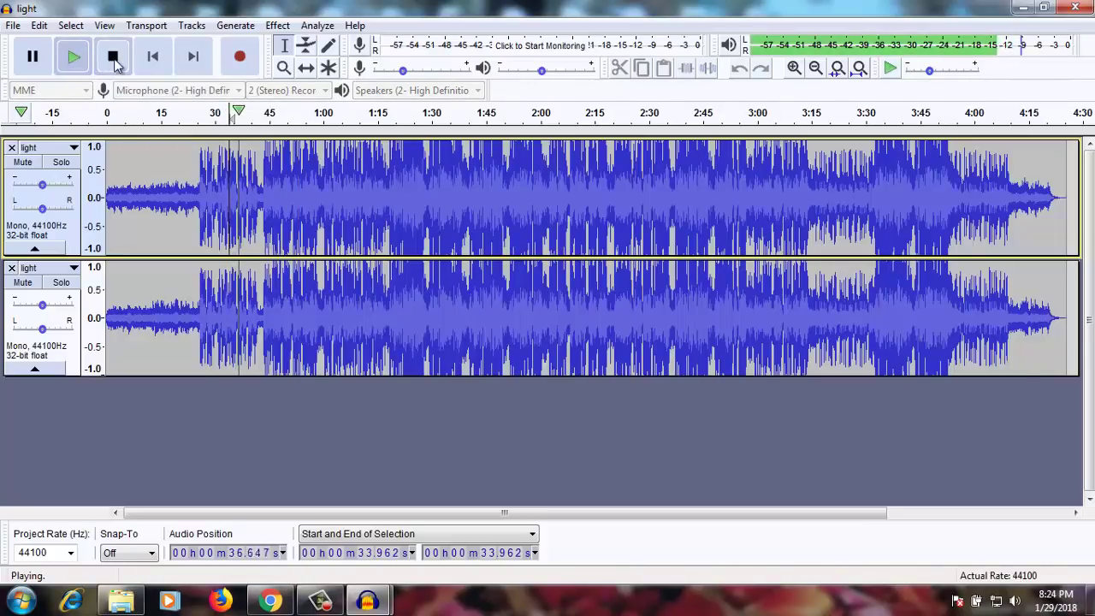
{"action": "left_click", "coordinate": [112, 62]}
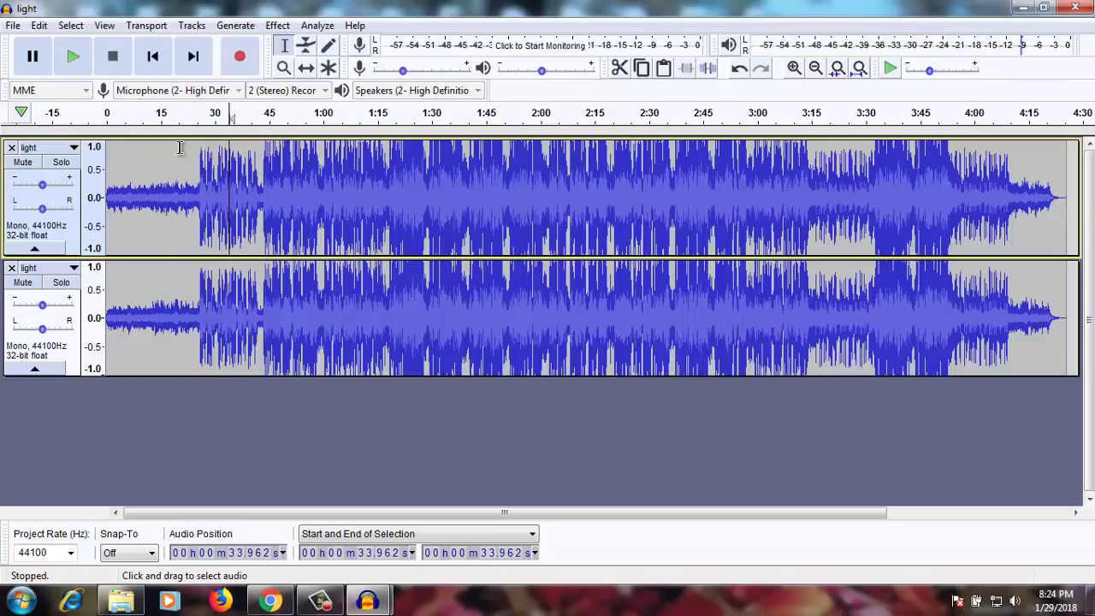
Select about 26.2 to 43.5 seconds on the upper unequalized track, play the selection briefly, and stop.
{"action": "left_click_drag", "start_coordinate": [201, 188], "coordinate": [263, 187]}
{"action": "left_click", "coordinate": [74, 58]}
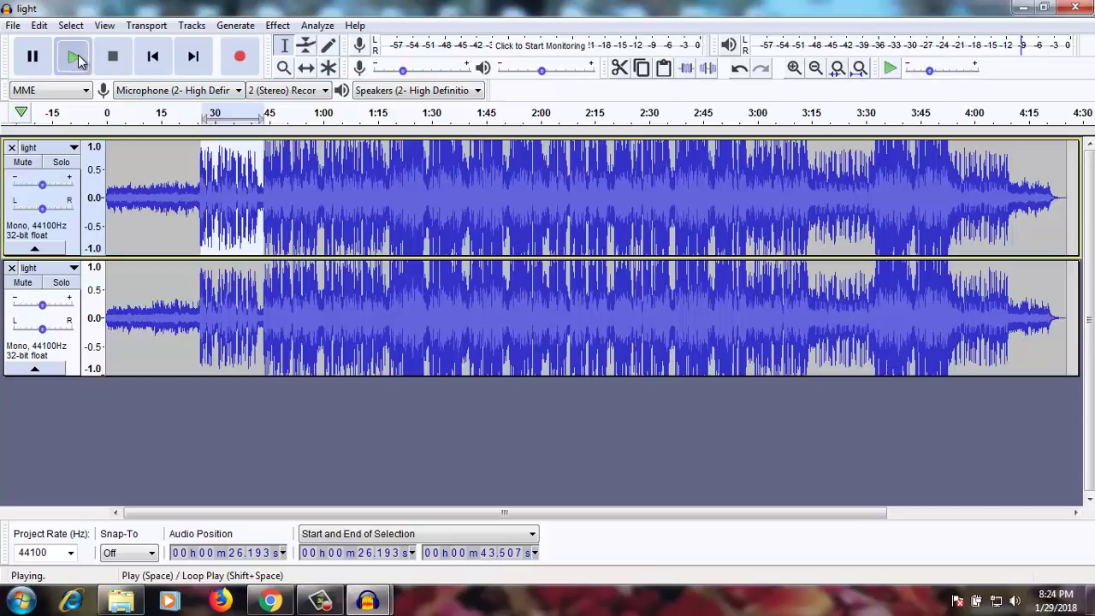
{"action": "key", "text": "space"}
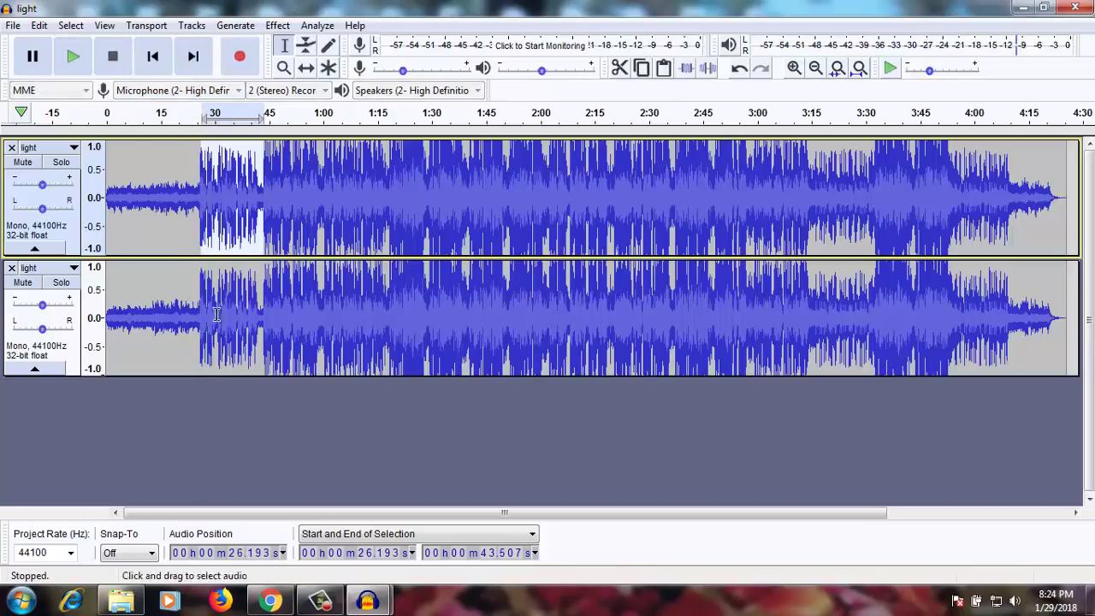
Switch to the equalized project, select about 26 to 42 seconds on the upper track, play the selection, and stop.
{"action": "left_click", "coordinate": [368, 600]}
{"action": "left_click", "coordinate": [278, 479]}
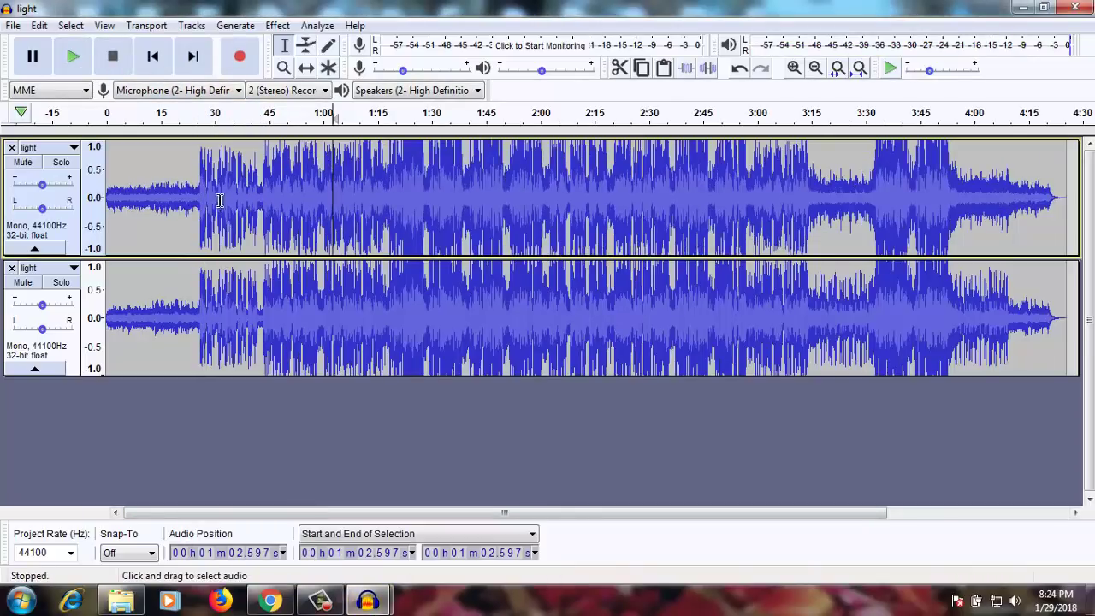
{"action": "left_click_drag", "start_coordinate": [201, 190], "coordinate": [258, 188]}
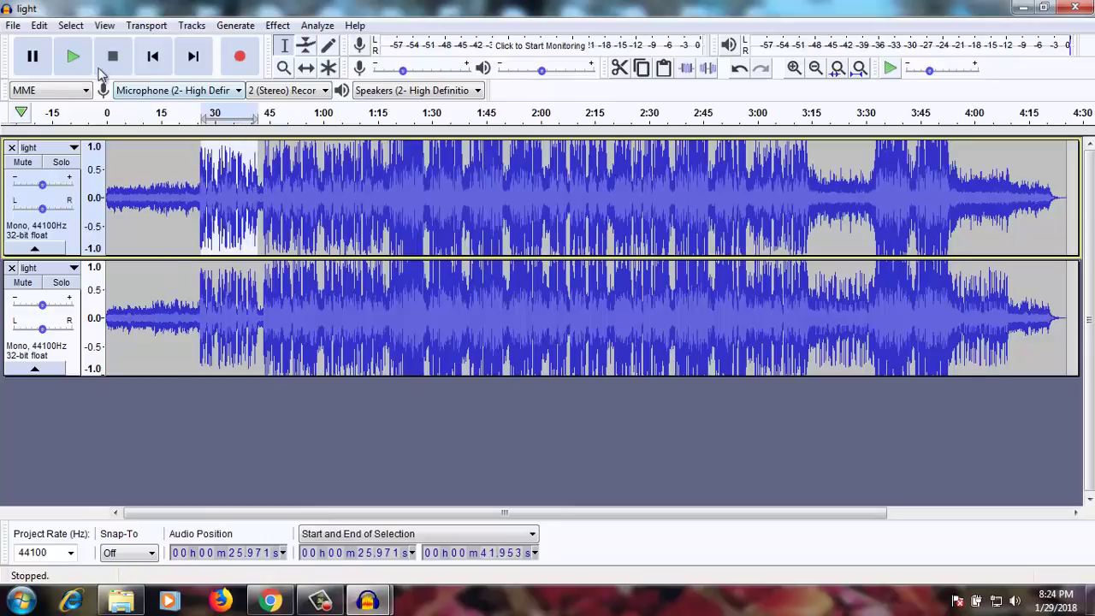
{"action": "left_click", "coordinate": [74, 58]}
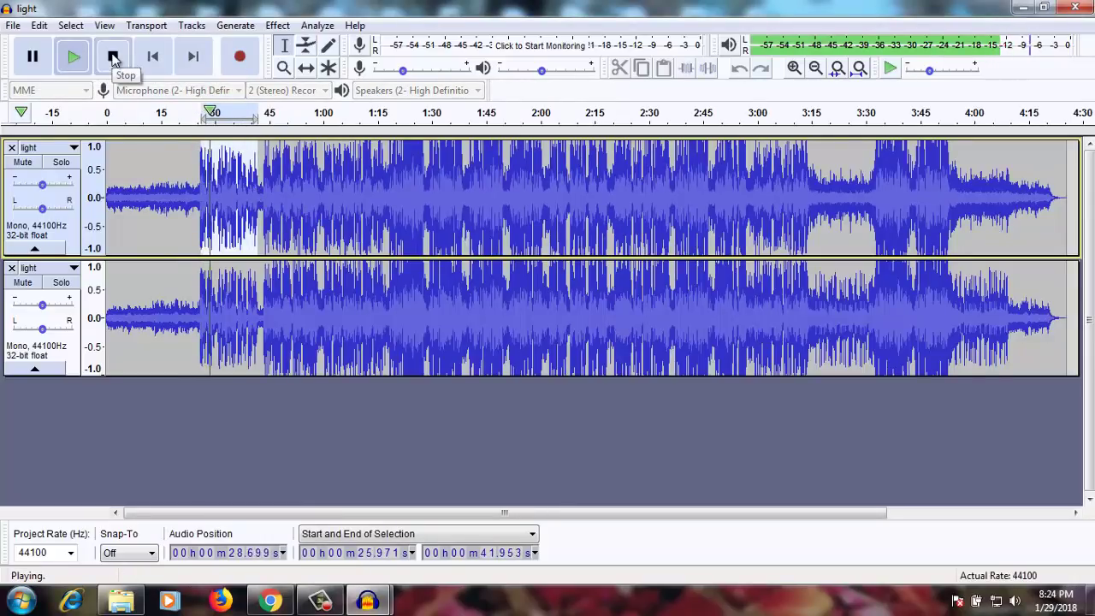
{"action": "left_click", "coordinate": [113, 57]}
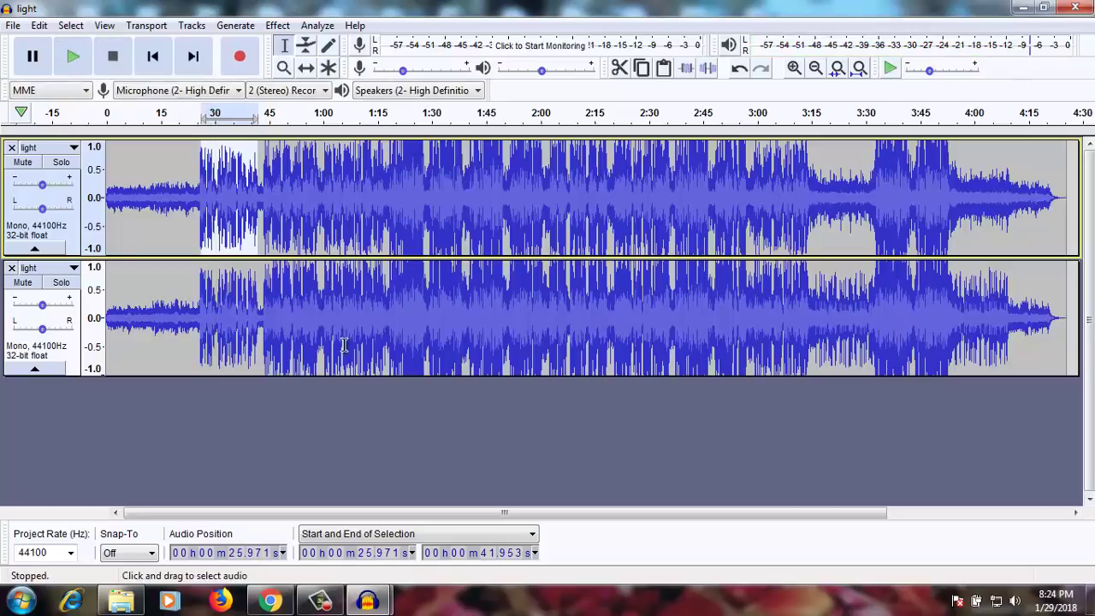
Return to the unequalized project and listen from about 49 seconds and from about 44 seconds, stopping playback each time.
{"action": "mouse_move", "coordinate": [368, 599]}
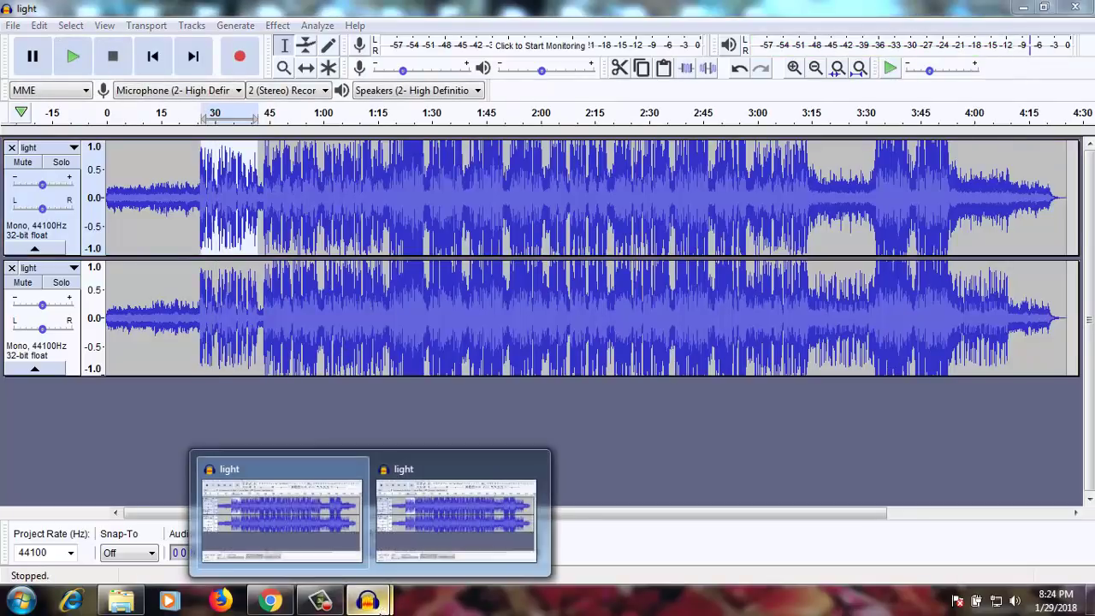
{"action": "left_click", "coordinate": [465, 501]}
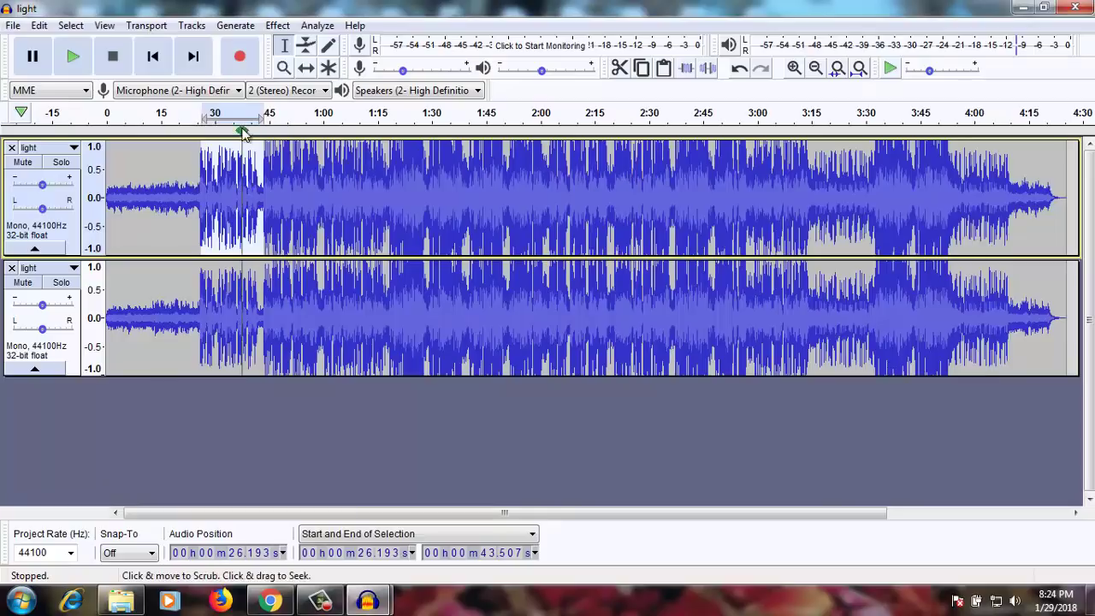
{"action": "left_click", "coordinate": [283, 113]}
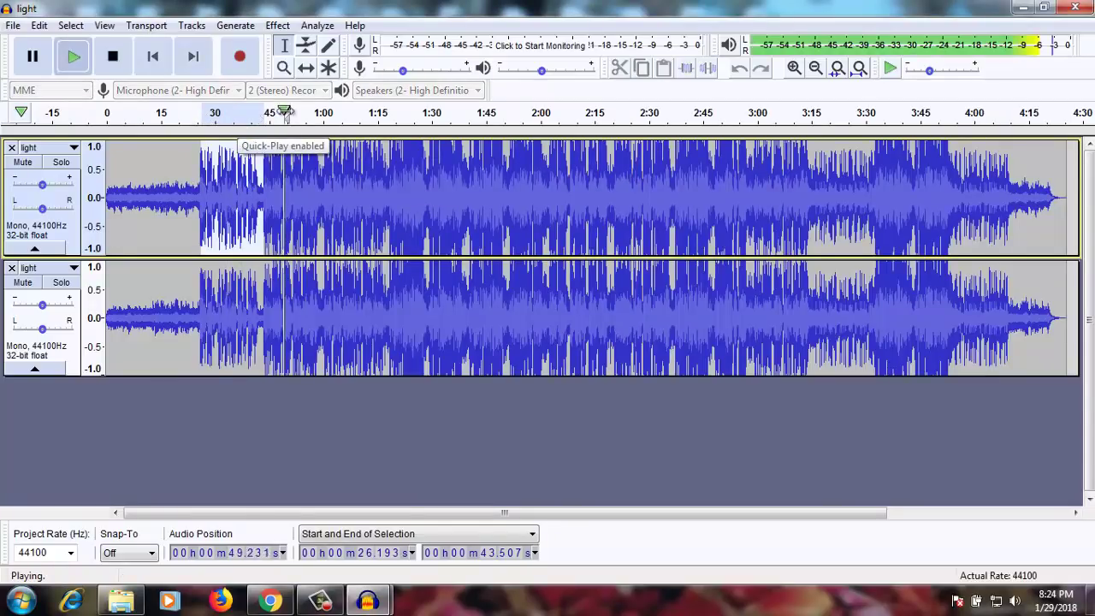
{"action": "left_click", "coordinate": [124, 65]}
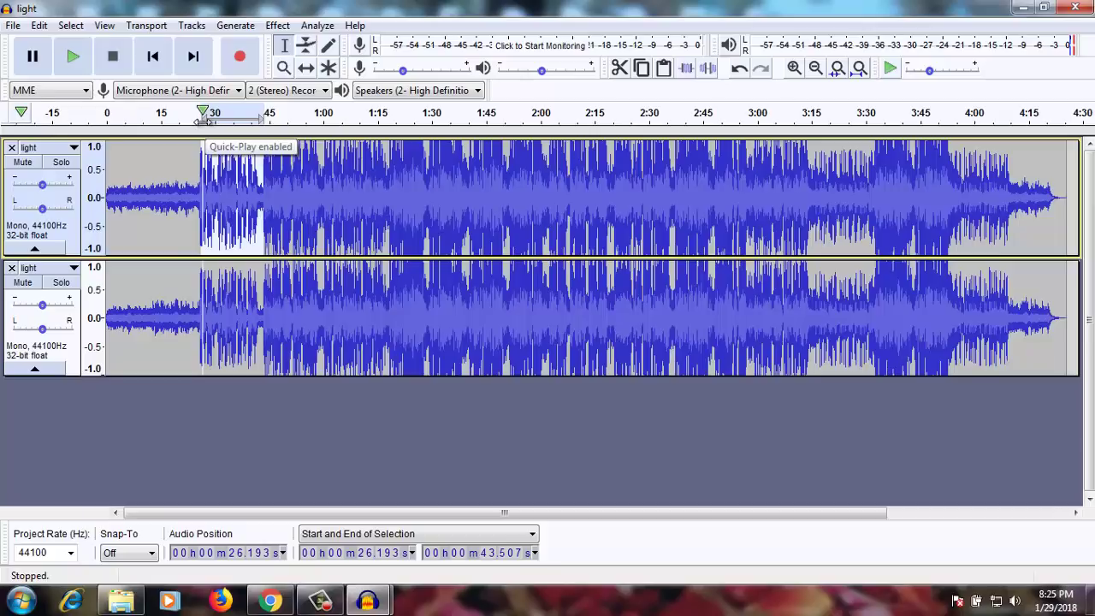
{"action": "left_click", "coordinate": [267, 122]}
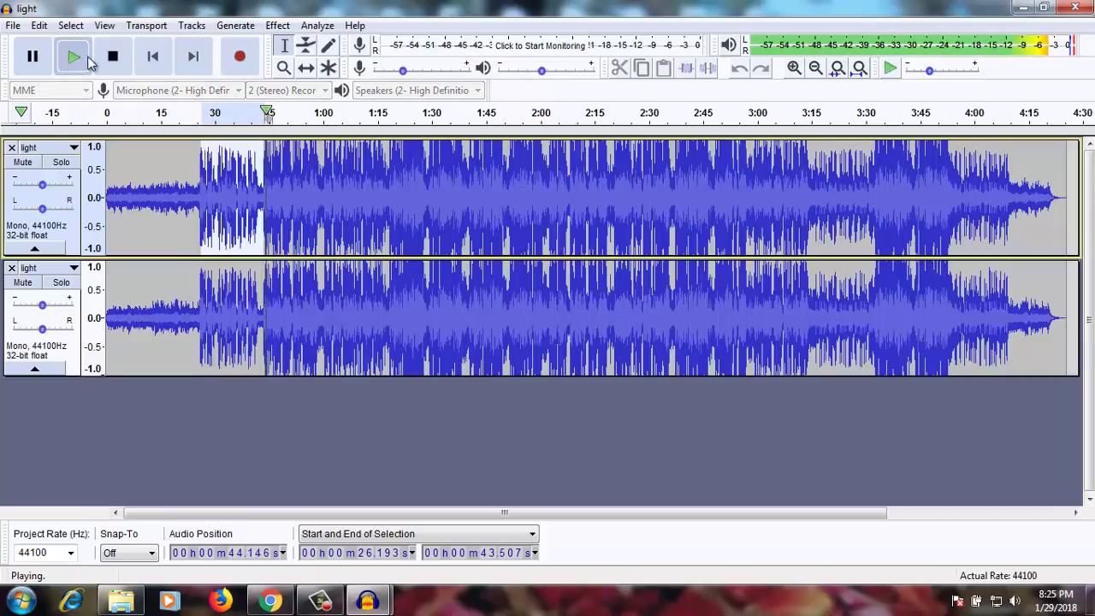
{"action": "left_click", "coordinate": [115, 61]}
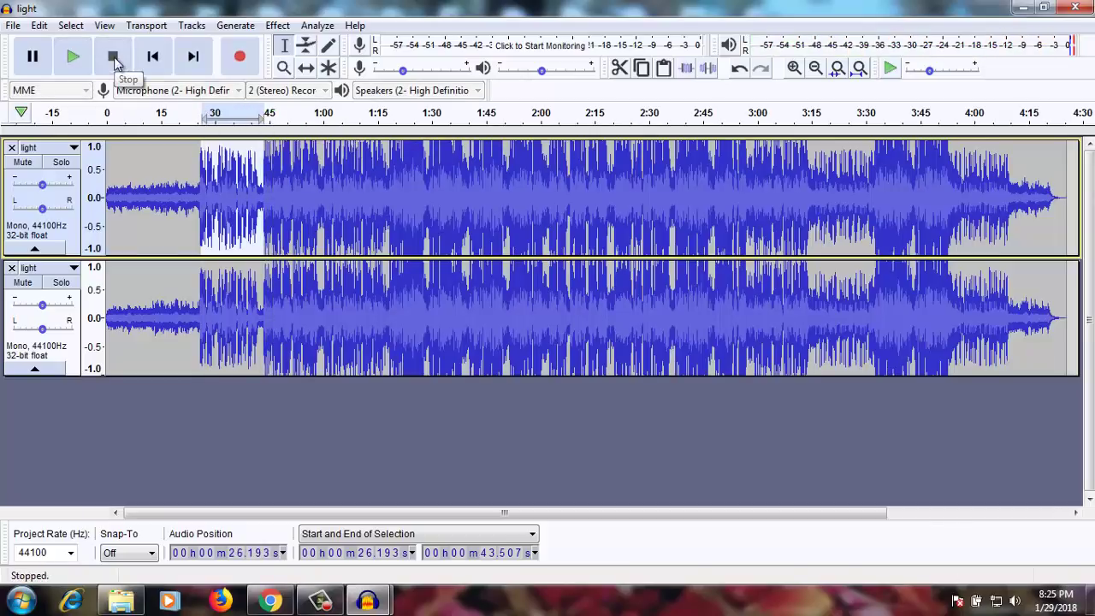
Listen to the unequalized mix from about 30 seconds and from the quiet intro, and stop playback.
{"action": "left_click", "coordinate": [217, 120]}
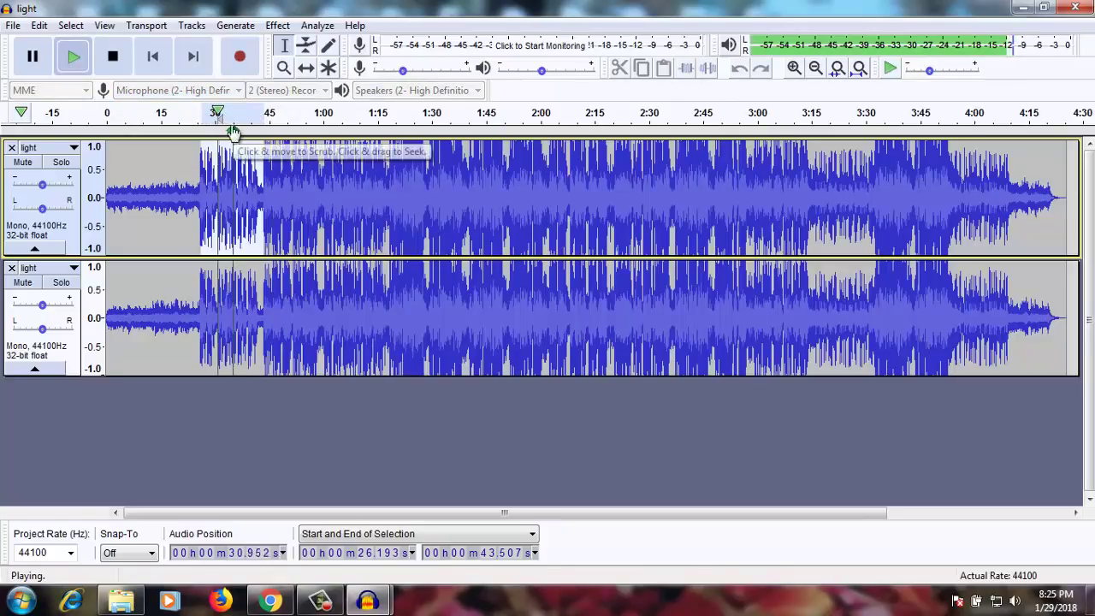
{"action": "right_click", "coordinate": [224, 120]}
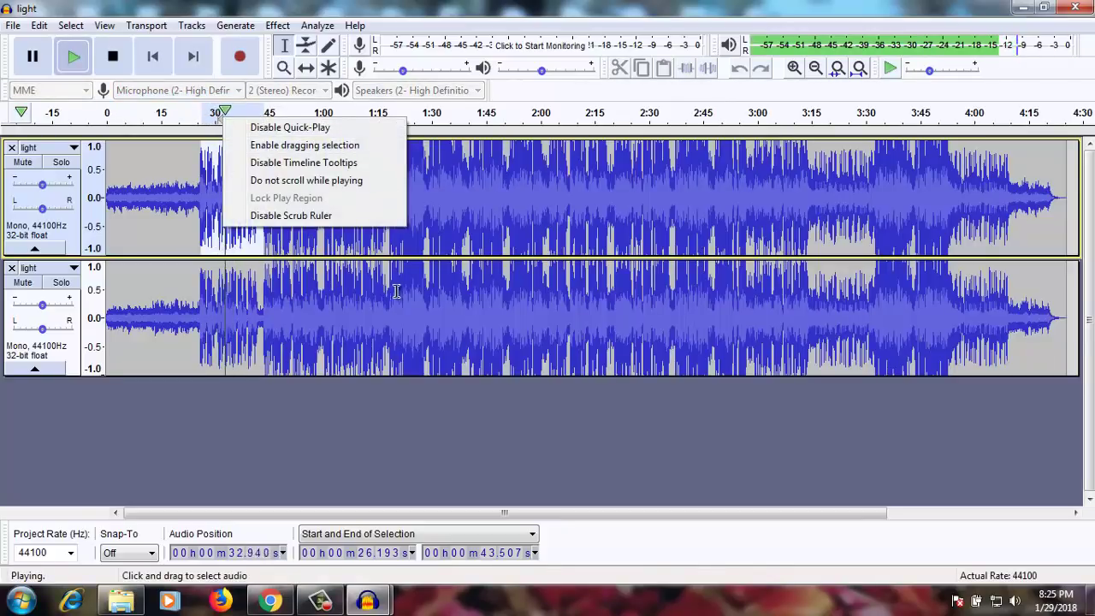
{"action": "left_click", "coordinate": [164, 112]}
{"action": "left_click", "coordinate": [143, 114]}
{"action": "left_click", "coordinate": [143, 114]}
{"action": "left_click", "coordinate": [112, 55]}
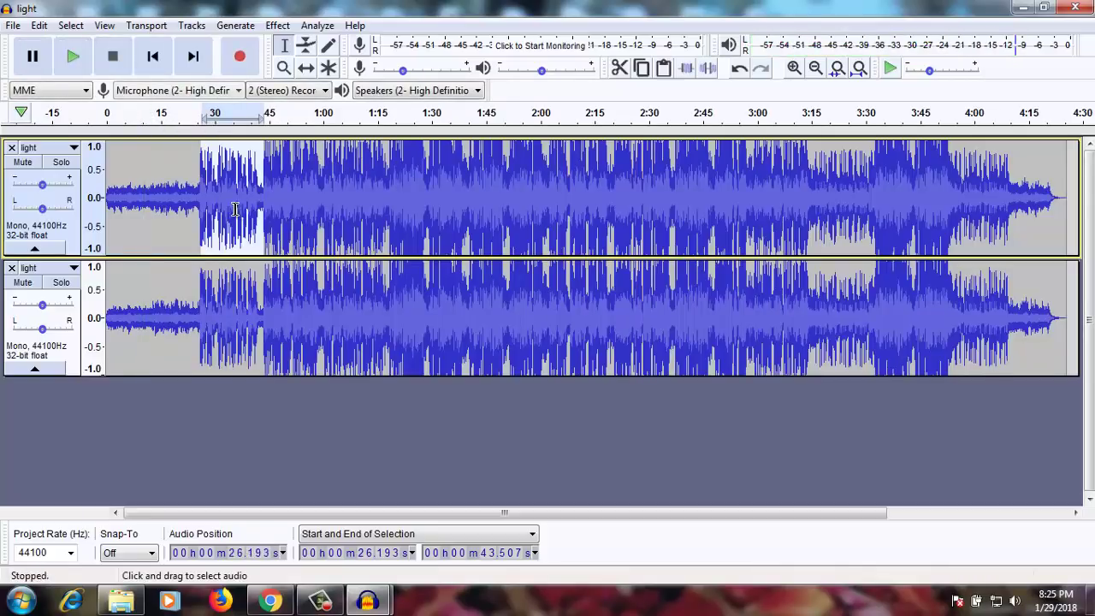
Clear the audio selection and begin an MP3 export of the mix at Insane, 320 kbps quality.
{"action": "left_click", "coordinate": [230, 450]}
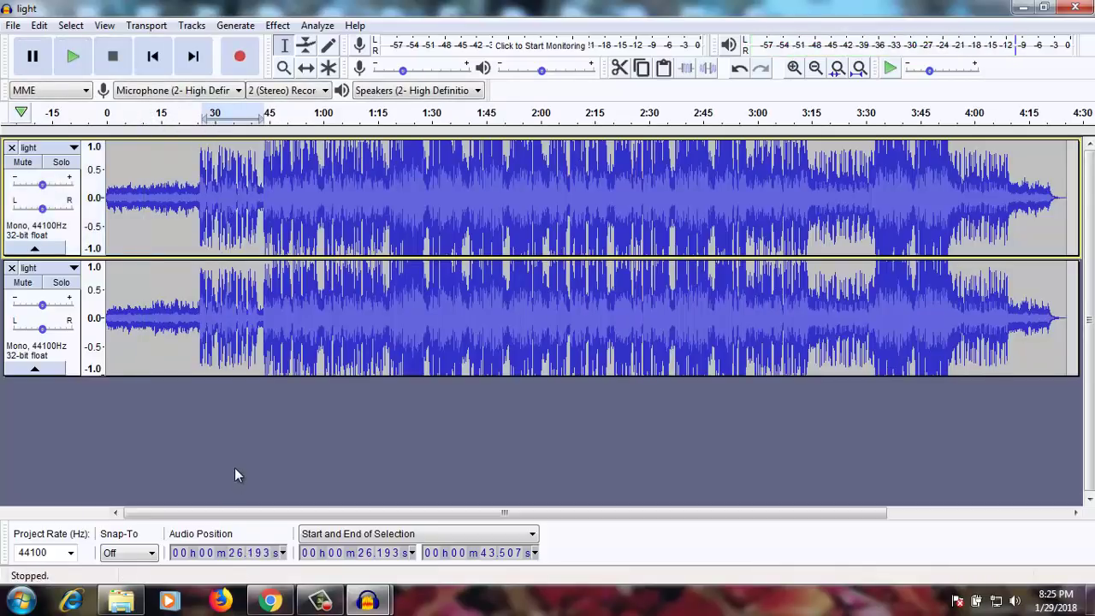
{"action": "left_click", "coordinate": [15, 27]}
{"action": "mouse_move", "coordinate": [73, 159]}
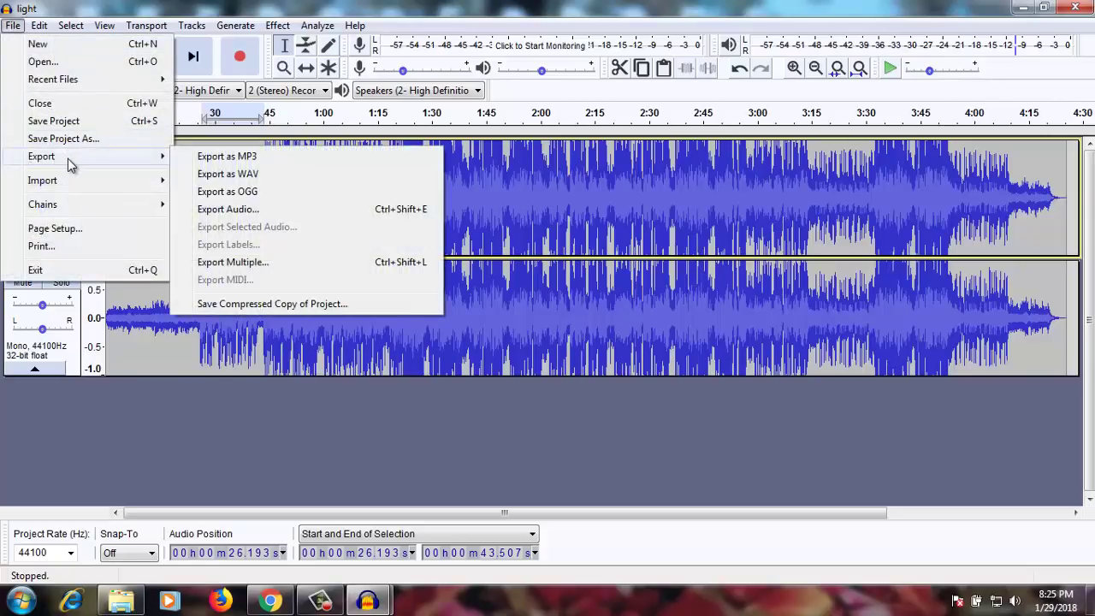
{"action": "left_click", "coordinate": [221, 156]}
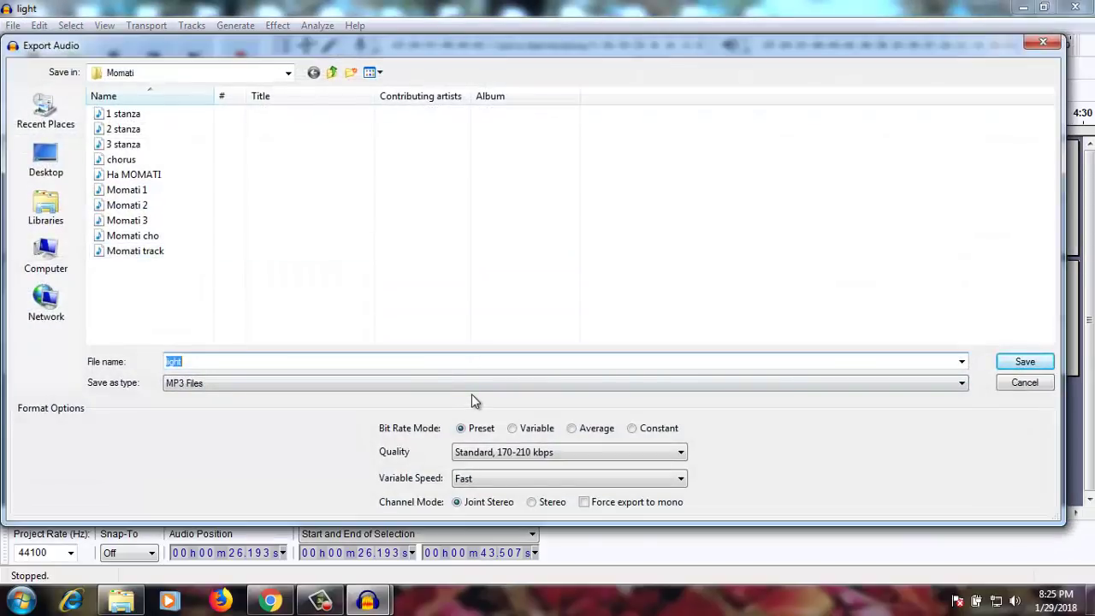
{"action": "left_click", "coordinate": [581, 459]}
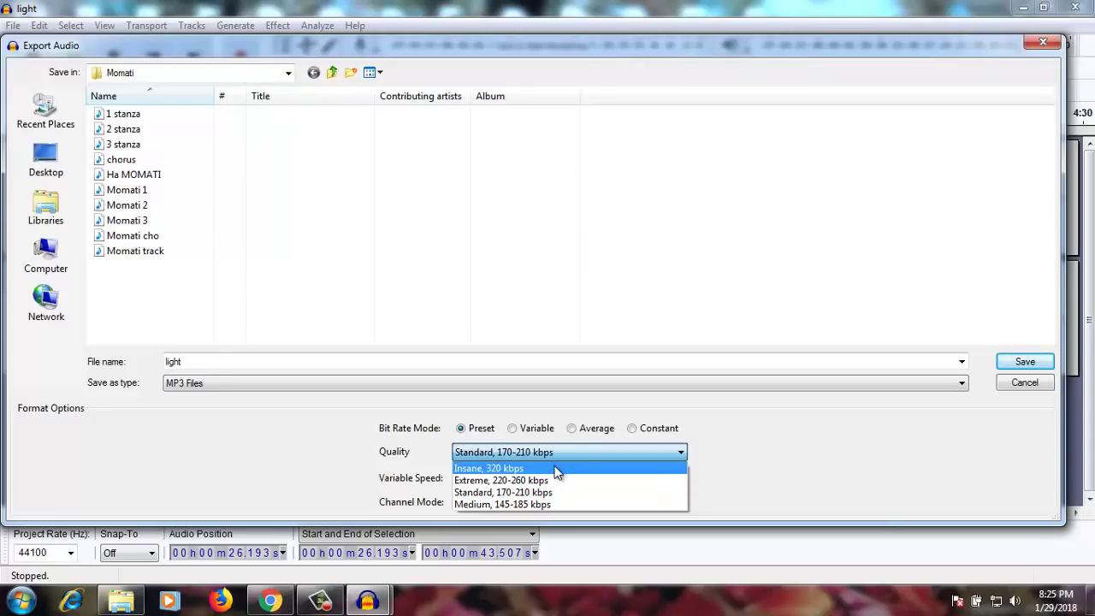
{"action": "left_click", "coordinate": [556, 469]}
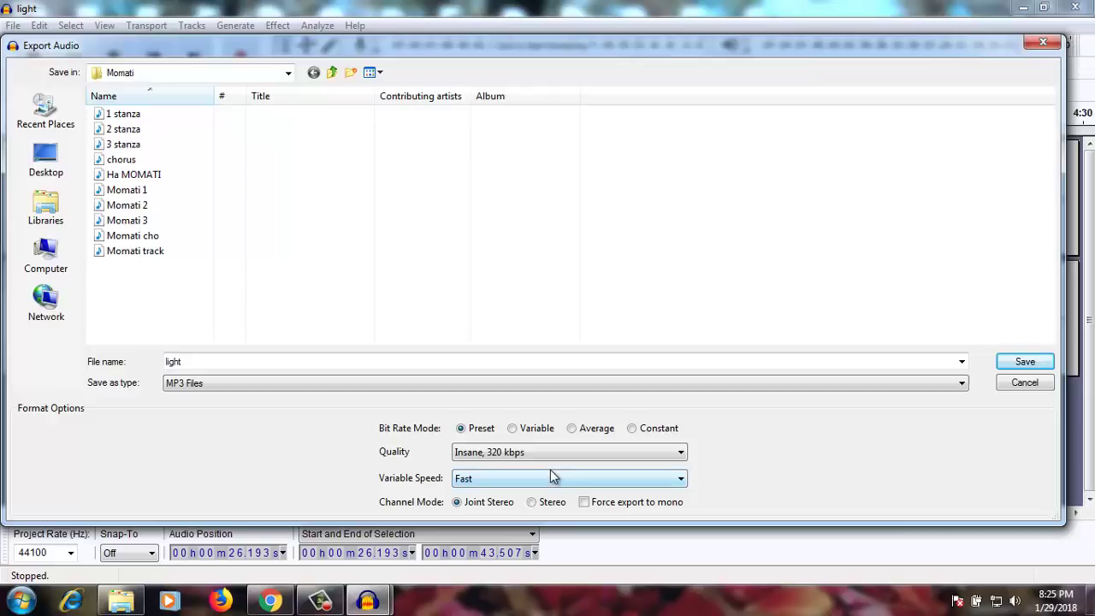
{"action": "left_click", "coordinate": [548, 478]}
{"action": "left_click", "coordinate": [548, 478]}
Try to save the MP3 export to the Desktop as light instrumental, and cancel the export.
{"action": "left_click", "coordinate": [75, 153]}
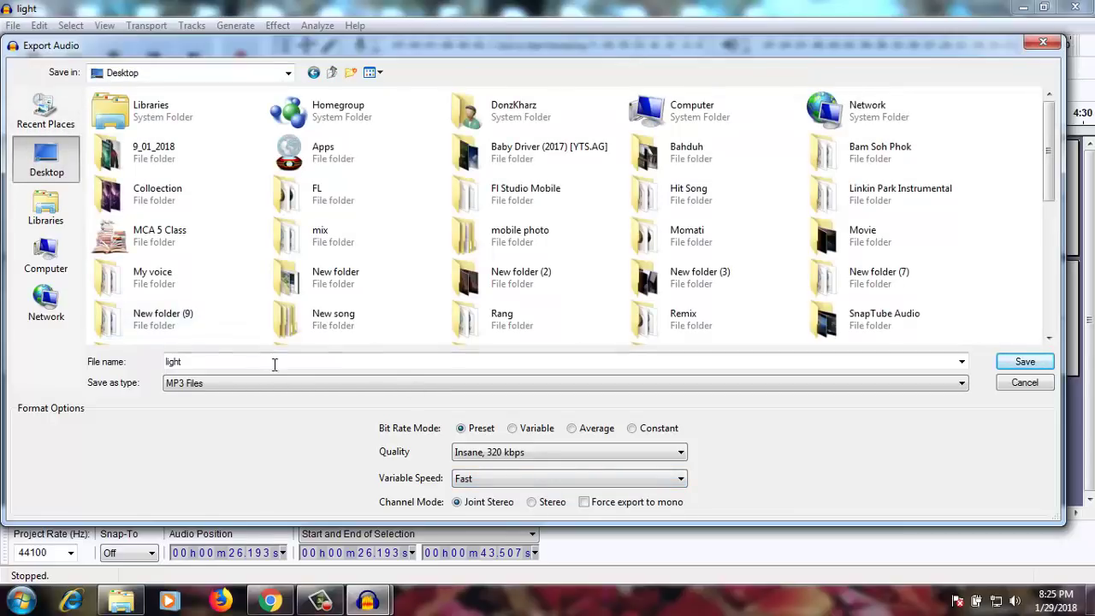
{"action": "left_click", "coordinate": [310, 360]}
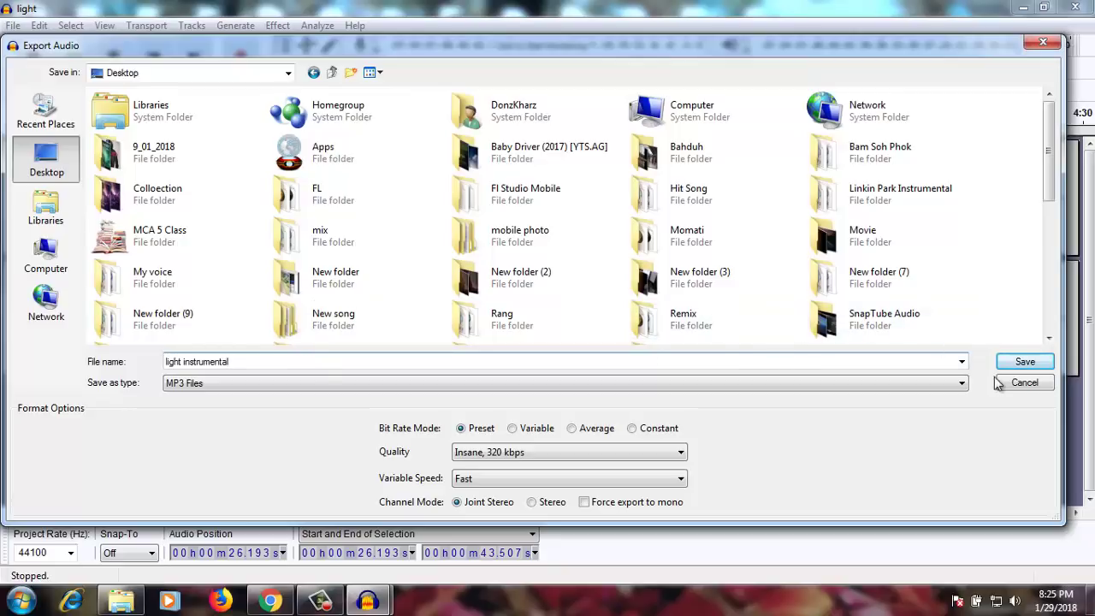
{"action": "left_click", "coordinate": [1024, 363]}
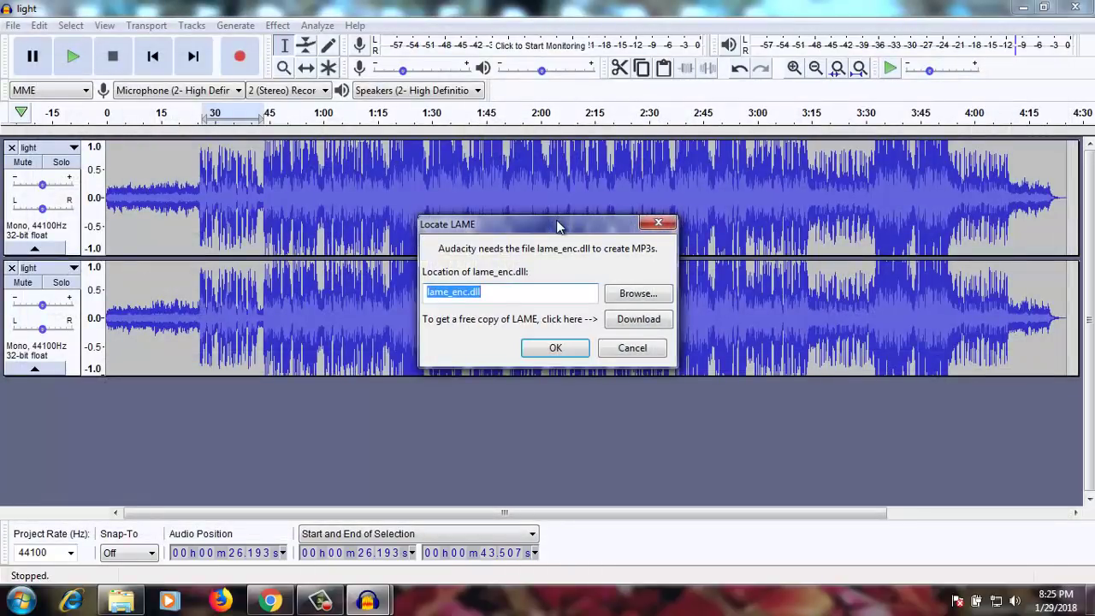
{"action": "left_click", "coordinate": [547, 349]}
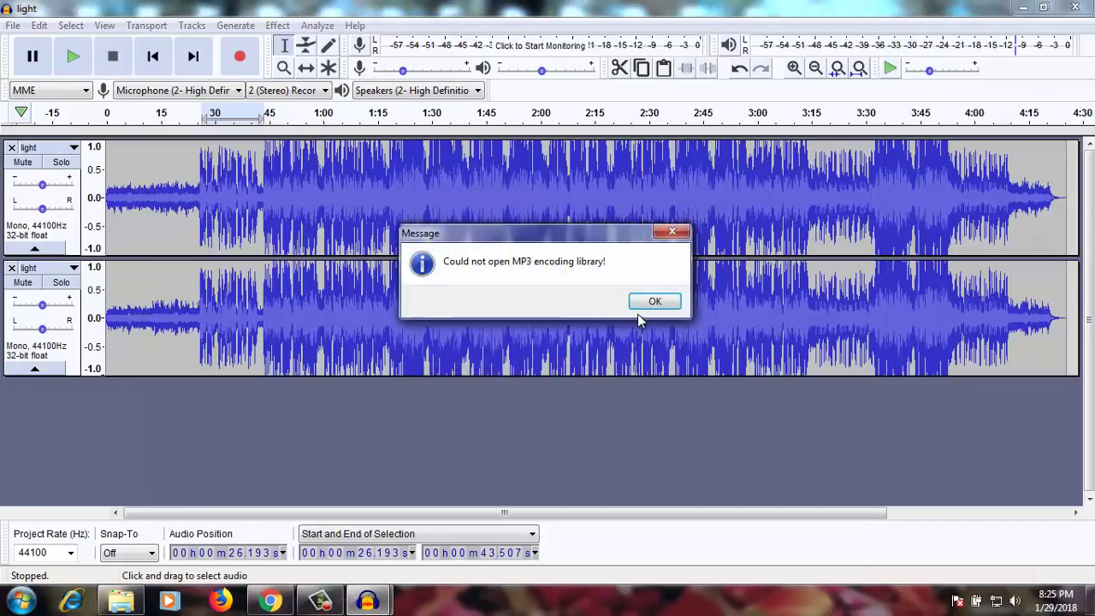
{"action": "left_click", "coordinate": [650, 301]}
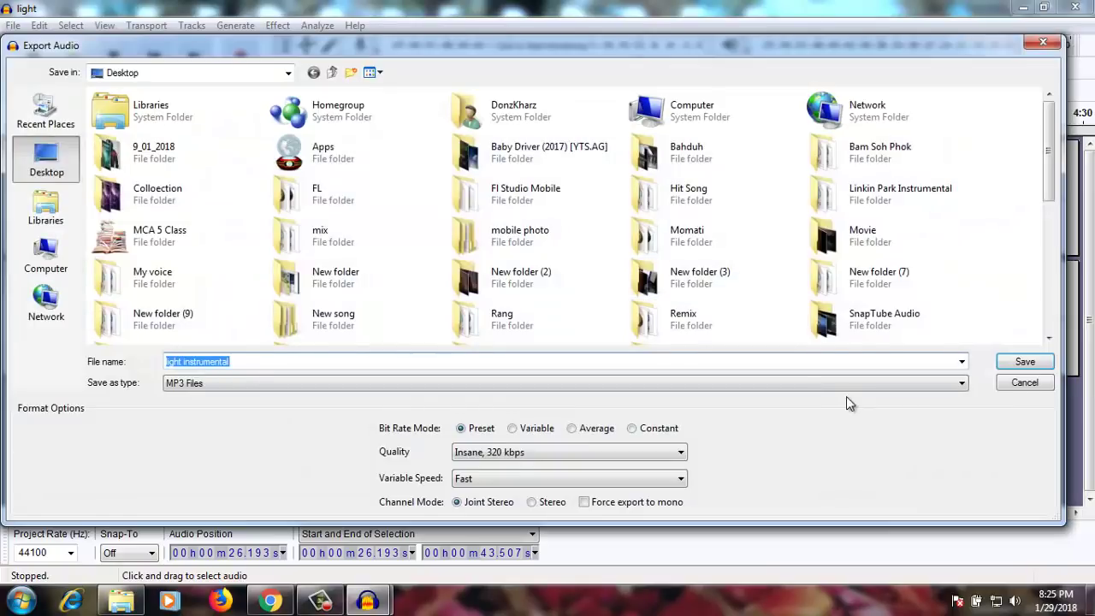
{"action": "left_click", "coordinate": [1023, 383]}
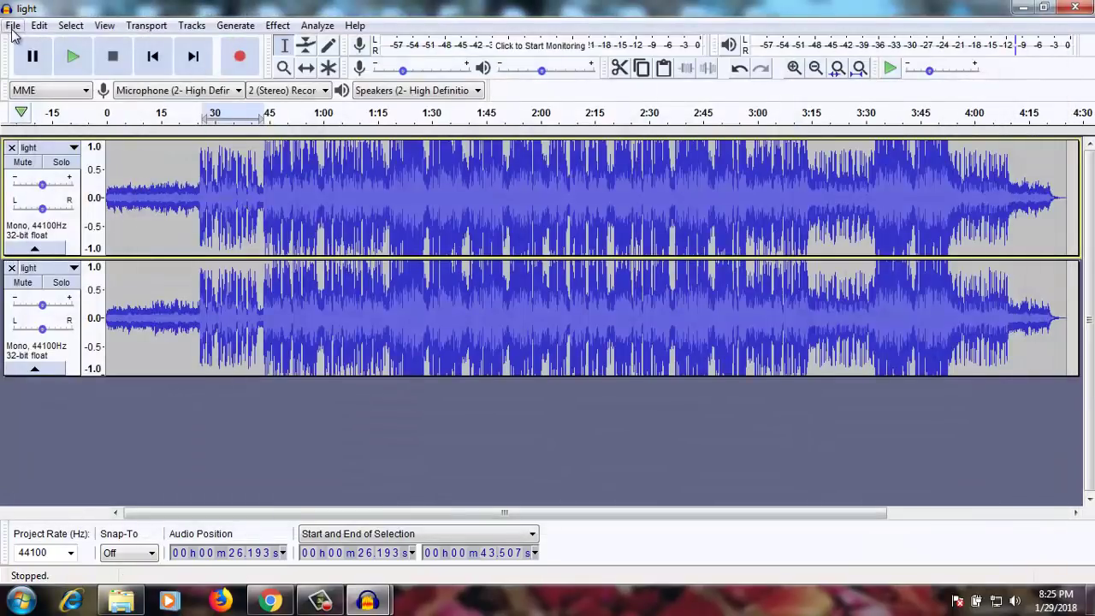
Export the mix to the Desktop as a WAV (Microsoft) signed 16-bit PCM file named light.
{"action": "left_click", "coordinate": [13, 25]}
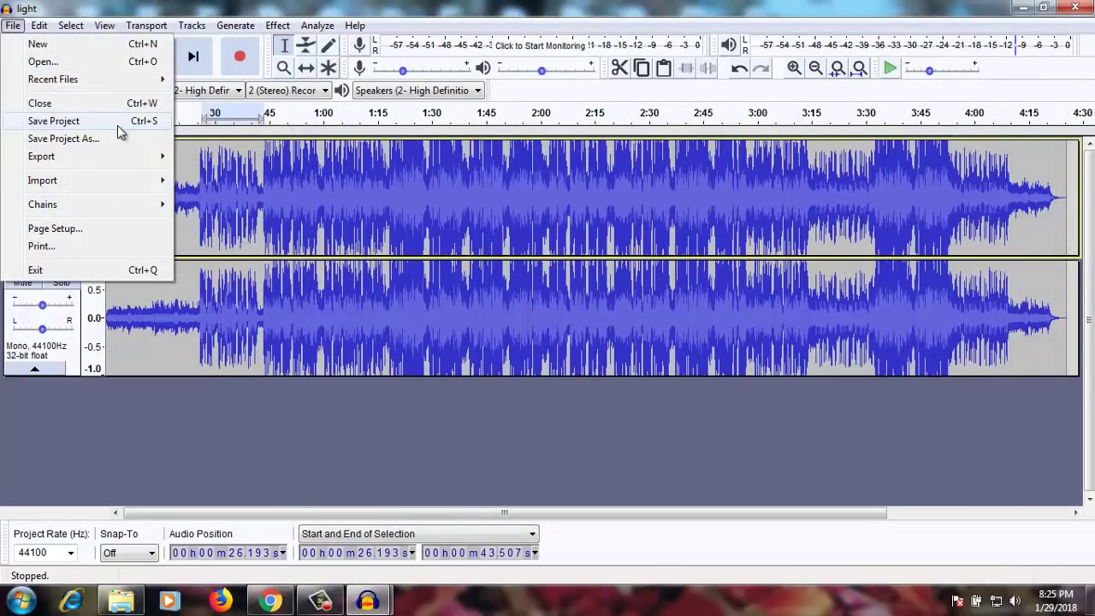
{"action": "mouse_move", "coordinate": [107, 156]}
{"action": "left_click", "coordinate": [243, 175]}
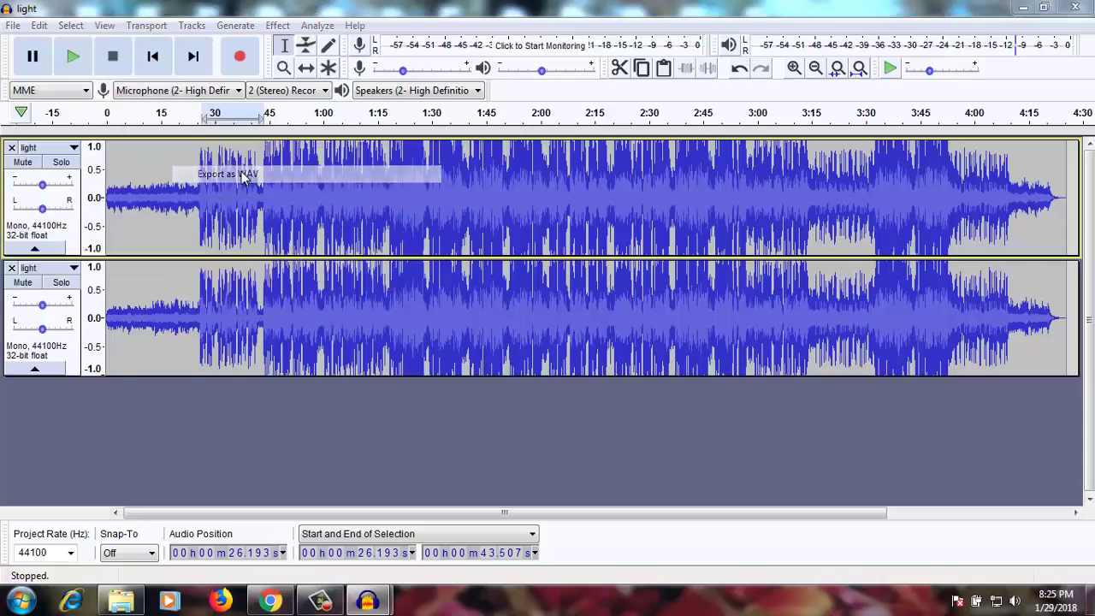
{"action": "left_click", "coordinate": [43, 158]}
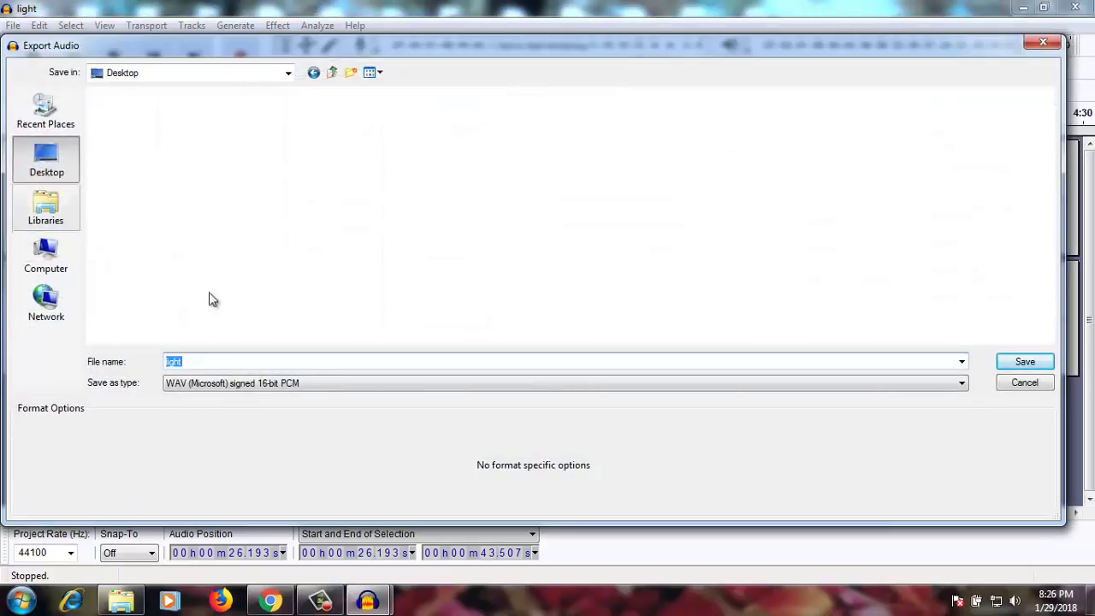
{"action": "left_click", "coordinate": [362, 363]}
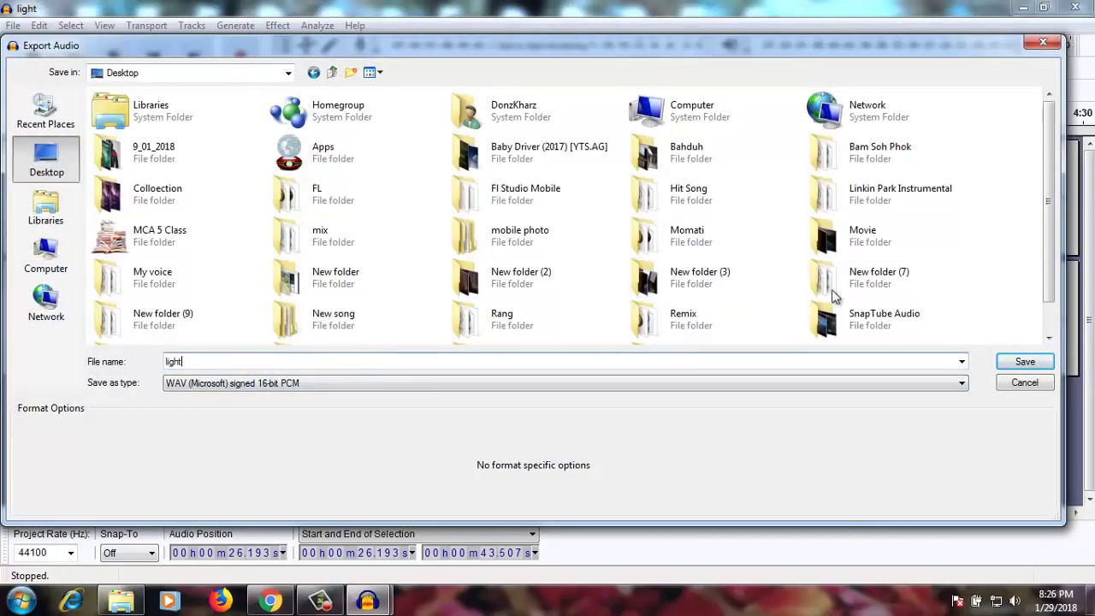
{"action": "left_click", "coordinate": [1025, 361]}
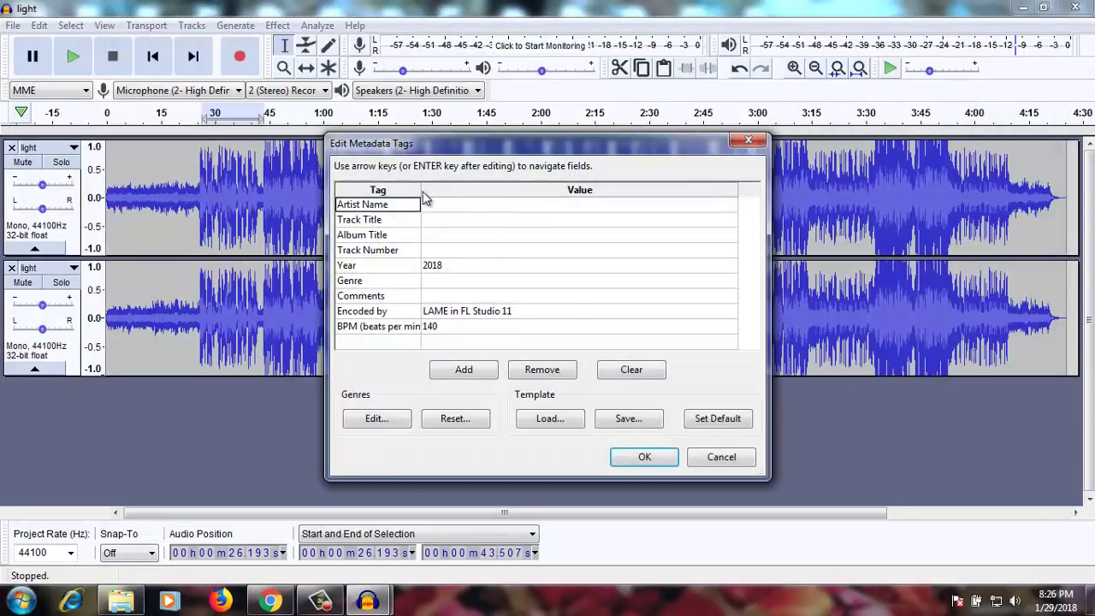
Enter the artist's name and the track title Light in the export's metadata tags.
{"action": "left_click", "coordinate": [443, 206]}
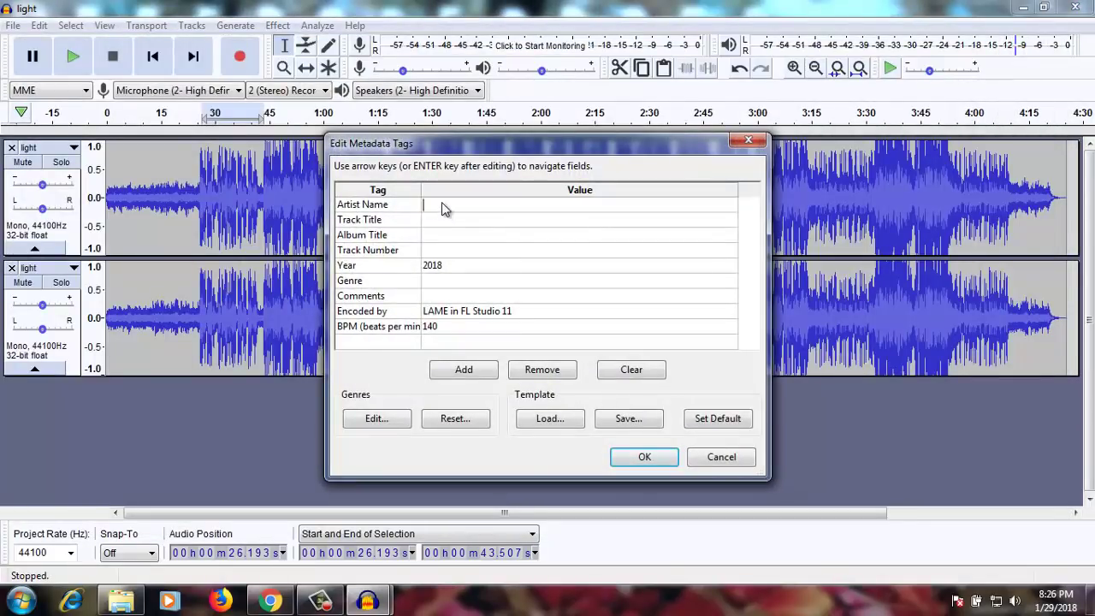
{"action": "type", "text": "David Lucky"}
{"action": "left_click", "coordinate": [470, 220]}
{"action": "type", "text": "Light"}
Set the album title tag to "How to remover vocal from mpr/wav".
{"action": "left_click", "coordinate": [480, 239]}
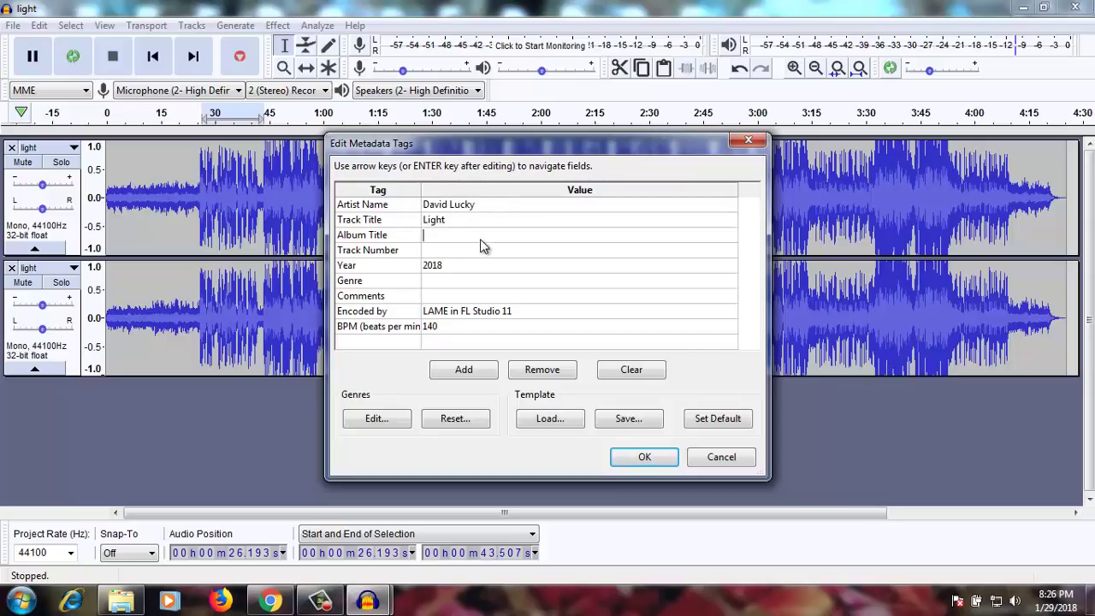
{"action": "type", "text": "Youtub"}
{"action": "key", "text": "BackSpace"}
{"action": "key", "text": "BackSpace"}
{"action": "key", "text": "BackSpace"}
{"action": "key", "text": "BackSpace"}
{"action": "key", "text": "BackSpace"}
{"action": "key", "text": "BackSpace"}
{"action": "type", "text": "How to remover"}
{"action": "type", "text": "ver "}
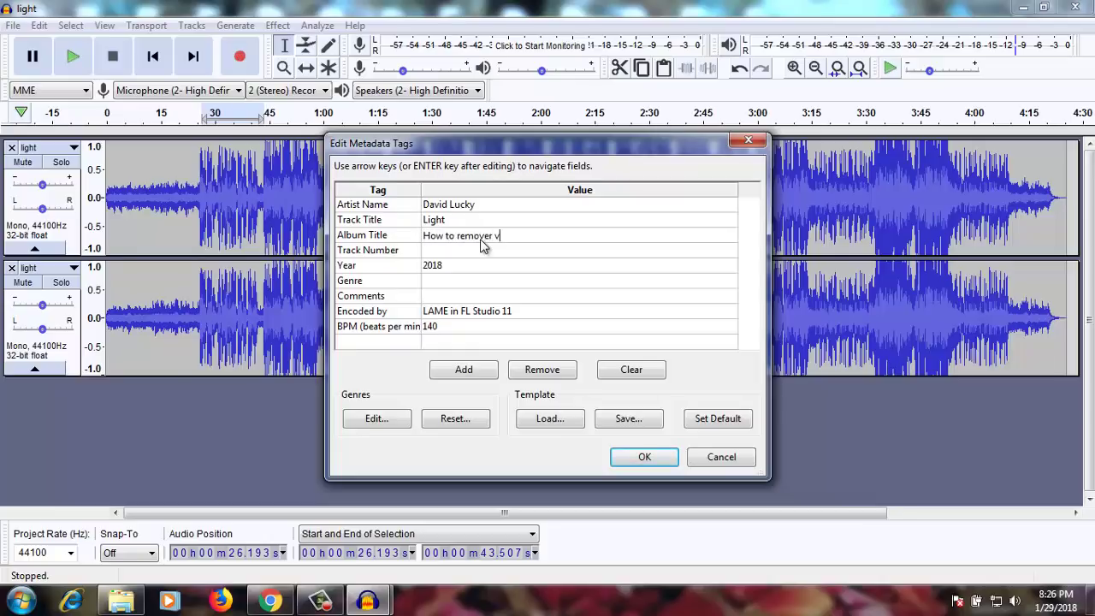
{"action": "type", "text": "vocal from mpr"}
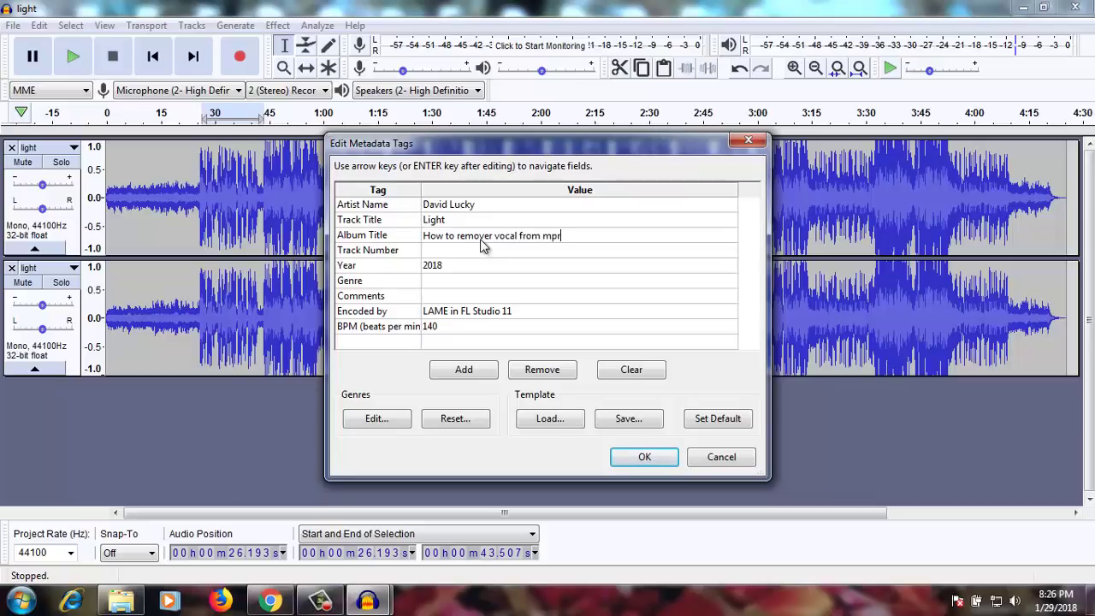
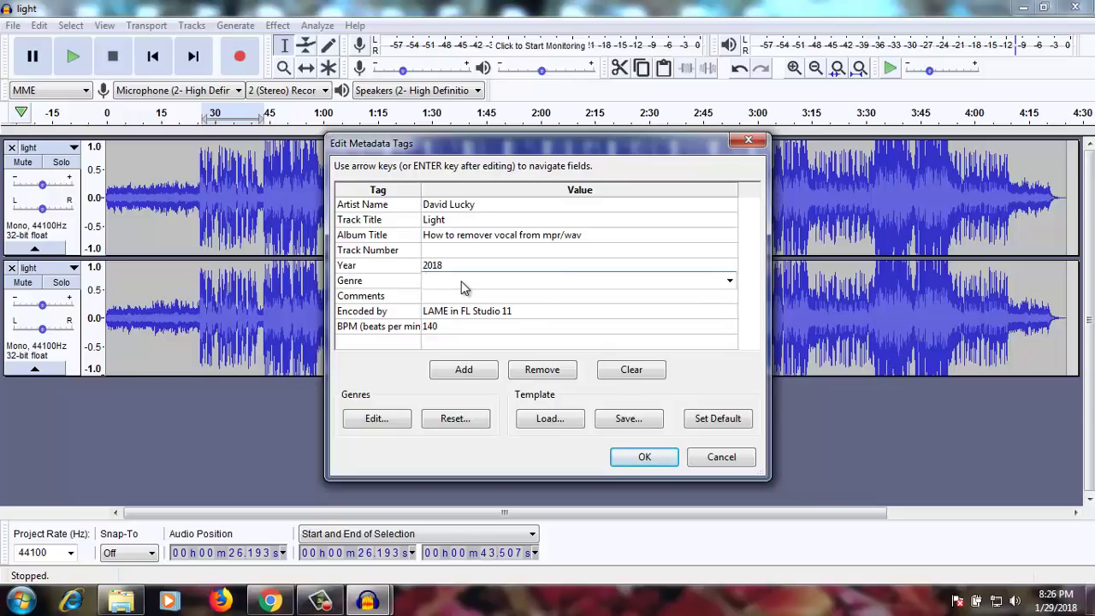
Leave the genre tag blank and set the comments tag to "thank you subscribe share like and check the bell".
{"action": "left_click", "coordinate": [730, 282]}
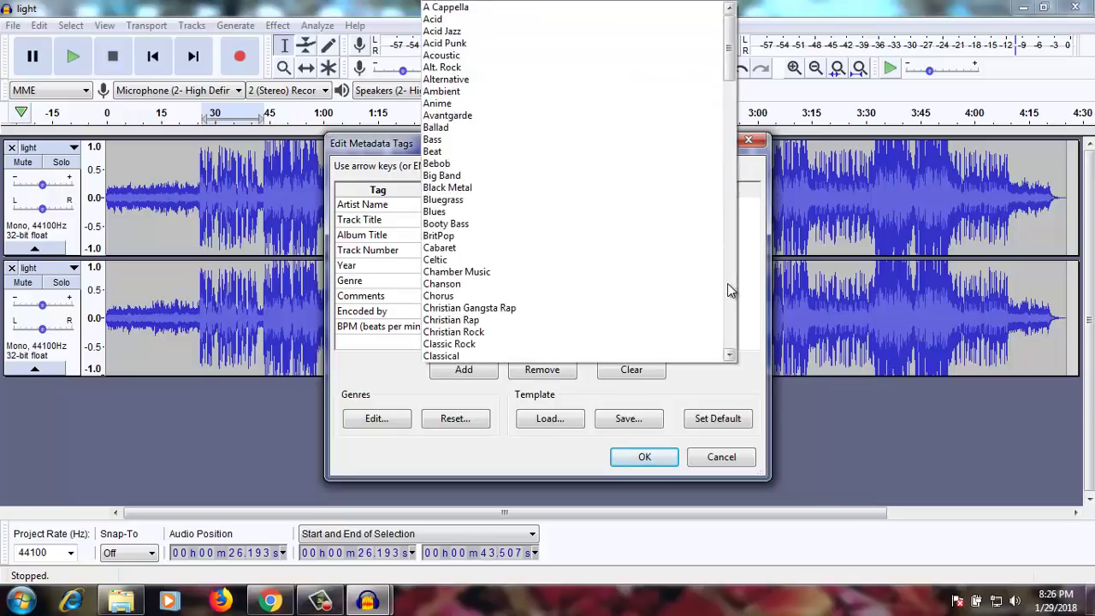
{"action": "left_click", "coordinate": [732, 386]}
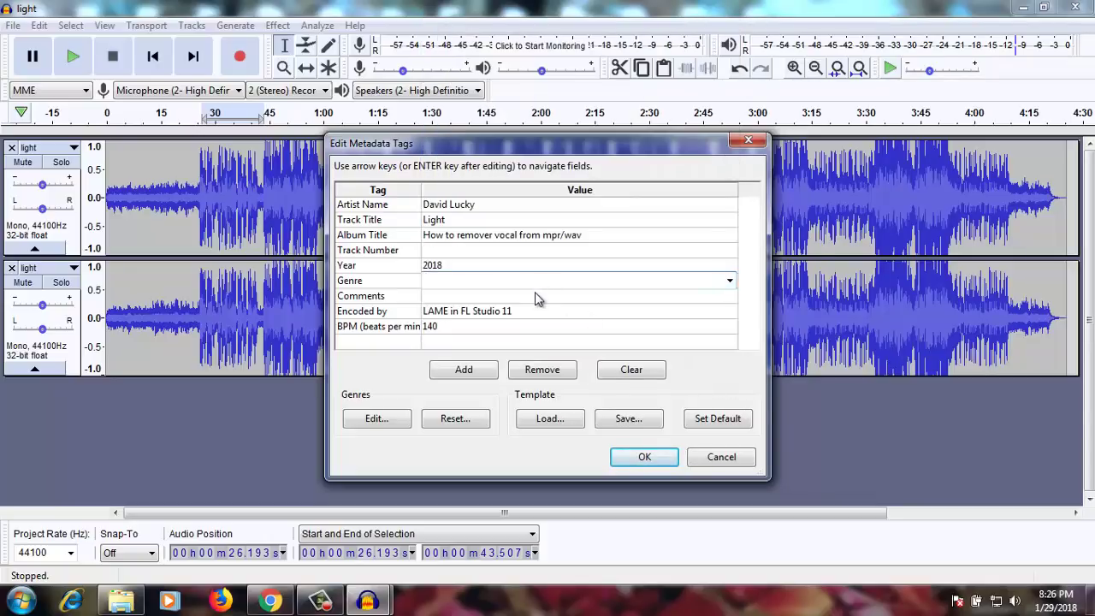
{"action": "left_click", "coordinate": [536, 295]}
{"action": "type", "text": "thank you"}
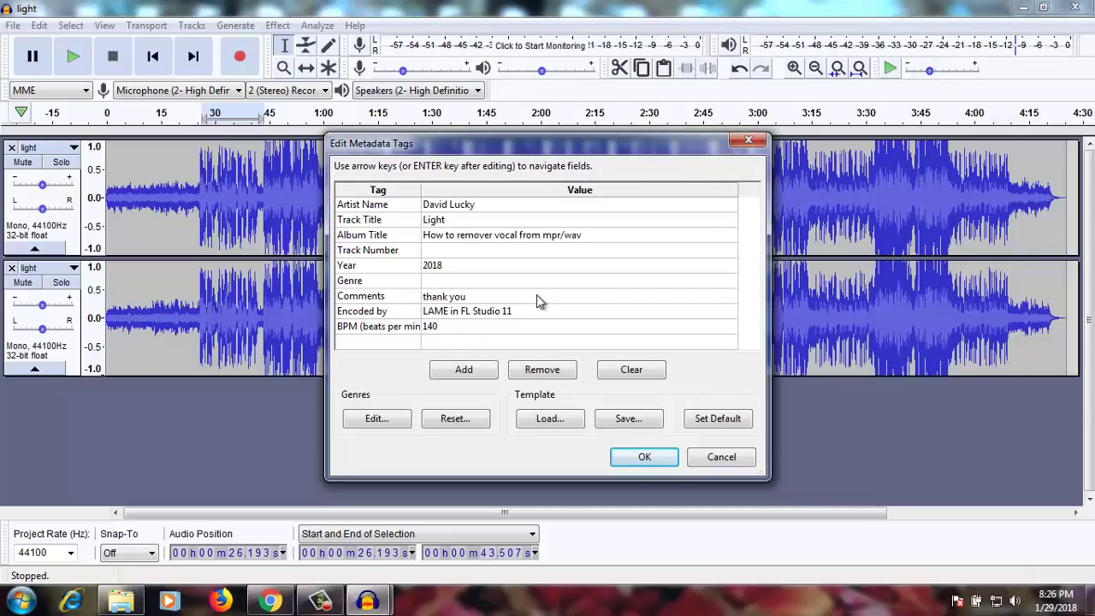
{"action": "type", "text": " subscri"}
{"action": "type", "text": "be share like and "}
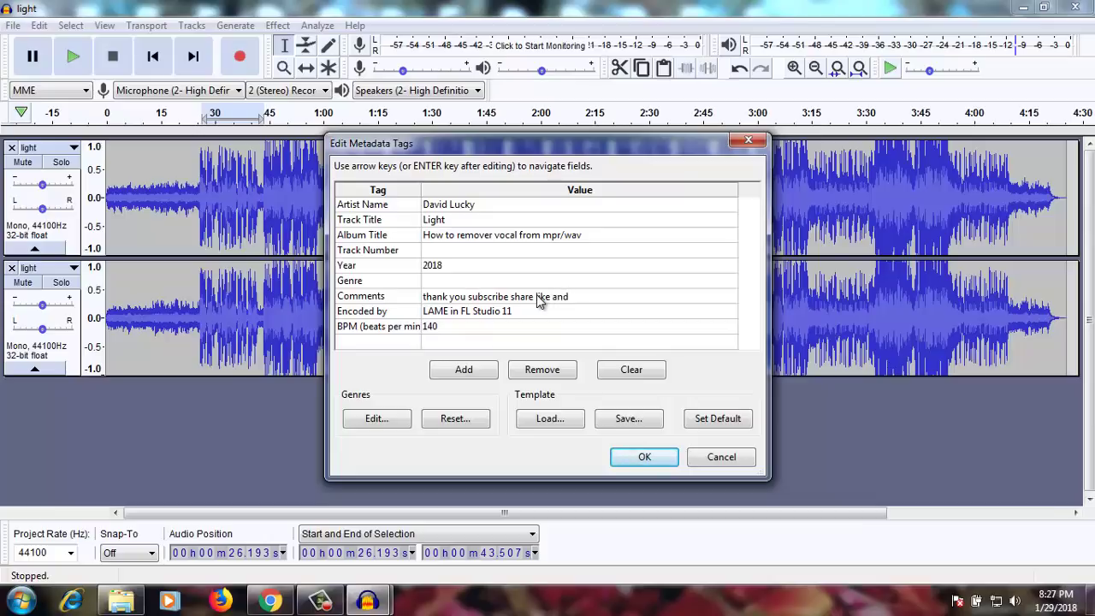
{"action": "type", "text": "check the bell note"}
{"action": "key", "text": "BackSpace"}
{"action": "key", "text": "BackSpace"}
{"action": "key", "text": "BackSpace"}
{"action": "key", "text": "BackSpace"}
Shorten the Encoded by tag to FL Studio 11 and accept the metadata to finish the WAV export.
{"action": "left_click", "coordinate": [459, 313]}
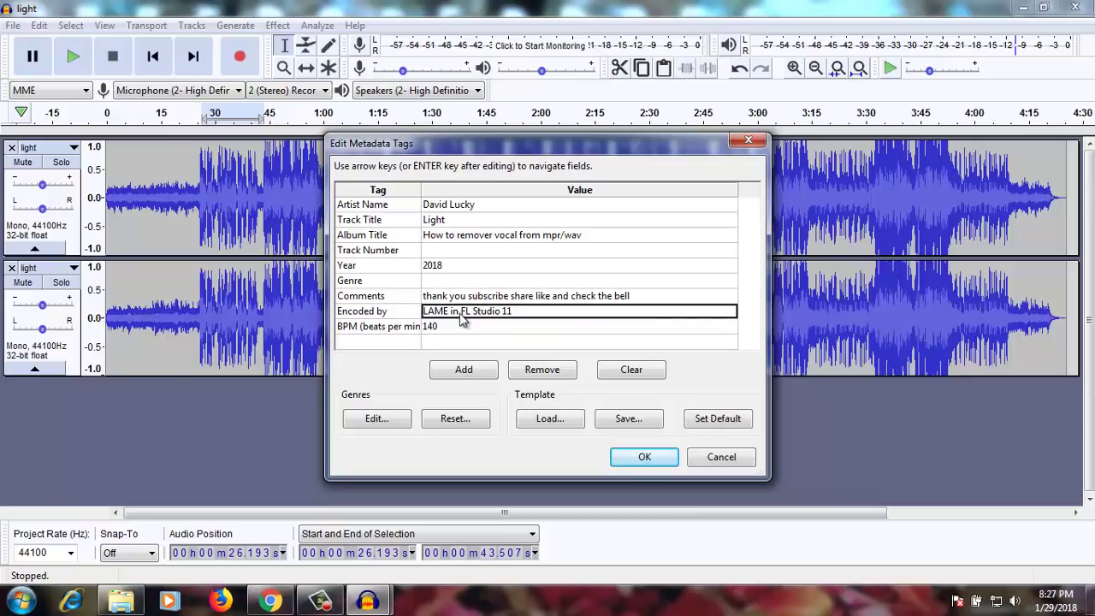
{"action": "left_click_drag", "start_coordinate": [462, 312], "coordinate": [342, 317]}
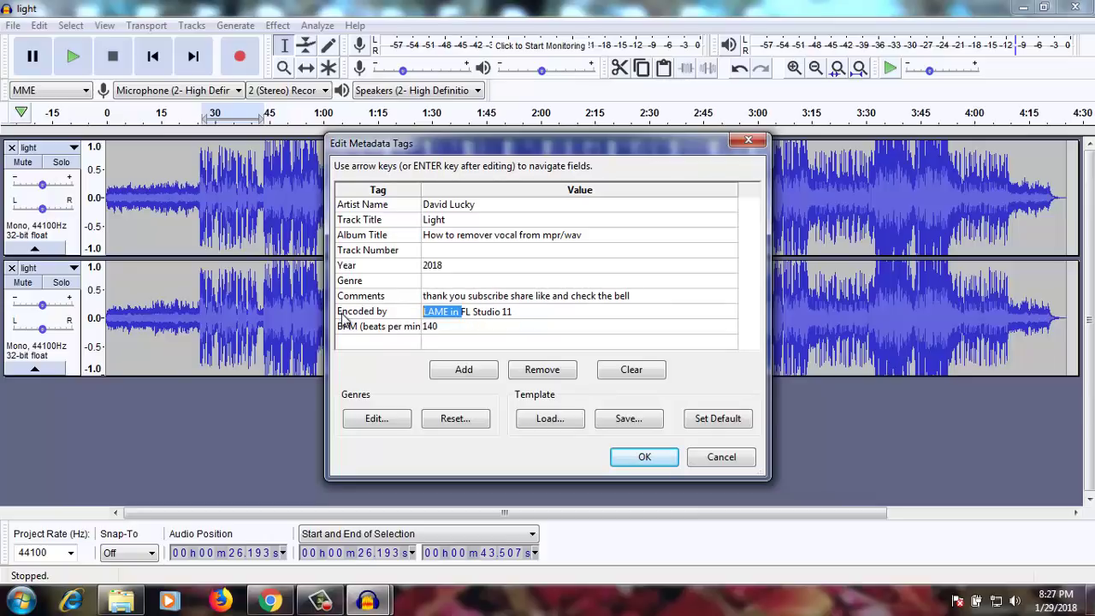
{"action": "key", "text": "BackSpace"}
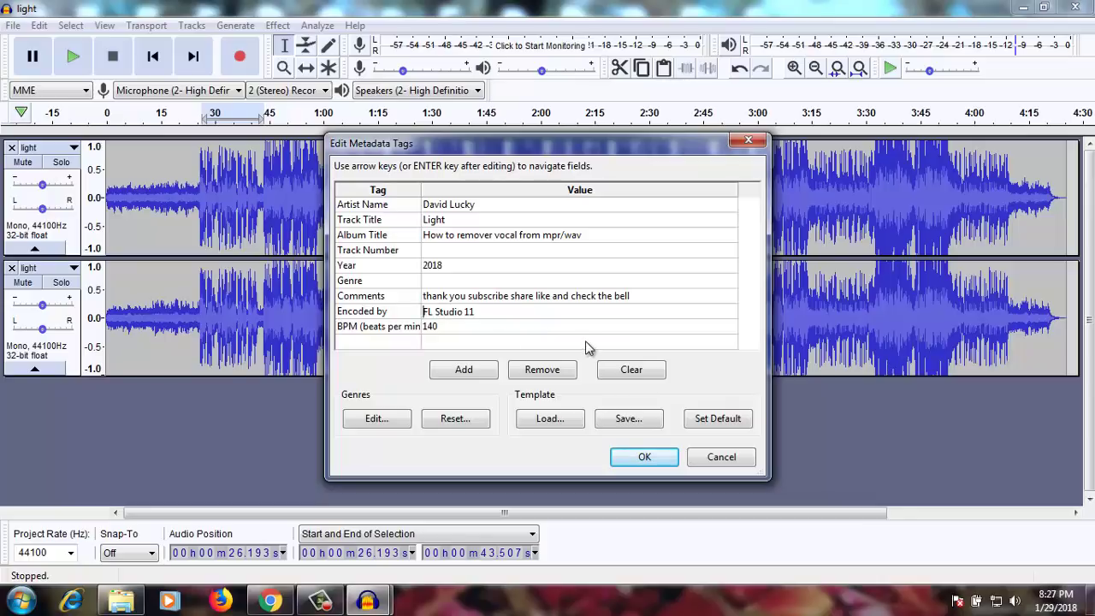
{"action": "left_click", "coordinate": [650, 460]}
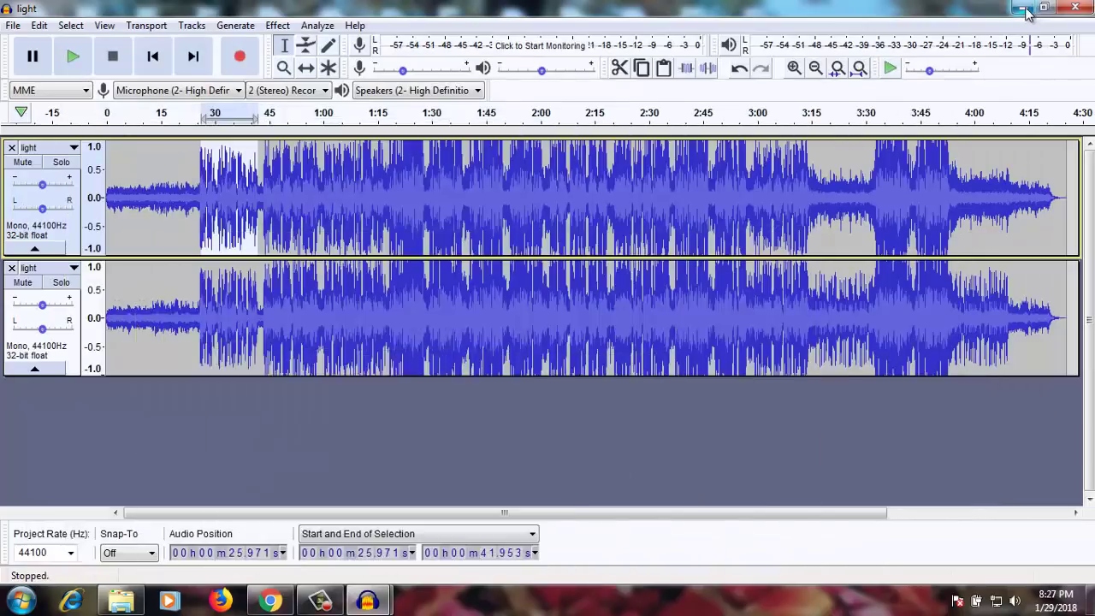
Minimize the project and Apps folder windows and refresh the desktop.
{"action": "left_click", "coordinate": [1023, 9]}
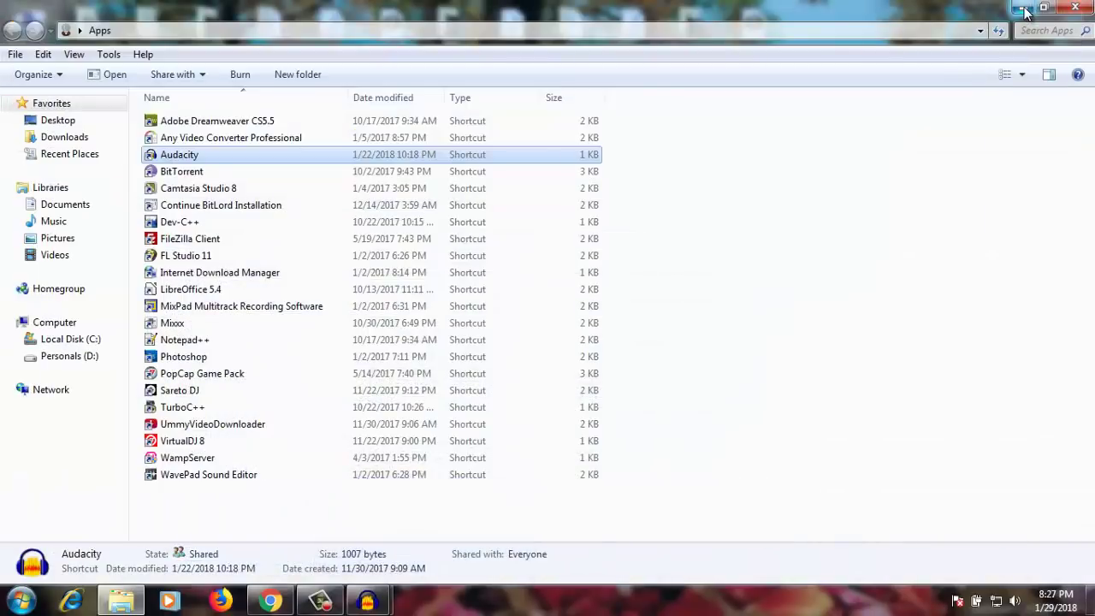
{"action": "left_click", "coordinate": [1023, 9]}
{"action": "right_click", "coordinate": [931, 134]}
{"action": "left_click", "coordinate": [941, 180]}
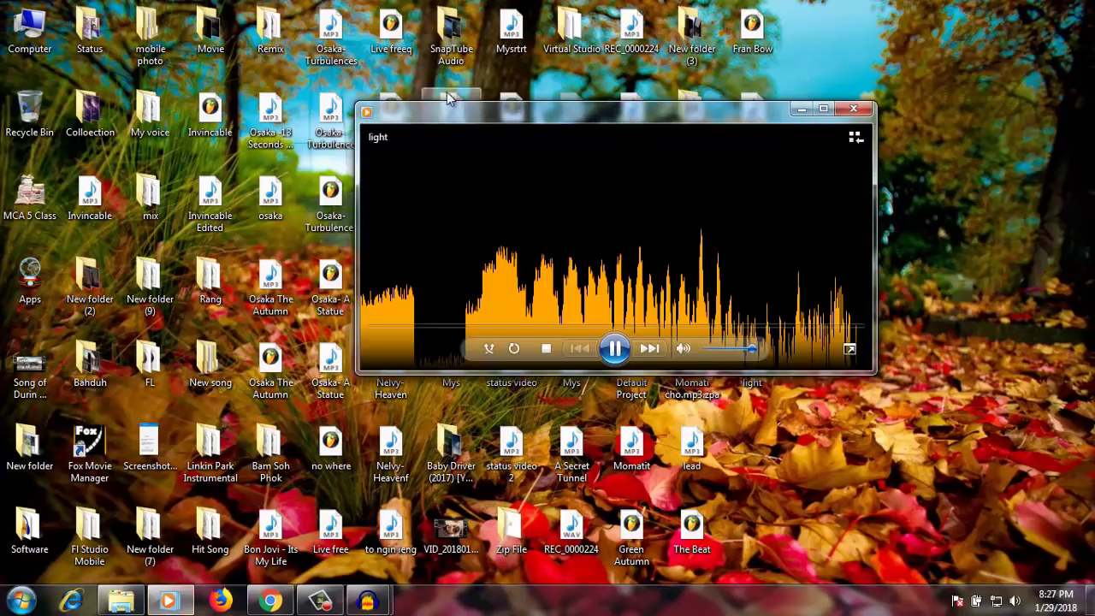
In Windows Media Player, listen to the original light MP3 from about 1:00 and the exported WAV from about 1:08, and pause playback.
{"action": "left_click", "coordinate": [313, 301]}
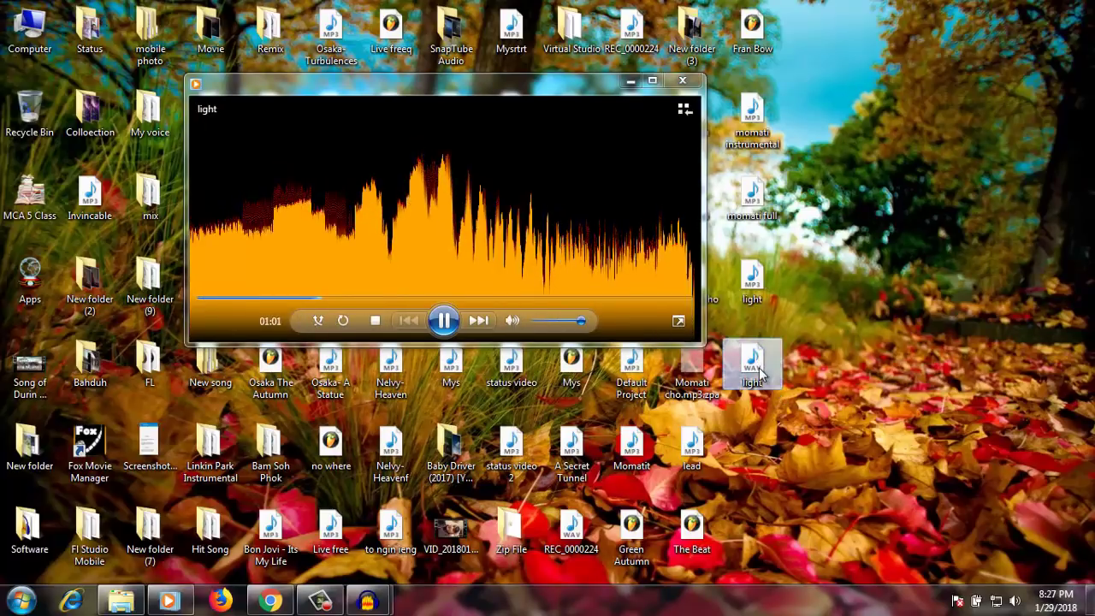
{"action": "left_click_drag", "start_coordinate": [758, 374], "coordinate": [325, 285]}
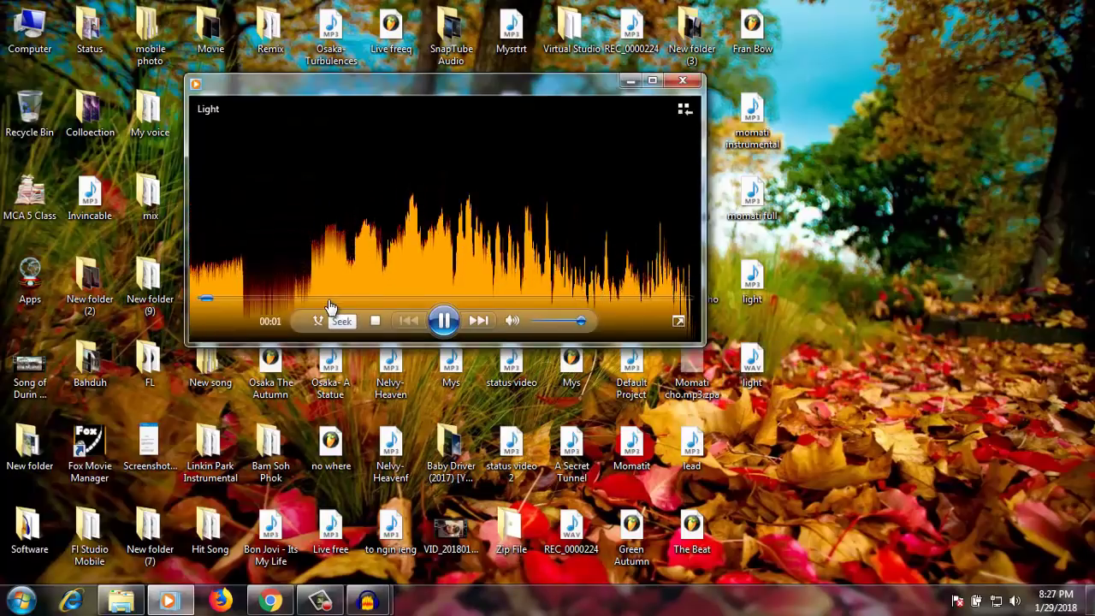
{"action": "left_click", "coordinate": [332, 299]}
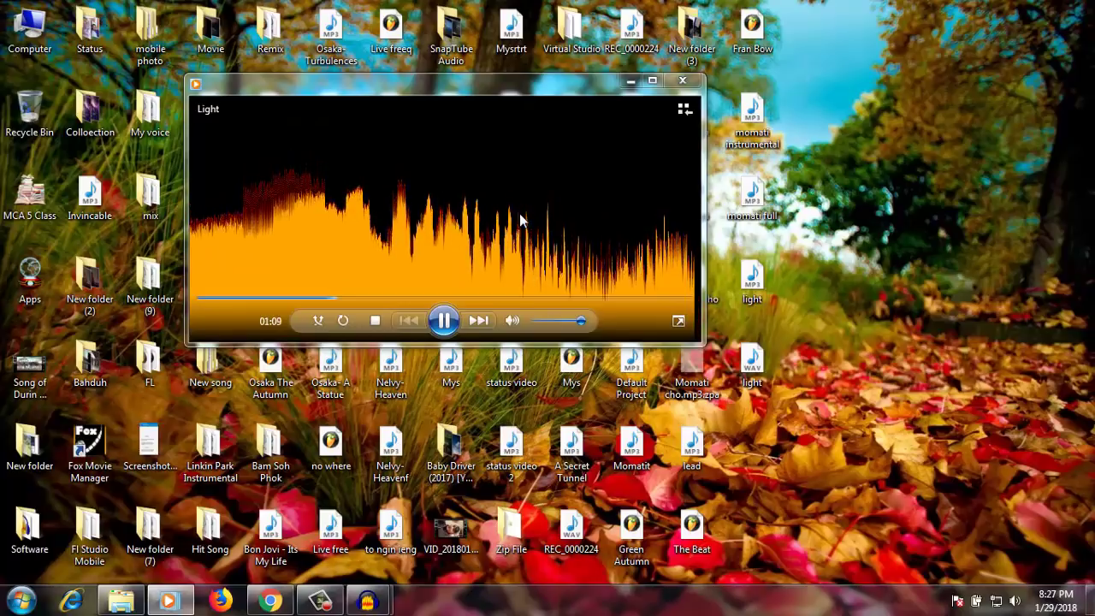
{"action": "left_click", "coordinate": [448, 327]}
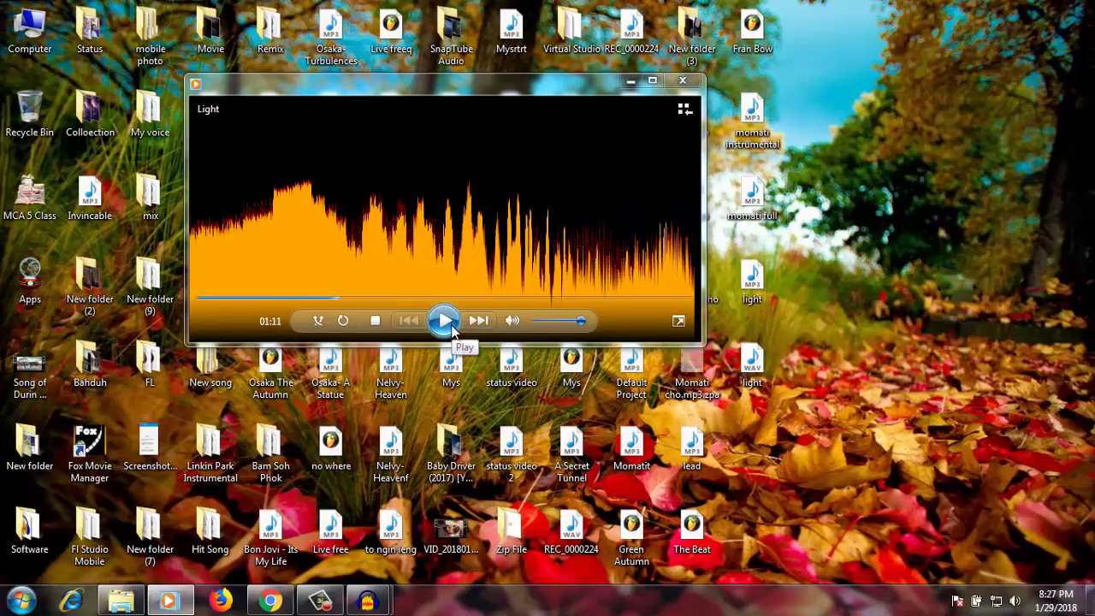
{"action": "right_click", "coordinate": [849, 123]}
{"action": "left_click", "coordinate": [888, 174]}
{"action": "right_click", "coordinate": [853, 93]}
{"action": "left_click", "coordinate": [890, 138]}
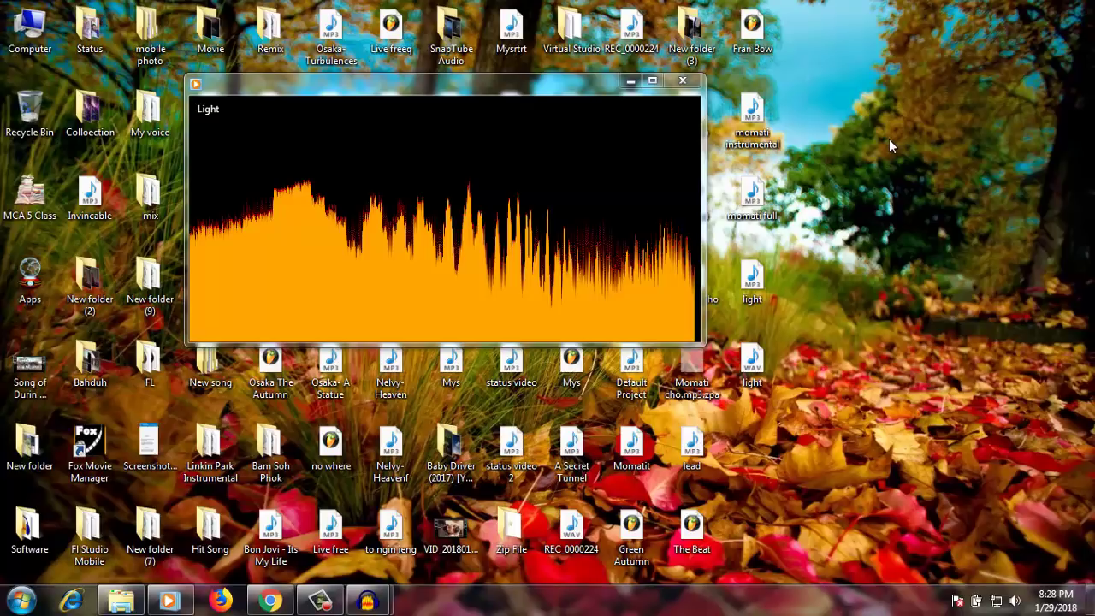
{"action": "right_click", "coordinate": [848, 80]}
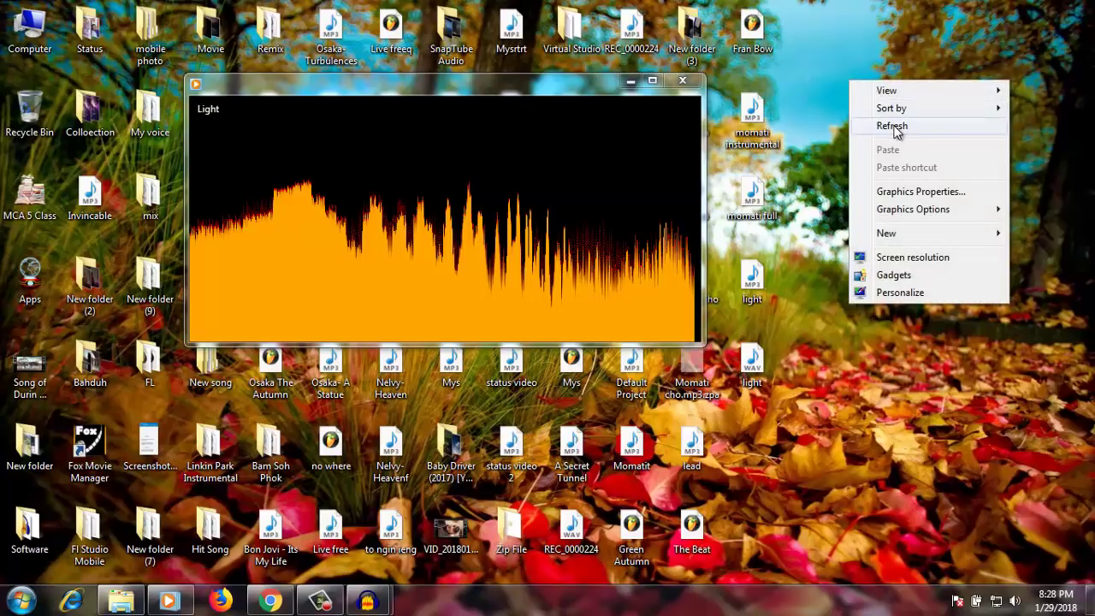
{"action": "left_click", "coordinate": [893, 126]}
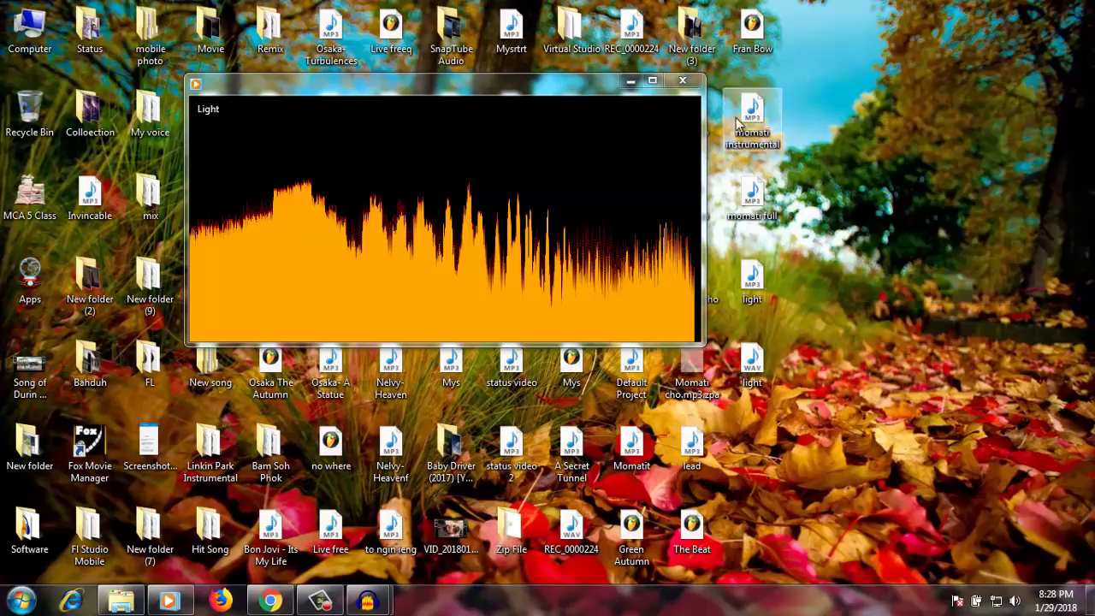
{"action": "mouse_move", "coordinate": [690, 179]}
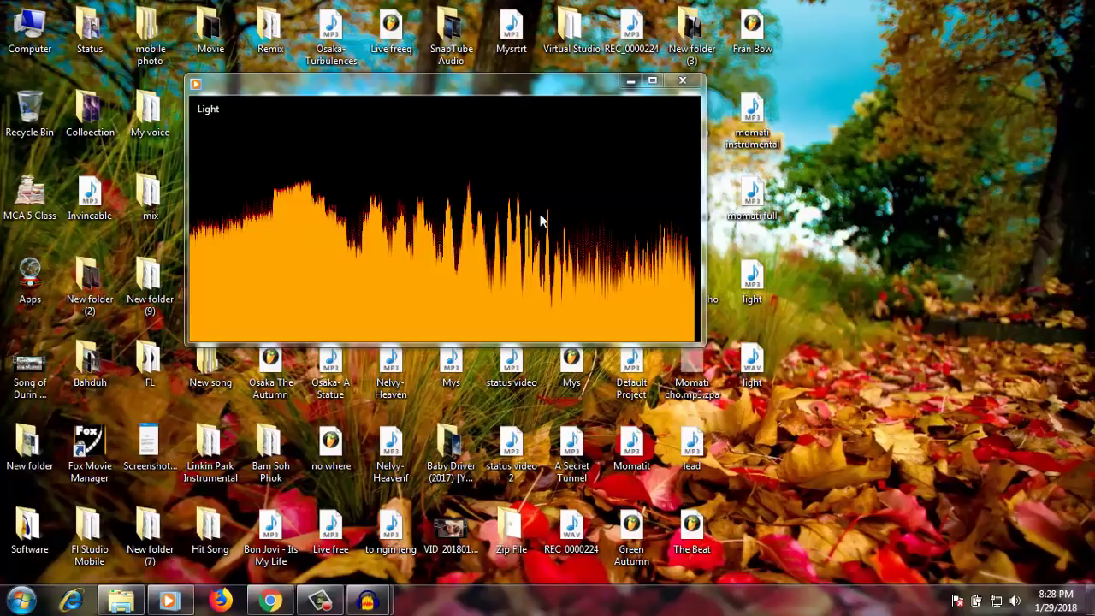
{"action": "right_click", "coordinate": [884, 126]}
{"action": "left_click", "coordinate": [928, 172]}
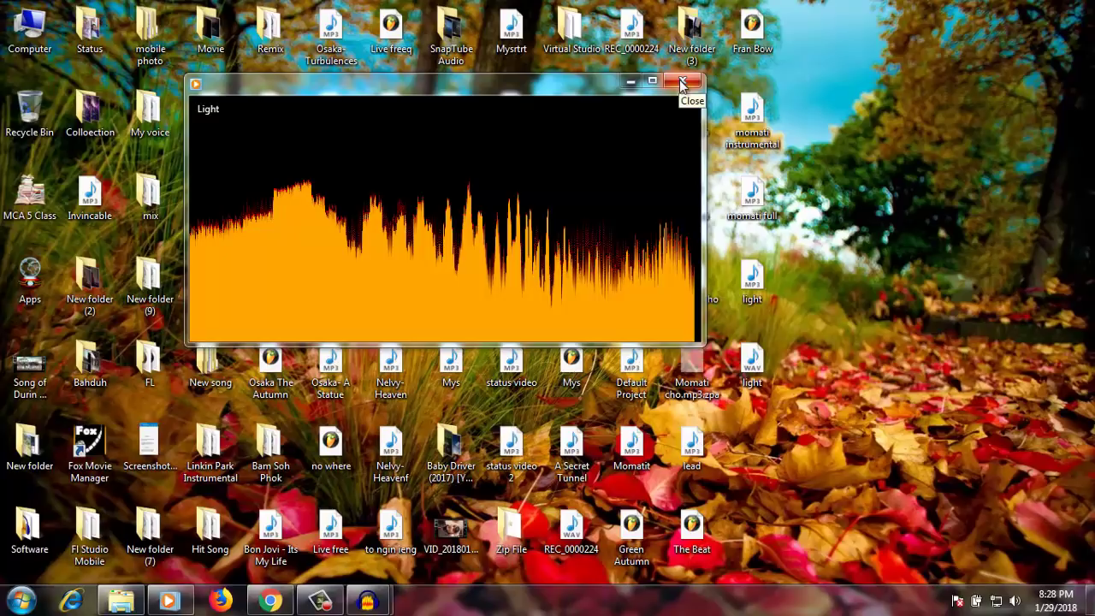
{"action": "left_click", "coordinate": [320, 601]}
{"action": "left_click", "coordinate": [1060, 527]}
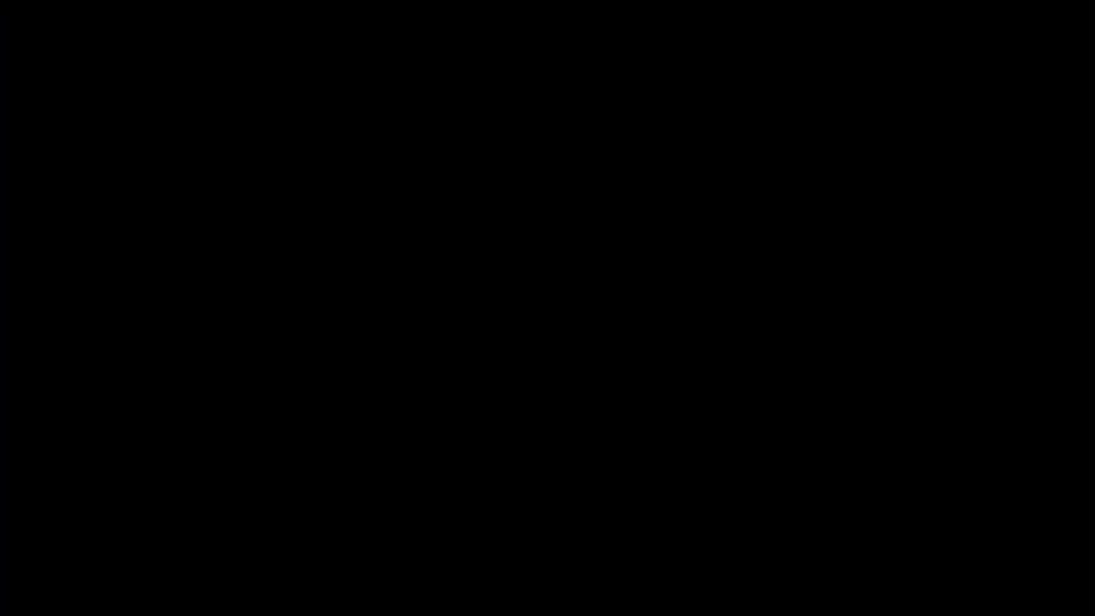